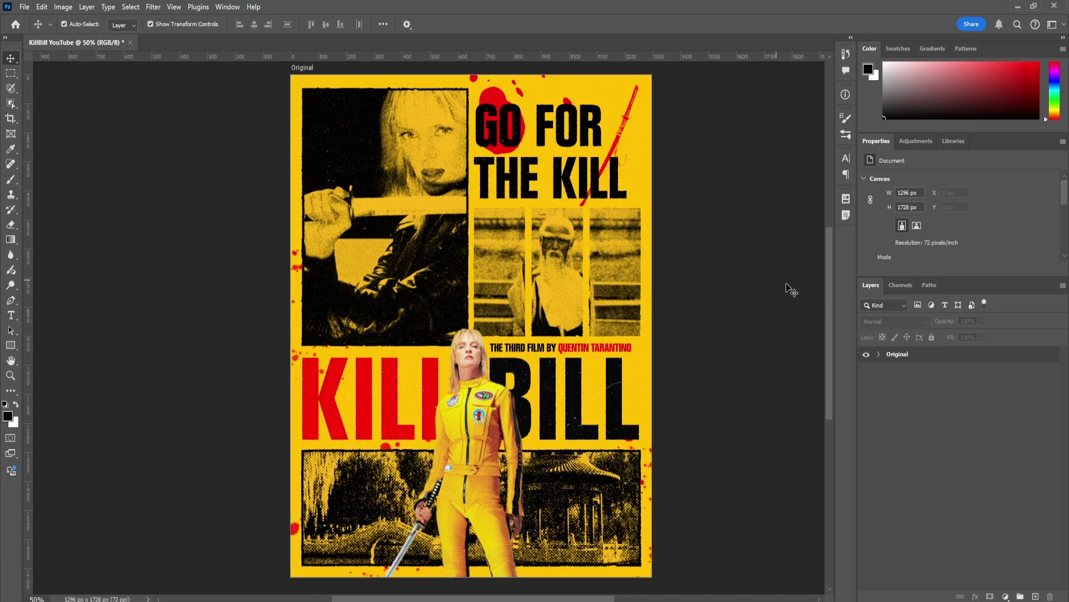
- Add a blank 1296 x 1728 px artboard to the right of the Original artboard
left_click(894, 357)
key("shift+v")
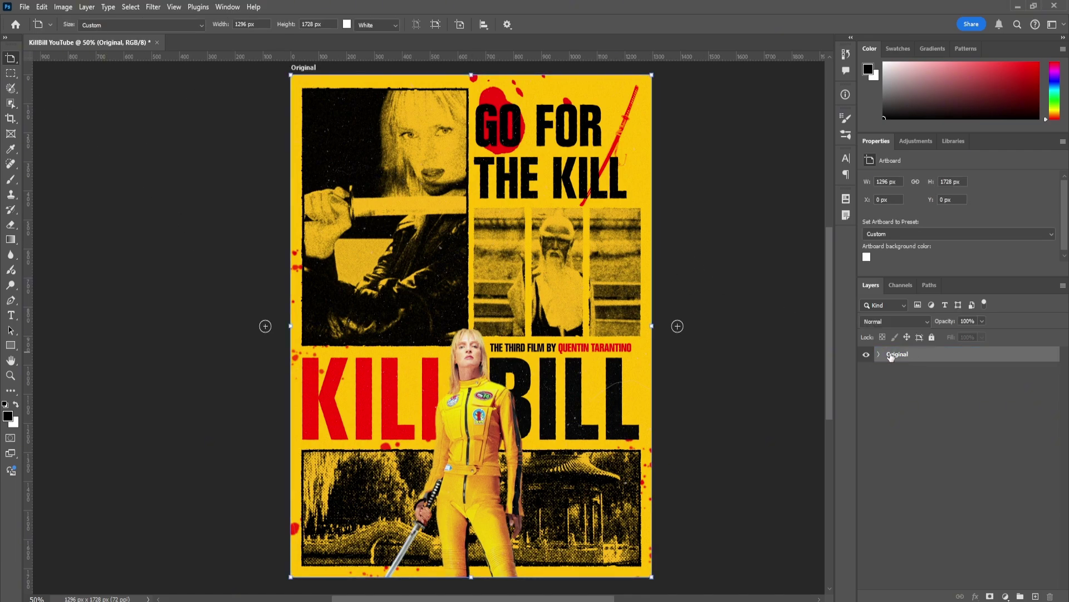
left_click(678, 326)
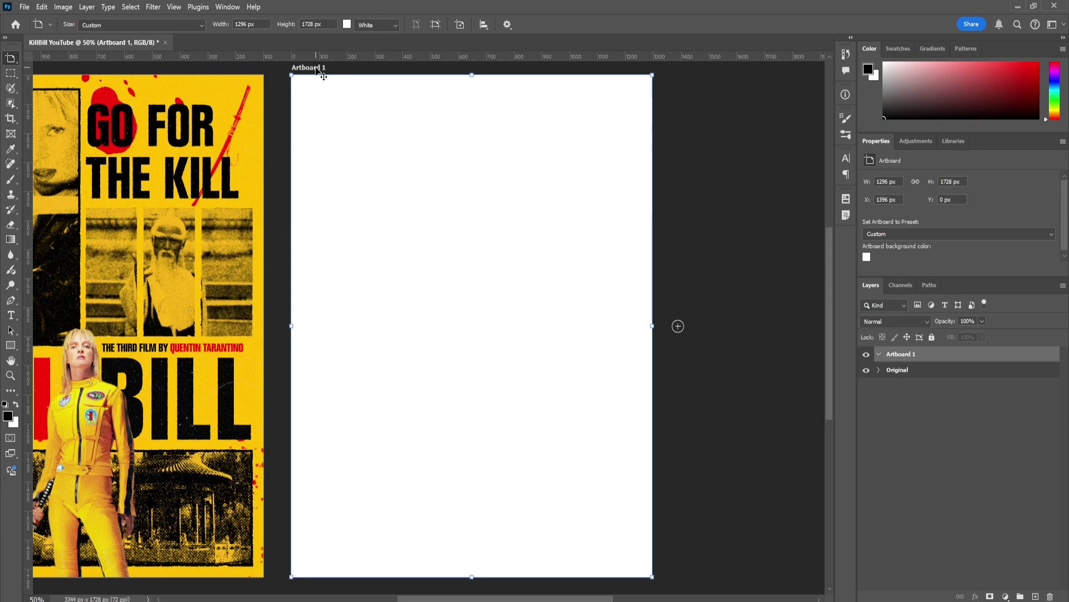
scroll(436, 217, "down", 2)
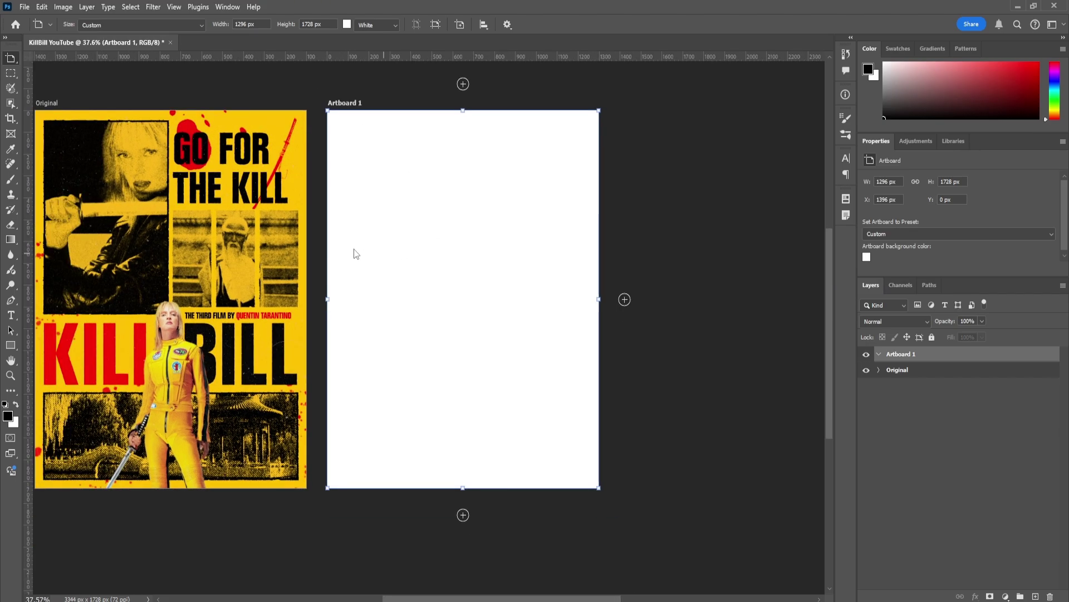
left_click_drag(353, 250, 495, 248)
right_click(11, 61)
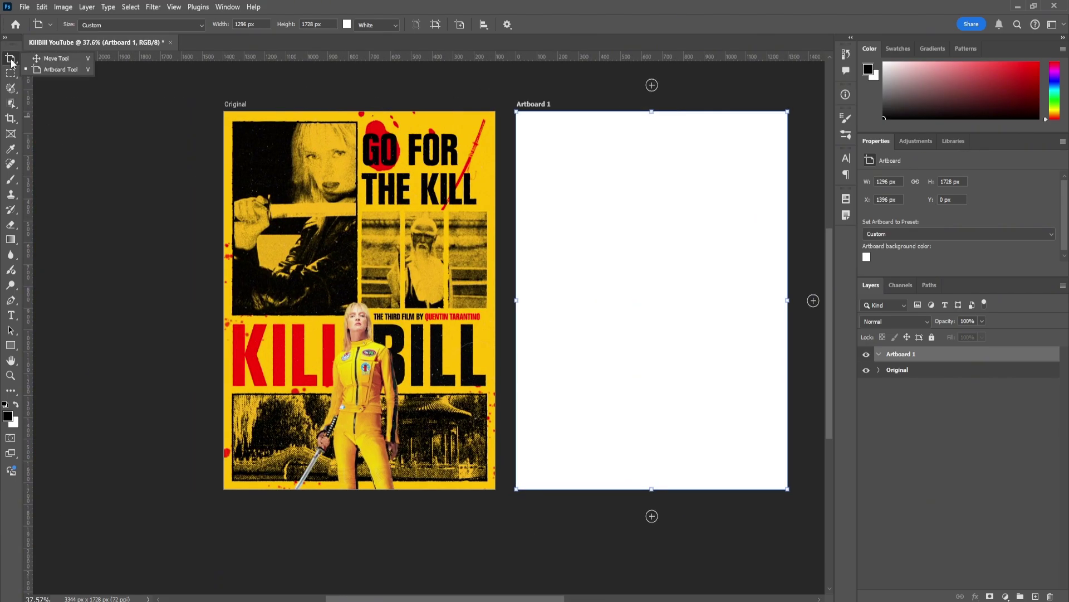
left_click(45, 70)
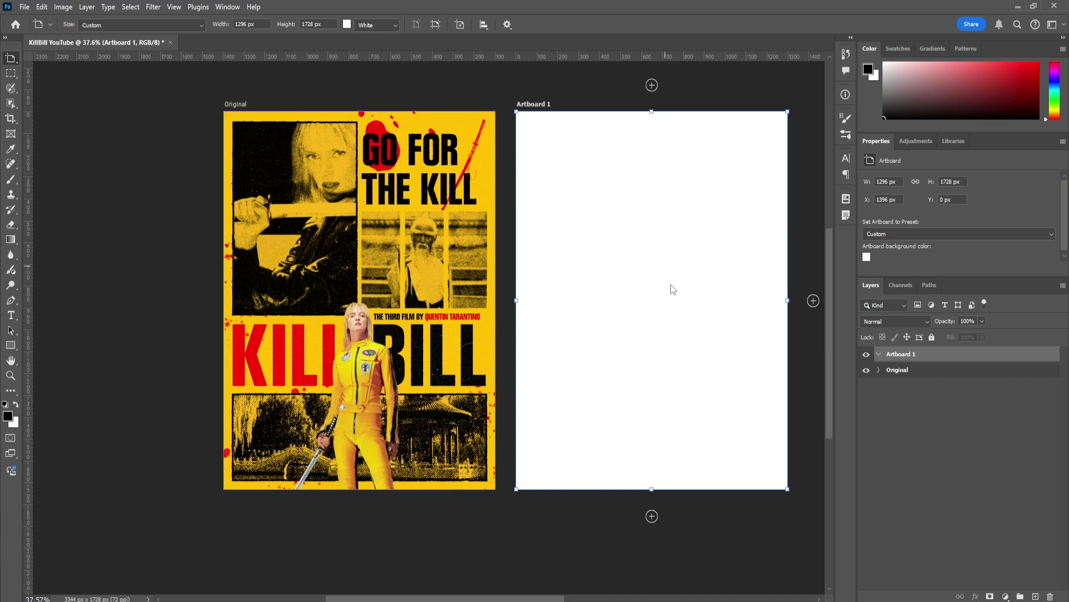
- Try adding another blank artboard directly above the Original artboard
left_click(904, 371)
left_click(905, 355)
left_click(900, 372)
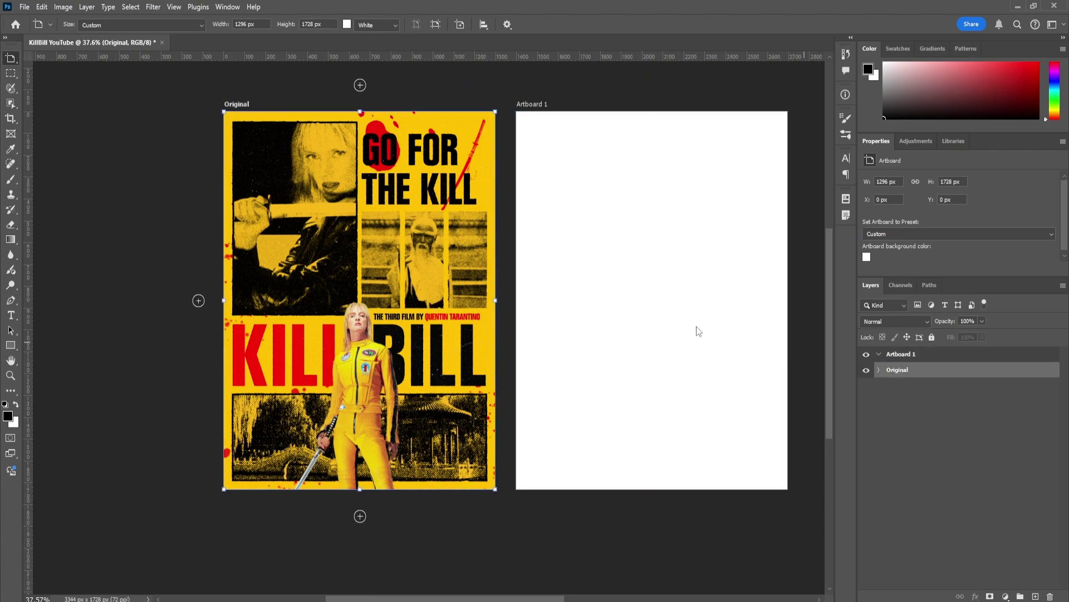
scroll(362, 95, "up", 3)
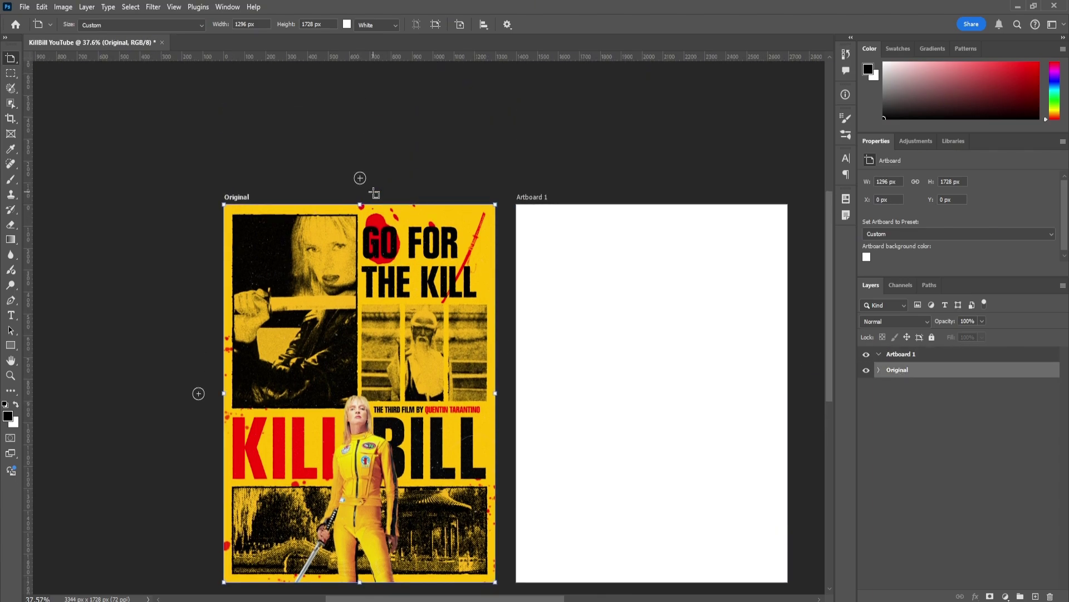
scroll(374, 193, "up", 1)
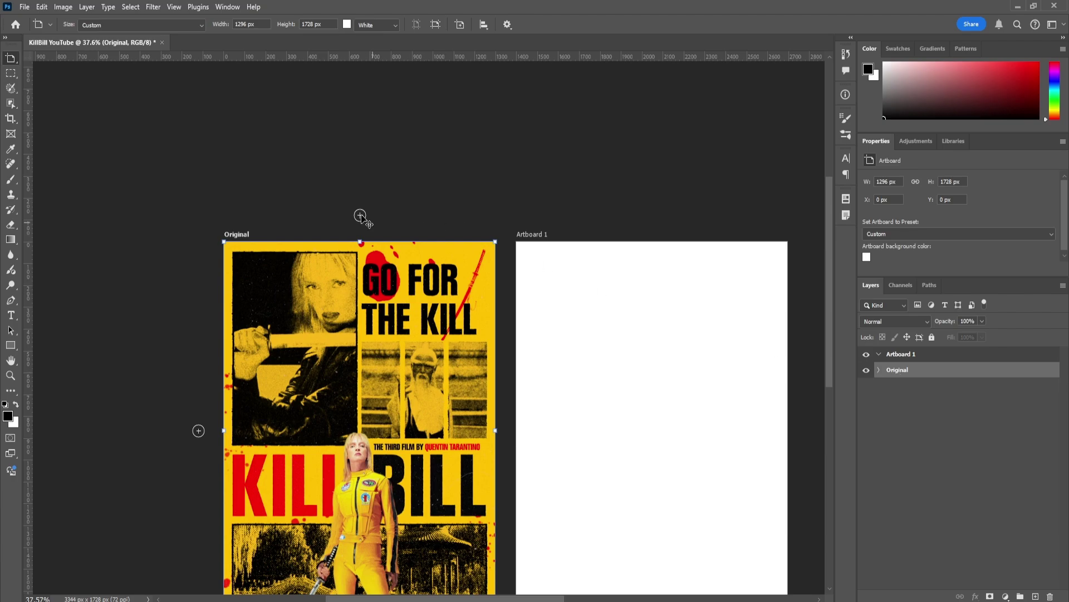
left_click(359, 215)
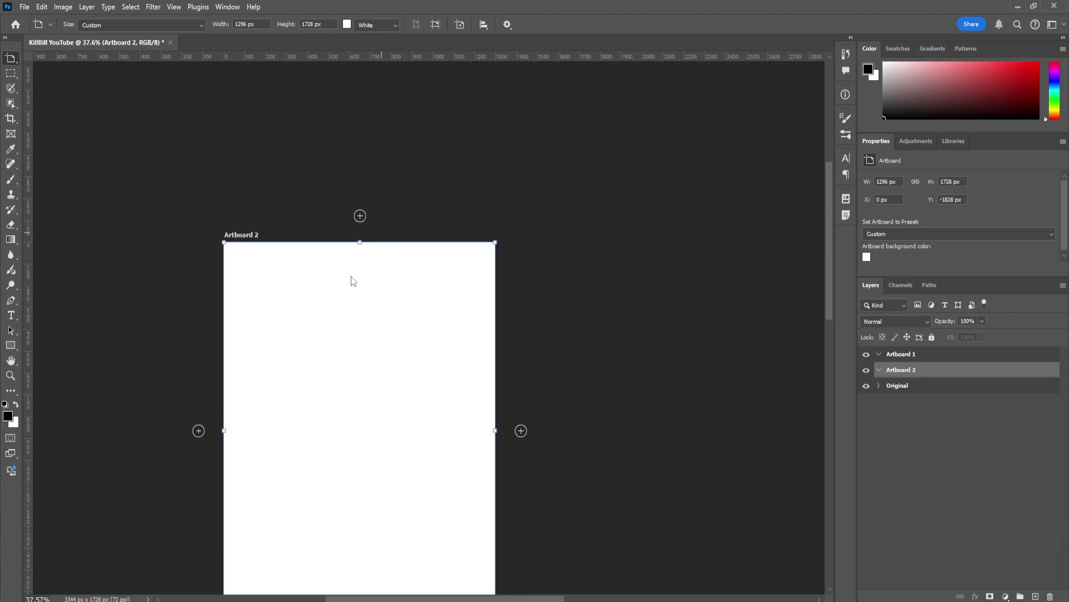
scroll(351, 284, "down", 1)
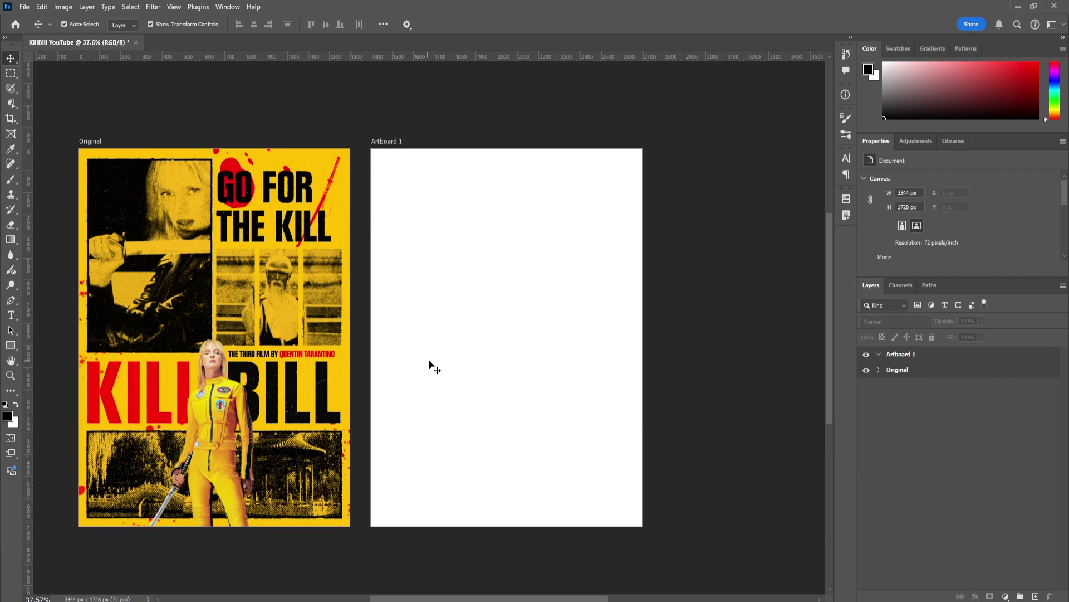
- Rename the blank artboard beside the original poster as "Poster Design"
left_click(501, 340)
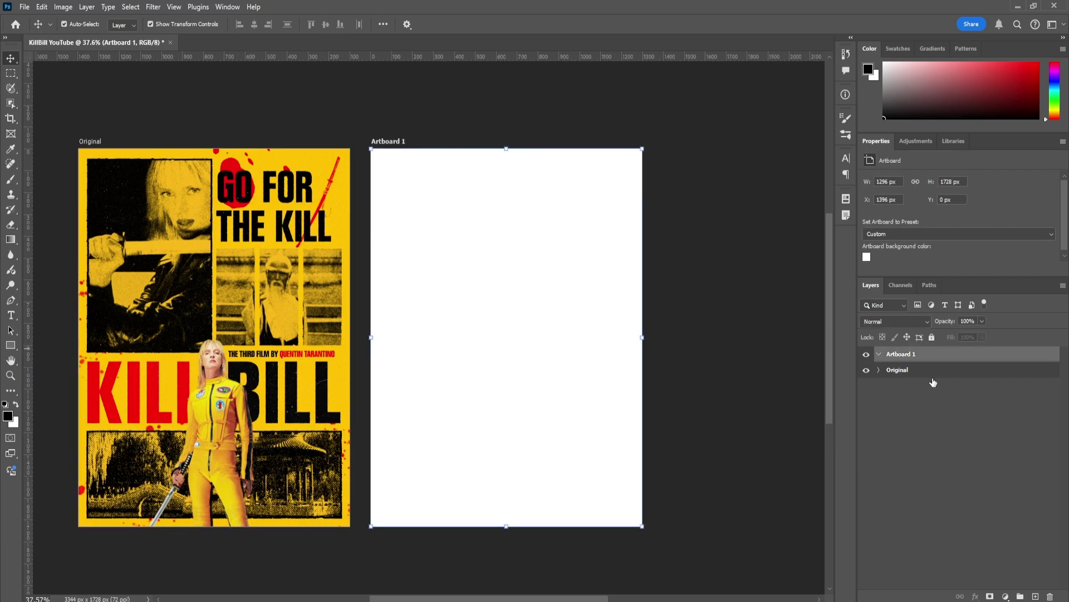
double_click(900, 354)
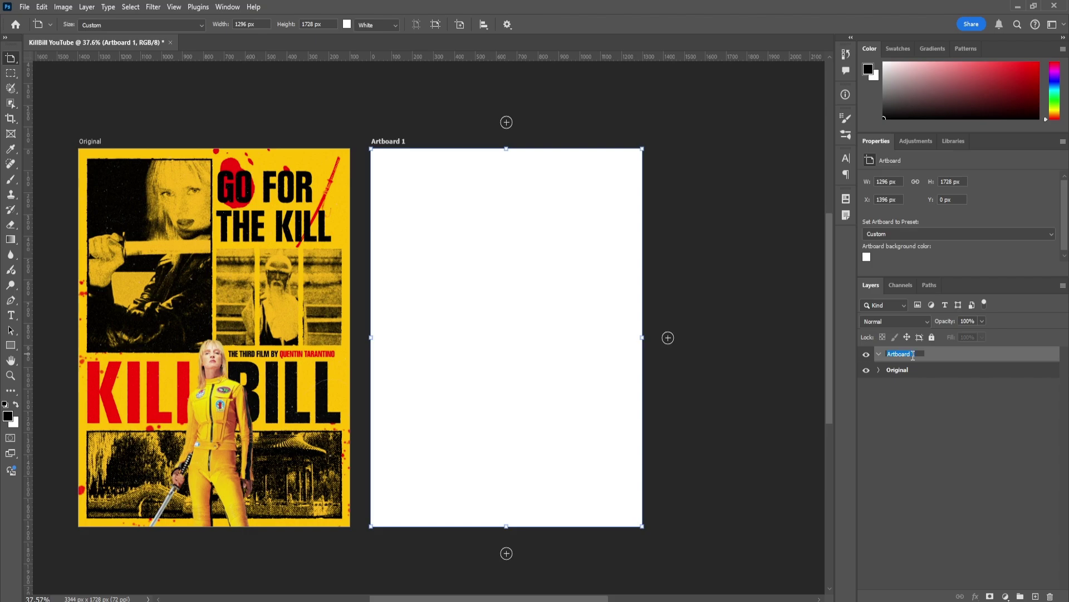
type("Poster Design")
key("Return")
- Create a cyan guide layout on the Poster Design artboard with 8 columns, 8 rows, 10 px gutters and 30 px margins
left_click(174, 7)
mouse_move(213, 311)
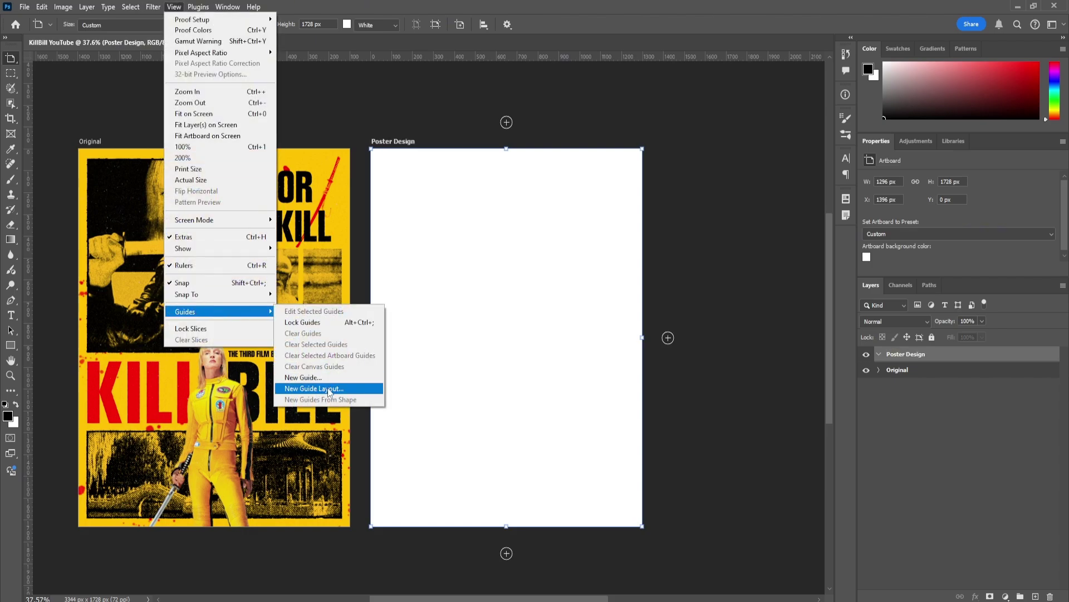
left_click(328, 389)
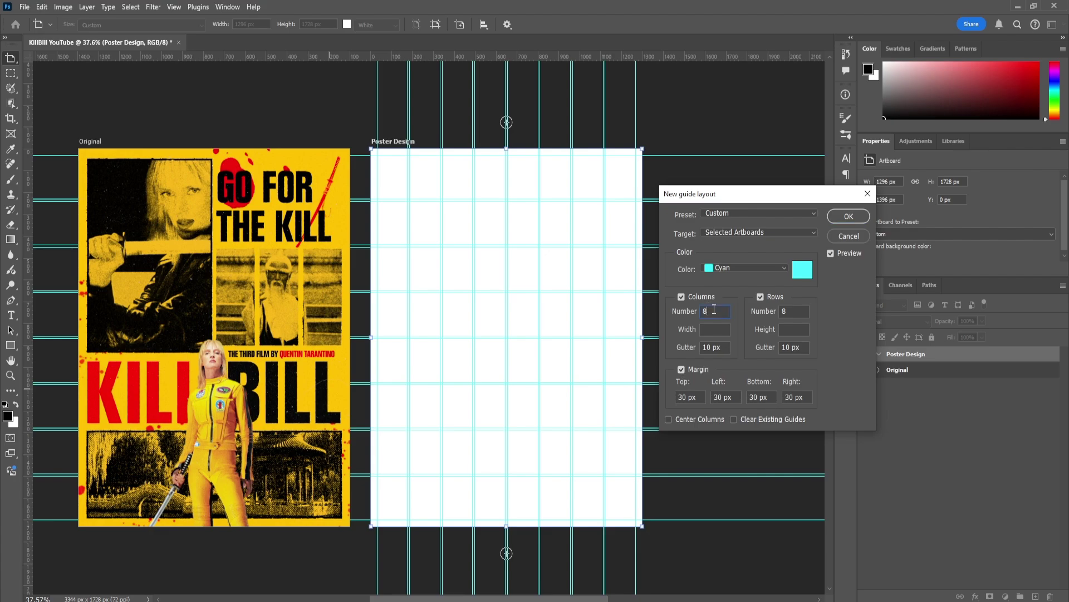
left_click(719, 347)
left_click(702, 397)
left_click(847, 216)
- Lock the guides of the Poster Design layout grid
left_click(199, 7)
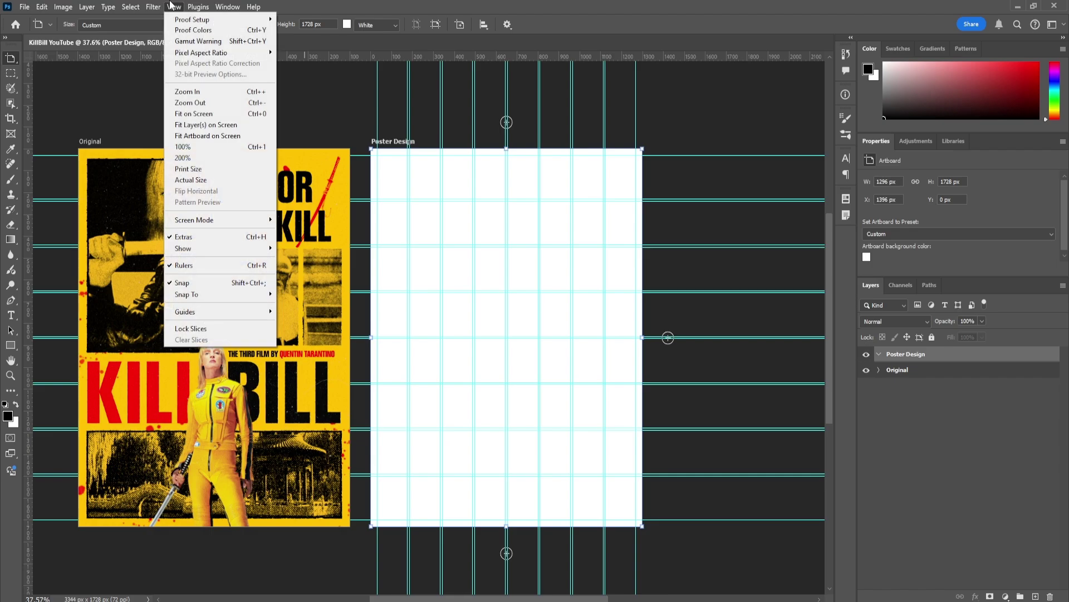
mouse_move(204, 313)
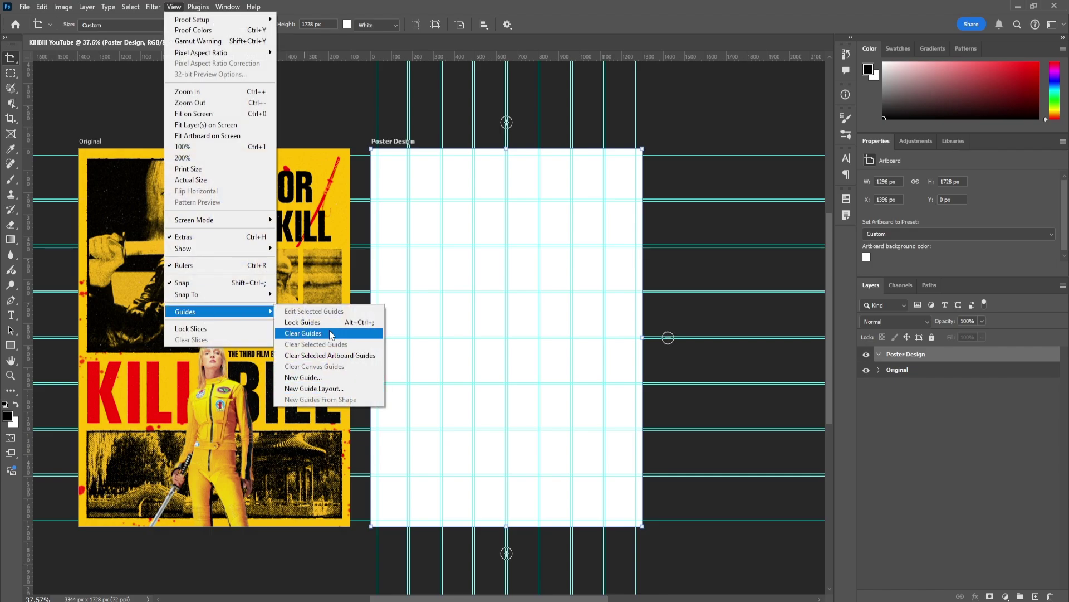
left_click(306, 323)
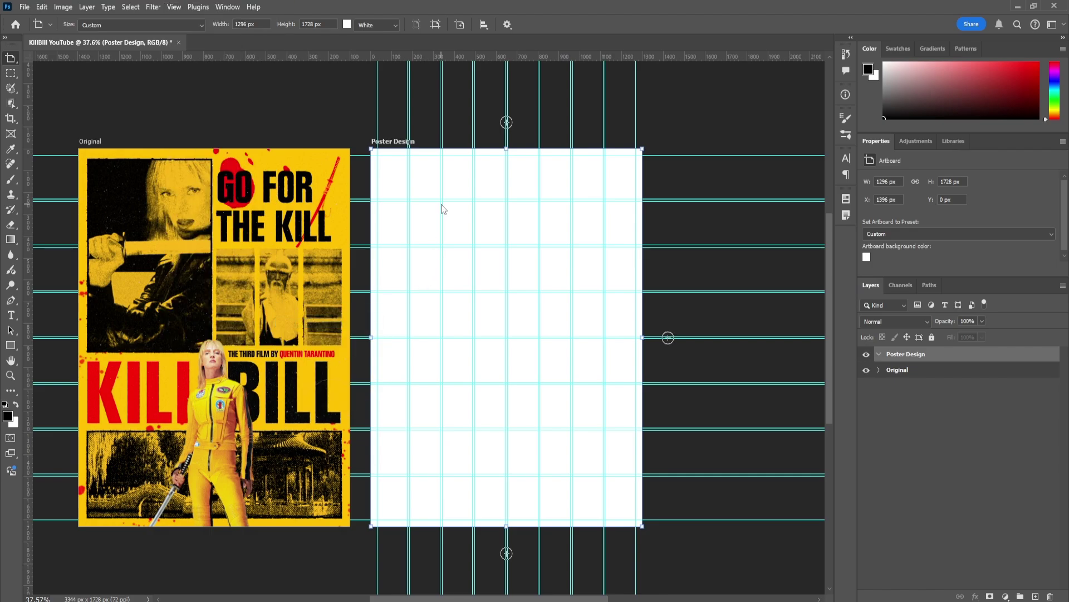
- Toggle the visibility of the layout guides off and on again over the Poster Design artboard
scroll(441, 204, "up", 2)
left_click_drag(569, 302, 480, 254)
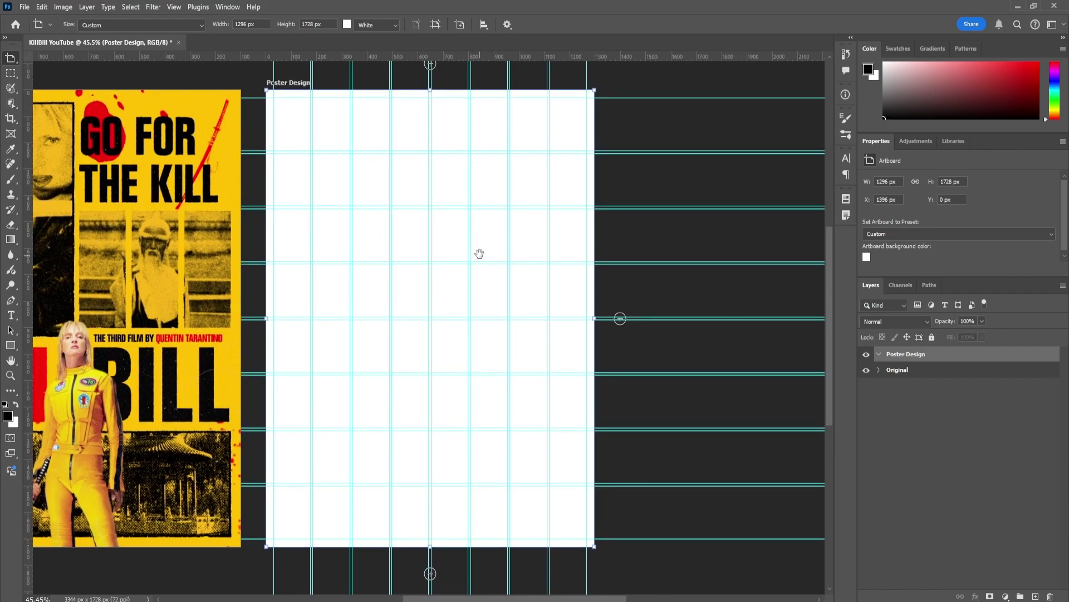
key("ctrl+semicolon")
key("ctrl+semicolon")
key("ctrl+semicolon")
key("ctrl+semicolon")
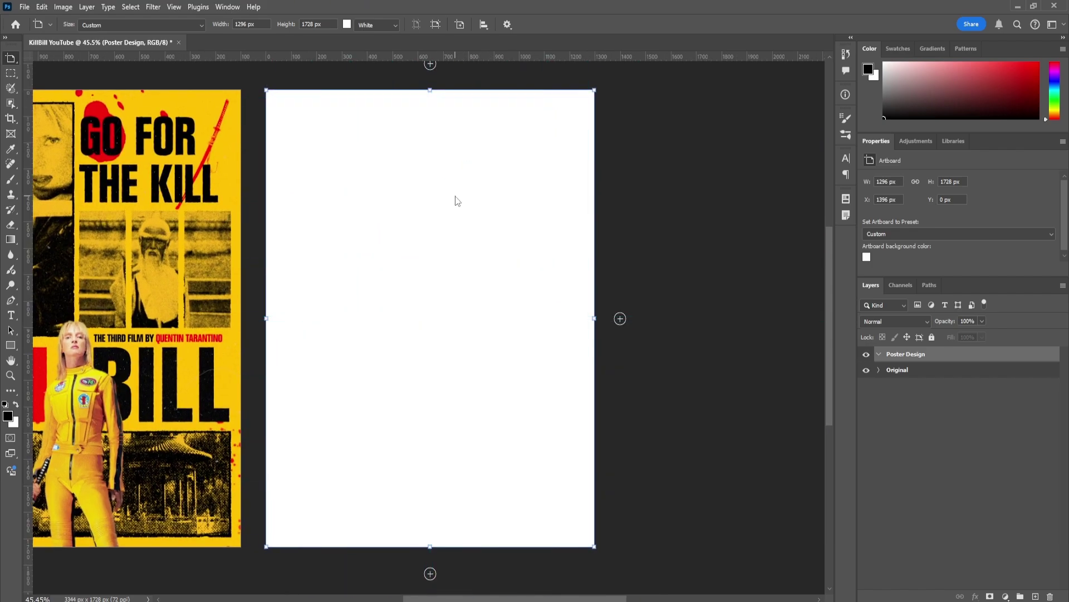
key("ctrl+semicolon")
key("ctrl+semicolon")
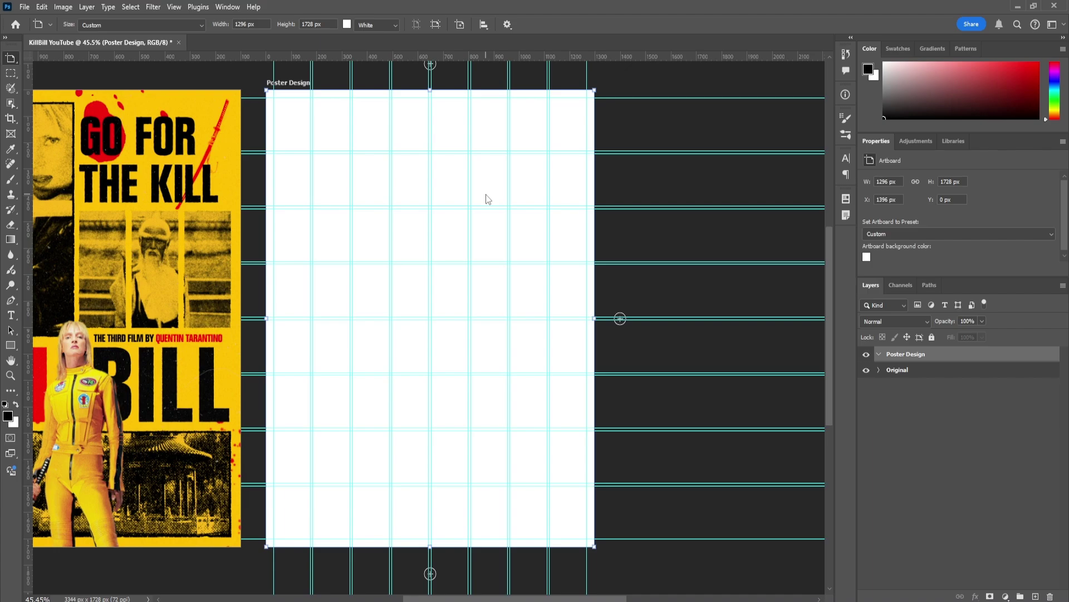
- Add a text box reading "GO FOR THE KILL" in the upper part of the Poster Design artboard and shorten its height
scroll(432, 296, "down", 1)
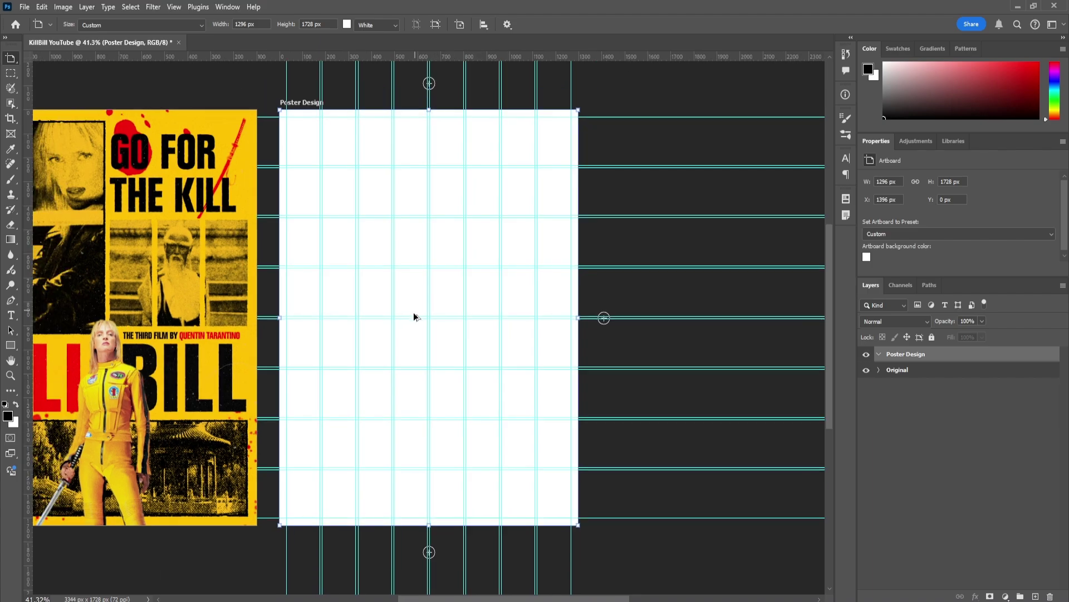
left_click_drag(414, 312, 482, 290)
left_click_drag(119, 345, 166, 349)
left_click_drag(294, 344, 271, 372)
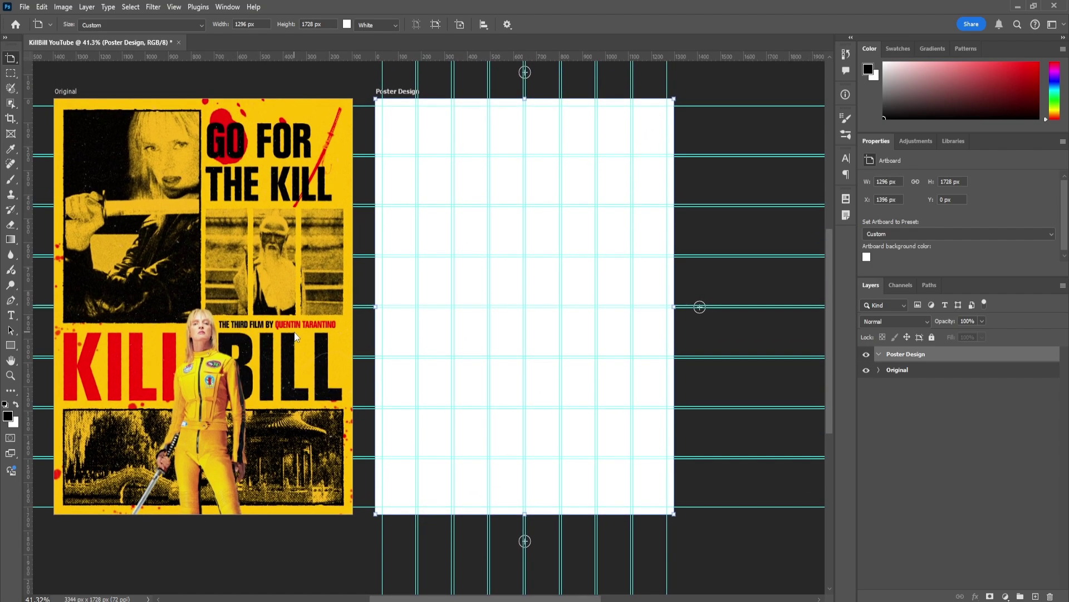
key("t")
left_click_drag(451, 161, 658, 292)
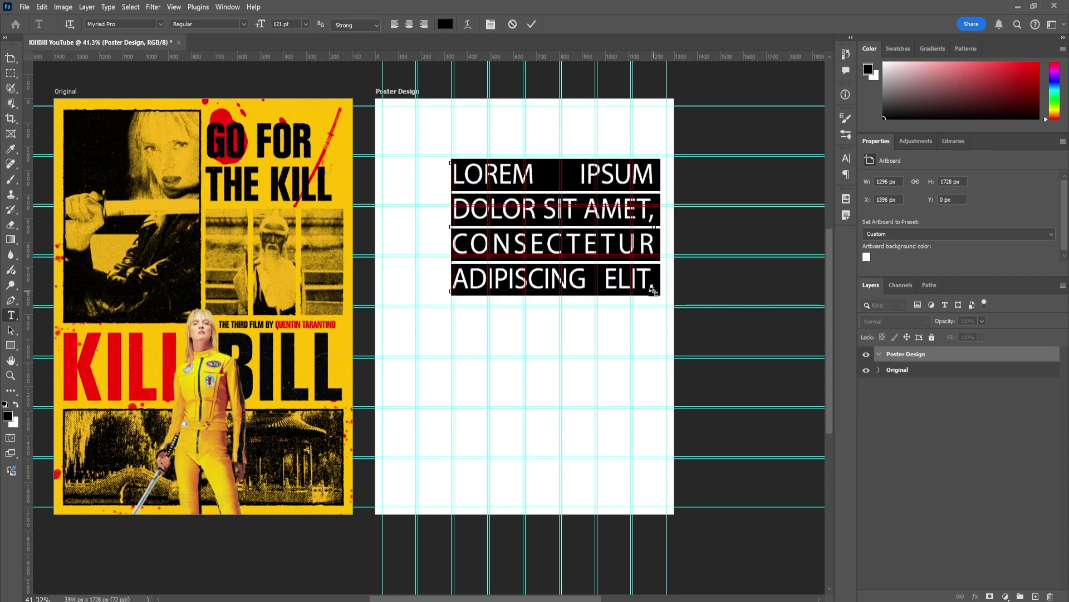
key("BackSpace")
type("GO FOR T")
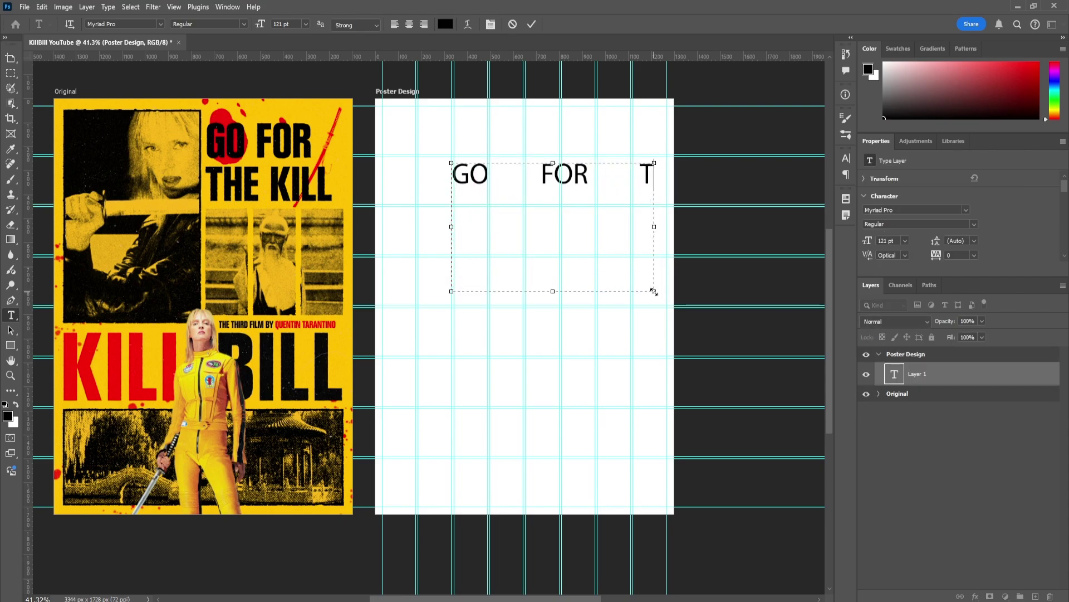
type("HE KILL")
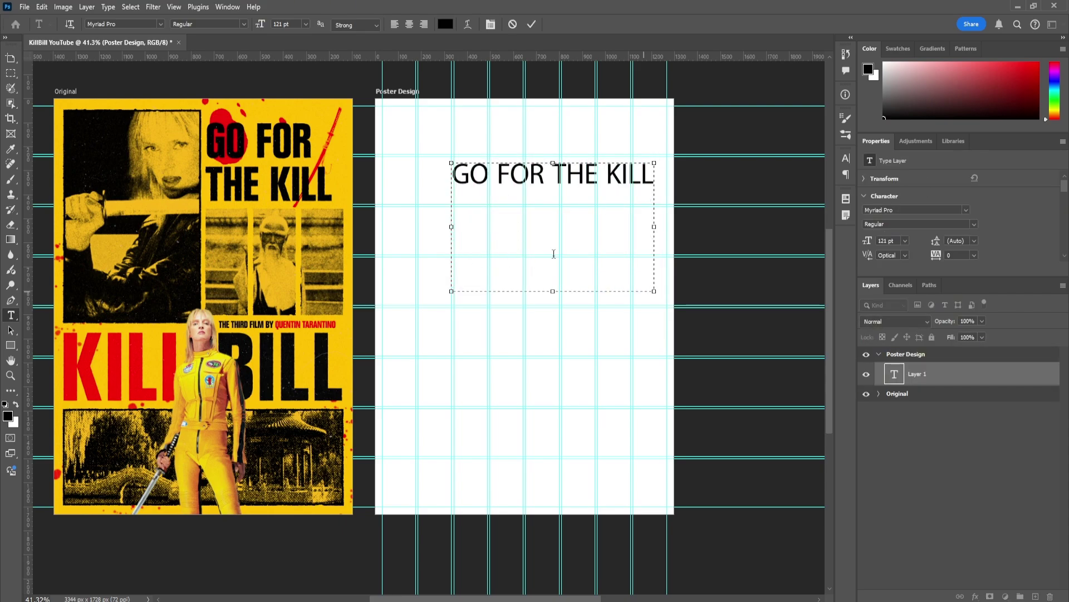
left_click_drag(552, 291, 552, 220)
left_click(532, 24)
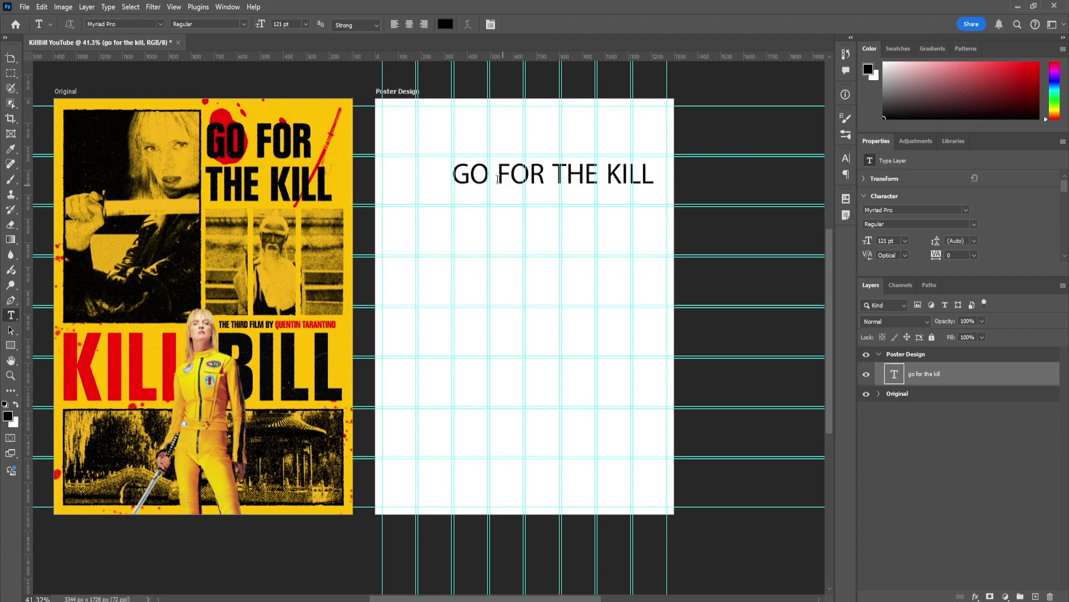
- Duplicate the "GO FOR THE KILL" text to the middle of the artboard and change the copy's wording to "KILLBILL"
left_click(11, 58)
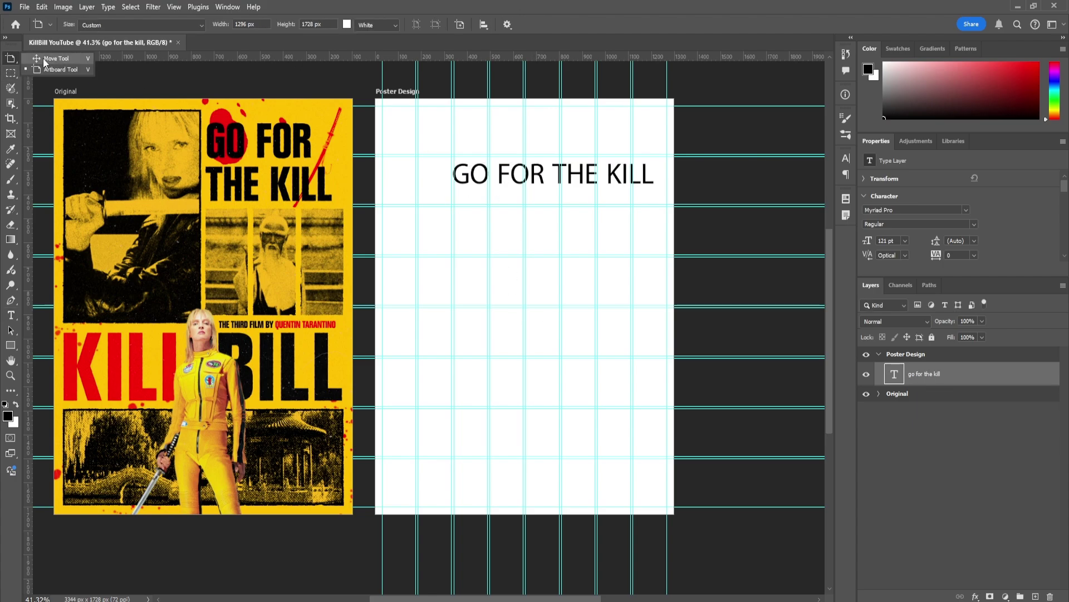
key("v")
left_click_drag(557, 192, 558, 313)
double_click(559, 313)
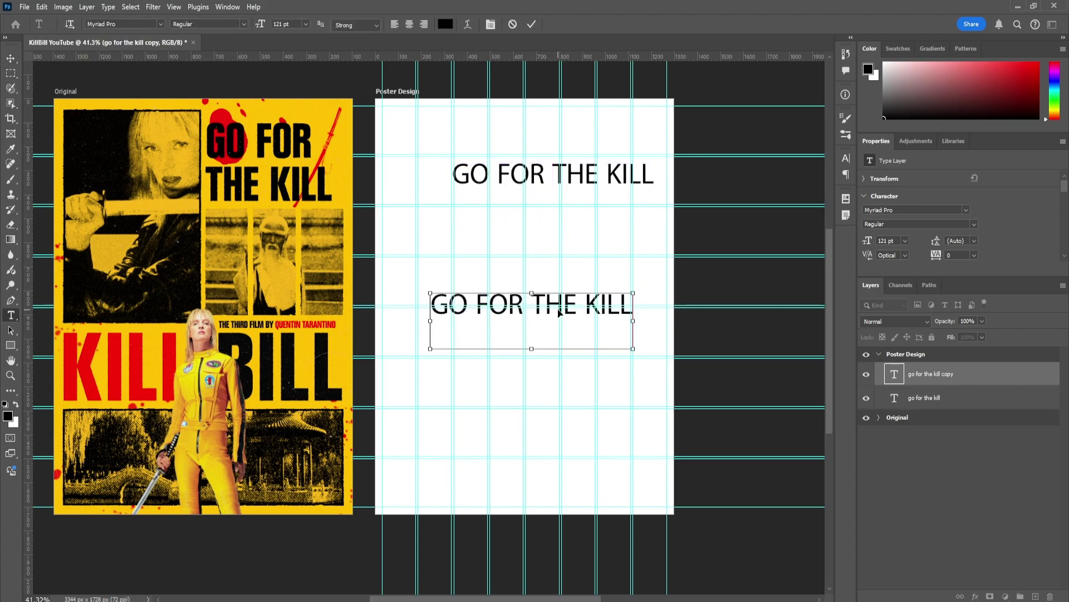
type("KILLBU")
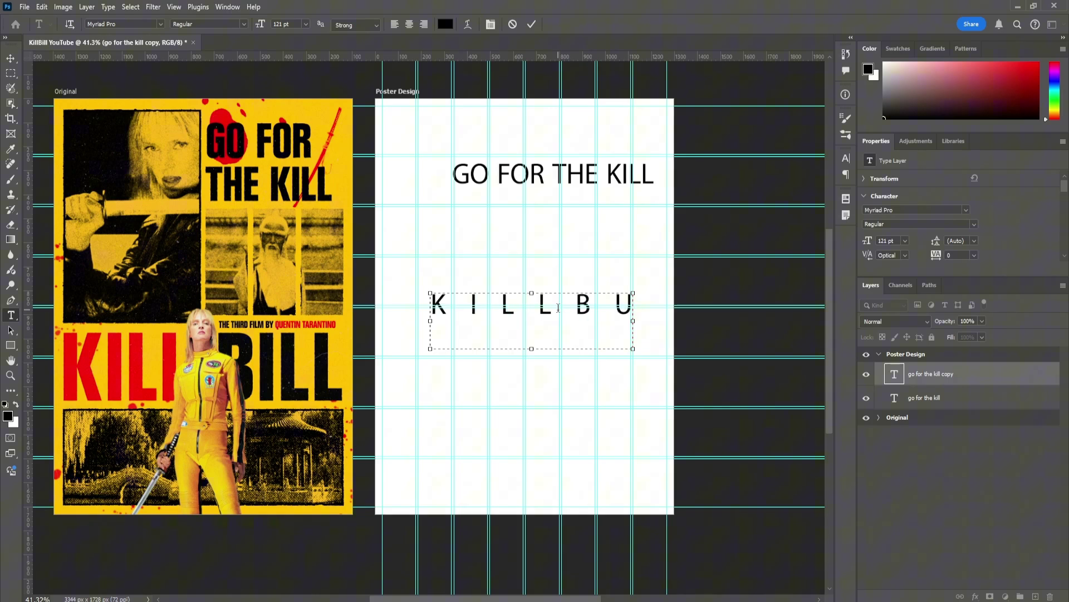
key("BackSpace")
type("ILL")
left_click(532, 24)
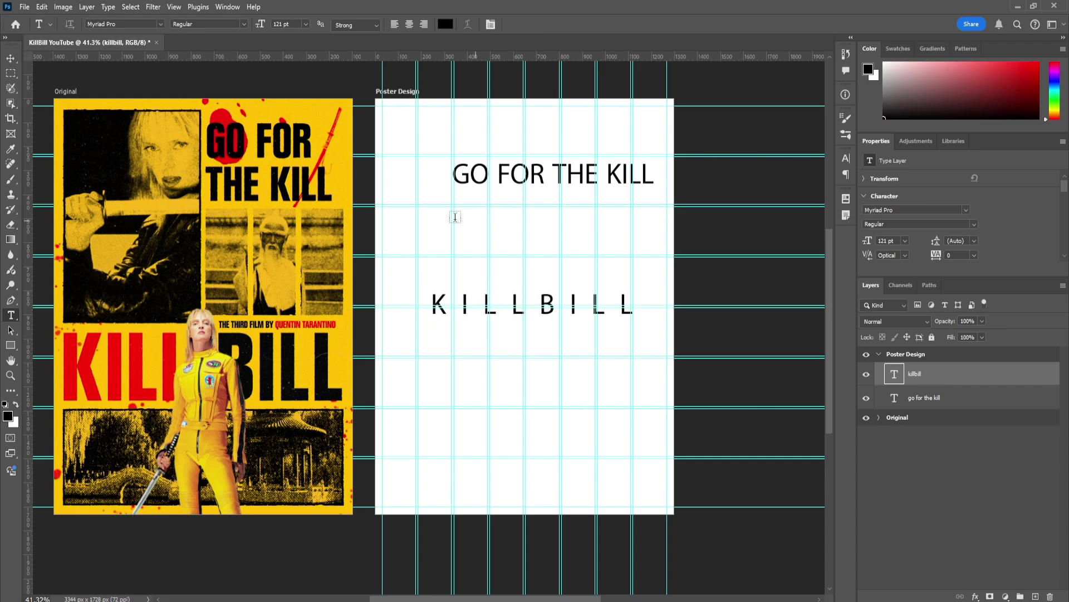
- Add the text "THE THIRD FILM BY QUENTIN TARANTINO" at 30 pt between the two existing text lines
left_click_drag(451, 218, 646, 249)
type("THE THIRD FILM")
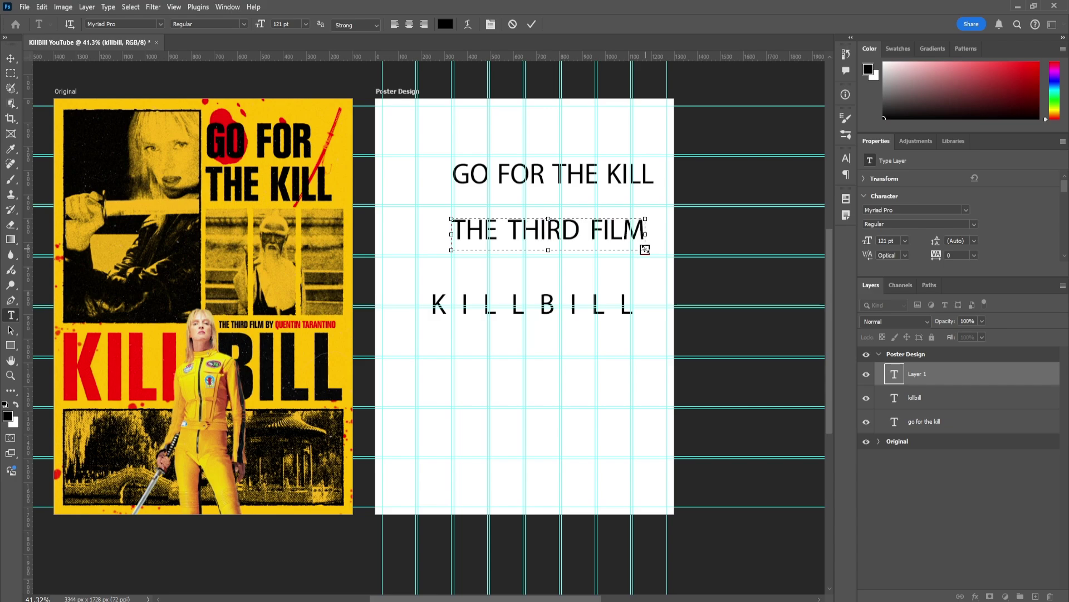
key("ctrl+a")
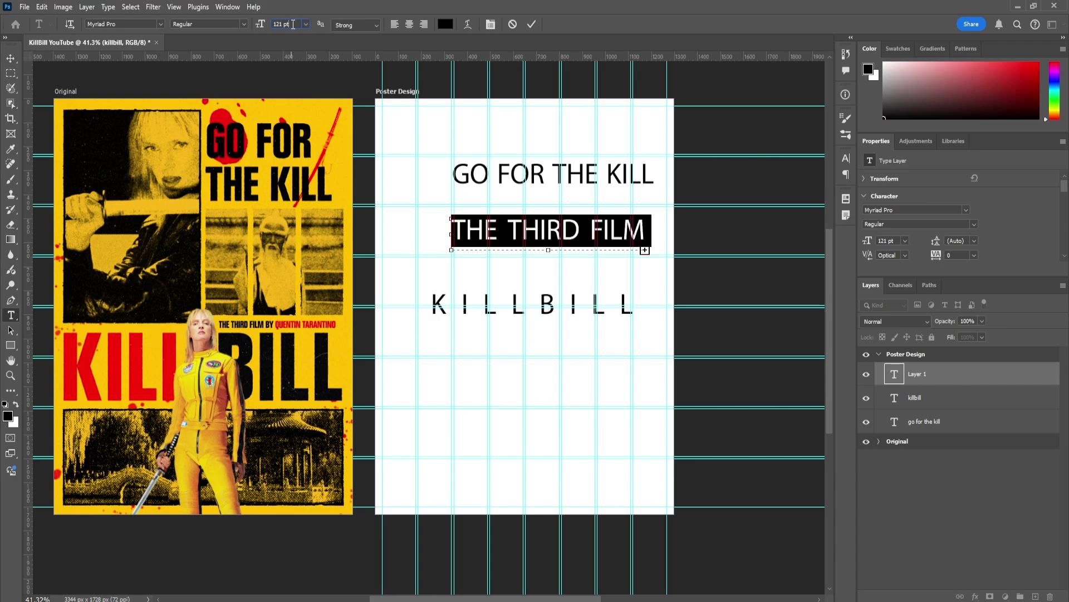
left_click(306, 24)
left_click(299, 149)
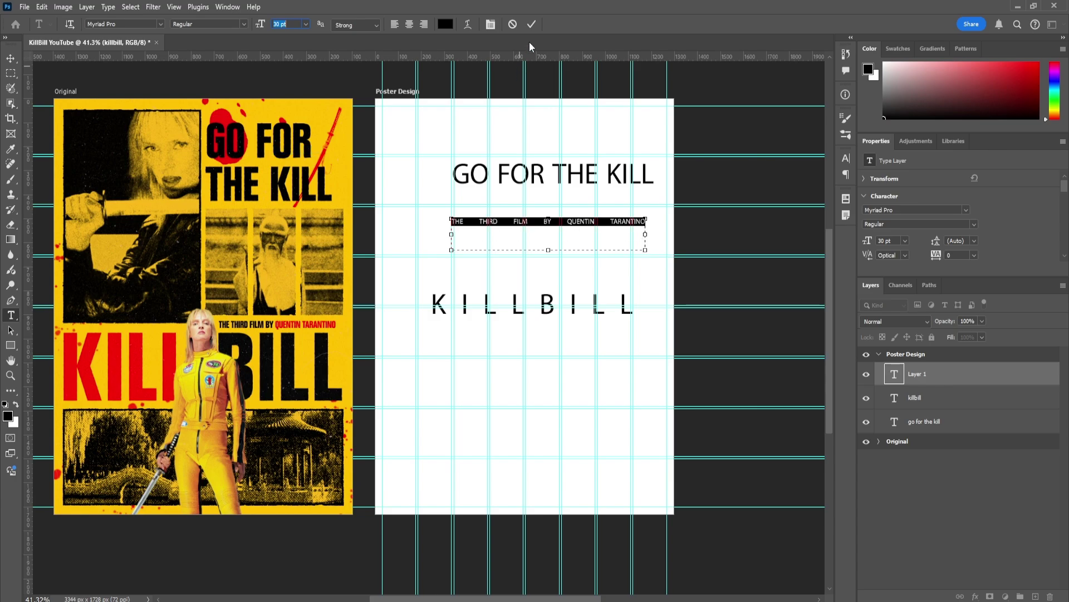
left_click(532, 24)
- Change the font of the "GO FOR THE KILL" text to Folio Std Bold Condensed
left_click(11, 58)
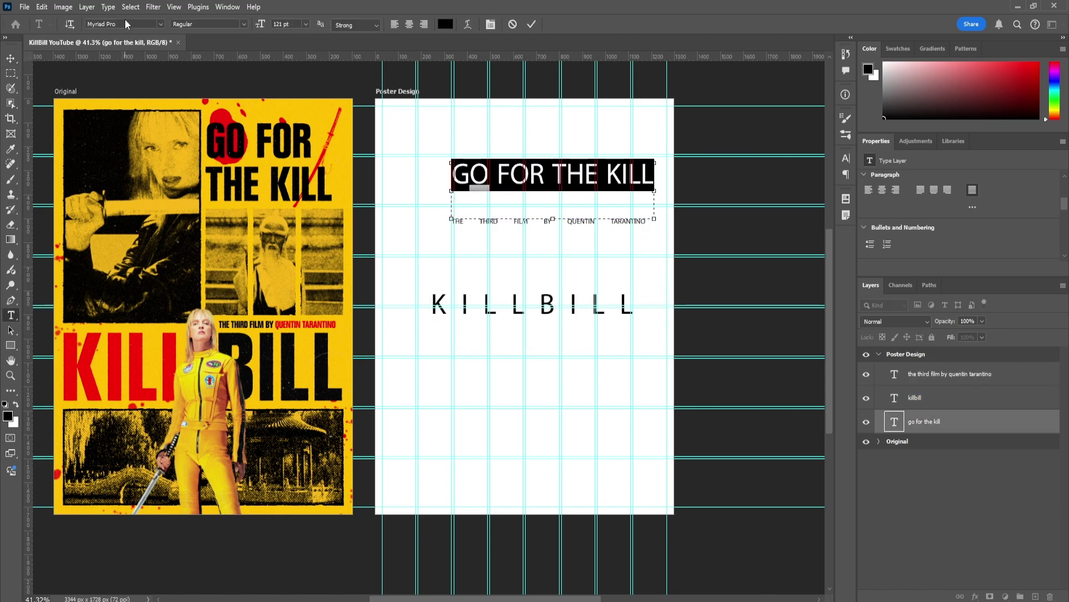
left_click(126, 24)
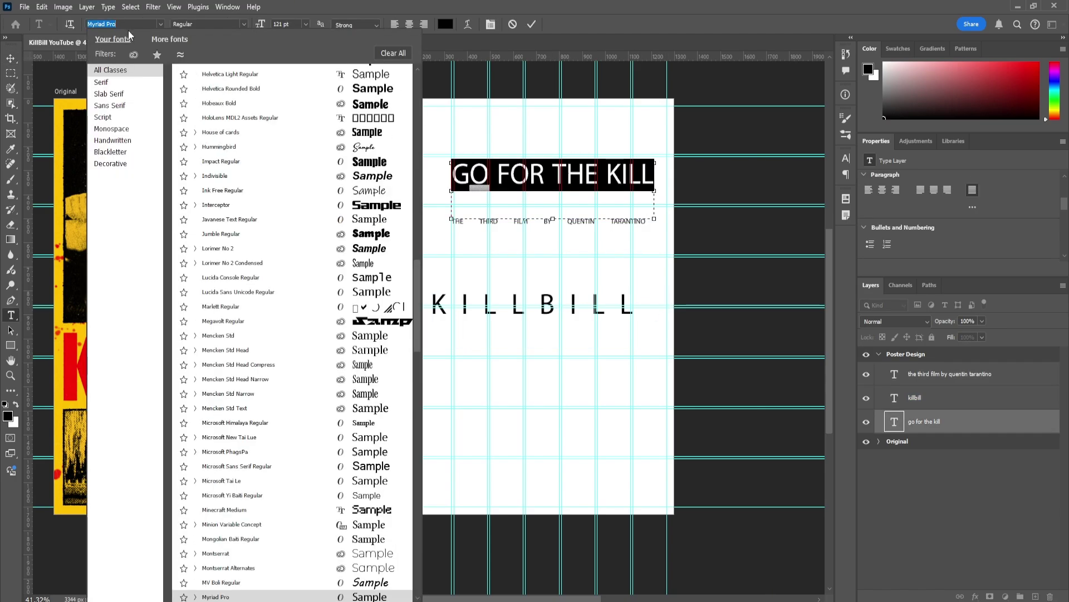
type("folio")
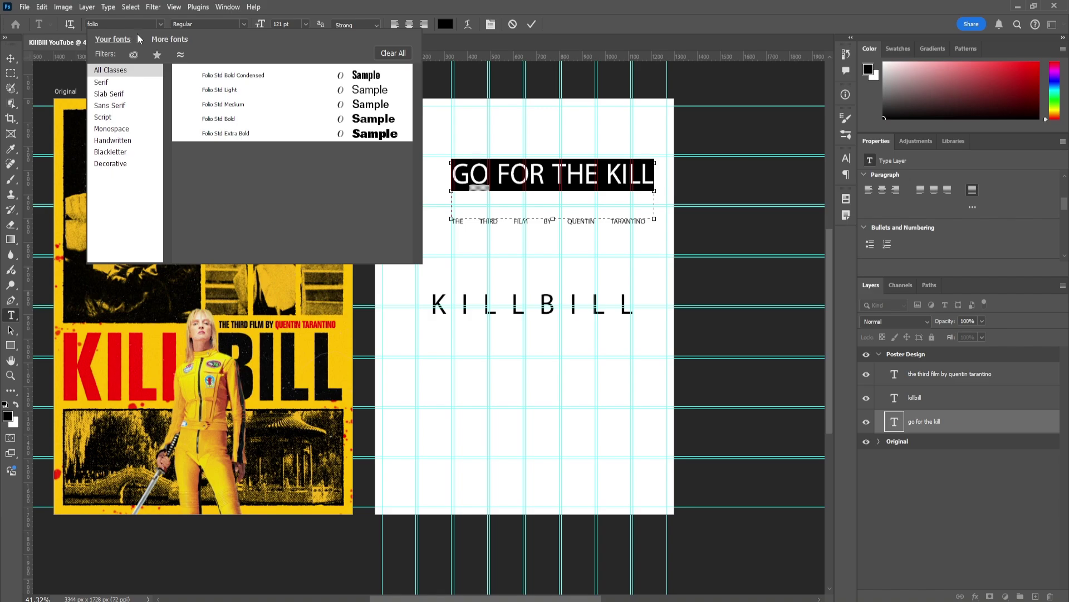
left_click(231, 76)
left_click(531, 26)
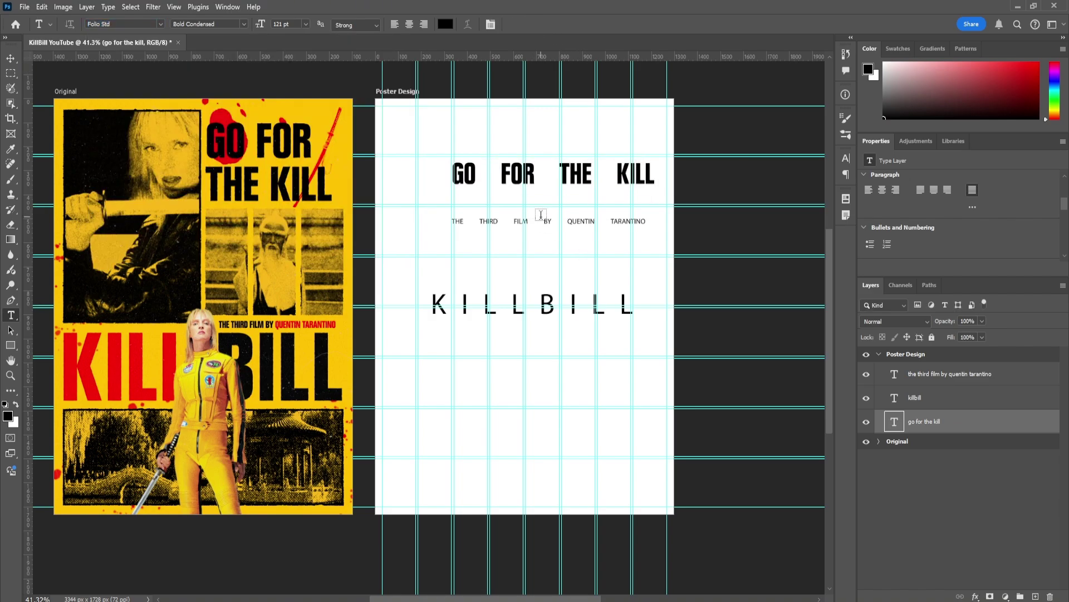
- Change the font of the "THE THIRD FILM BY QUENTIN TARANTINO" tagline to Folio Std Bold Condensed
left_click(539, 217)
left_click(556, 238)
key("ctrl+z")
left_click(579, 221)
key("ctrl+a")
left_click(139, 24)
type("folio")
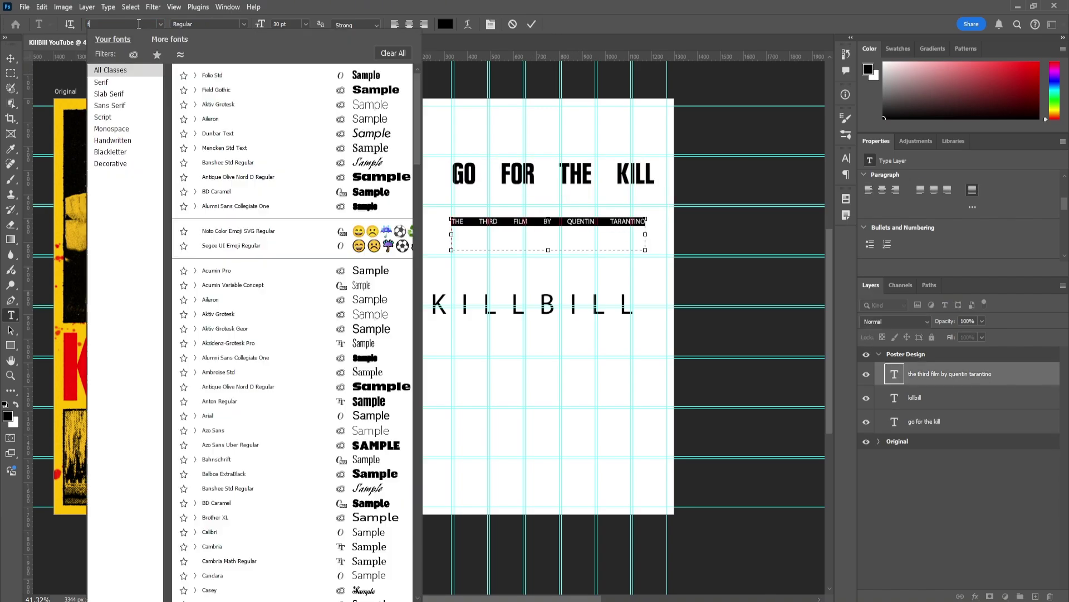
left_click(260, 76)
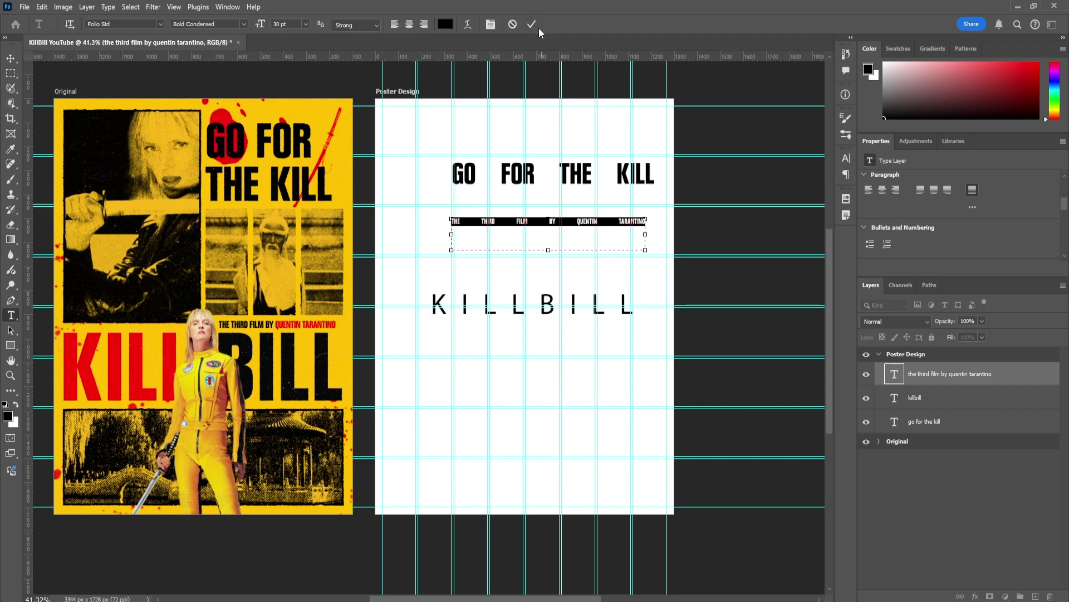
- Set KILLBILL in Folio Std Bold Condensed and resize its text box between the outer side guides to about 1236 by 308 px
left_click(486, 305)
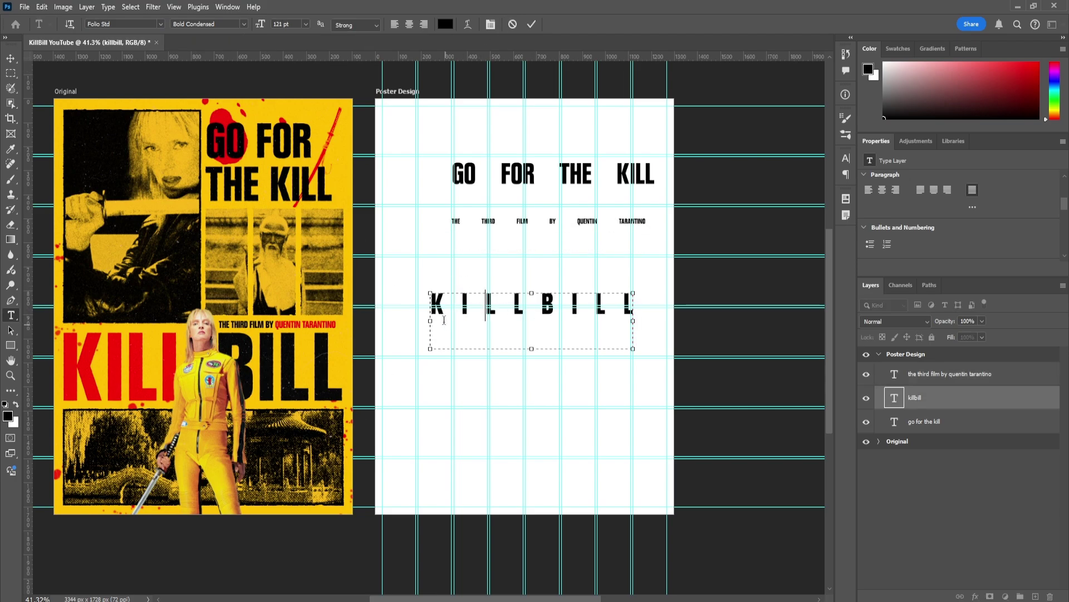
left_click_drag(430, 321, 382, 320)
left_click_drag(635, 321, 667, 321)
left_click_drag(528, 349, 532, 406)
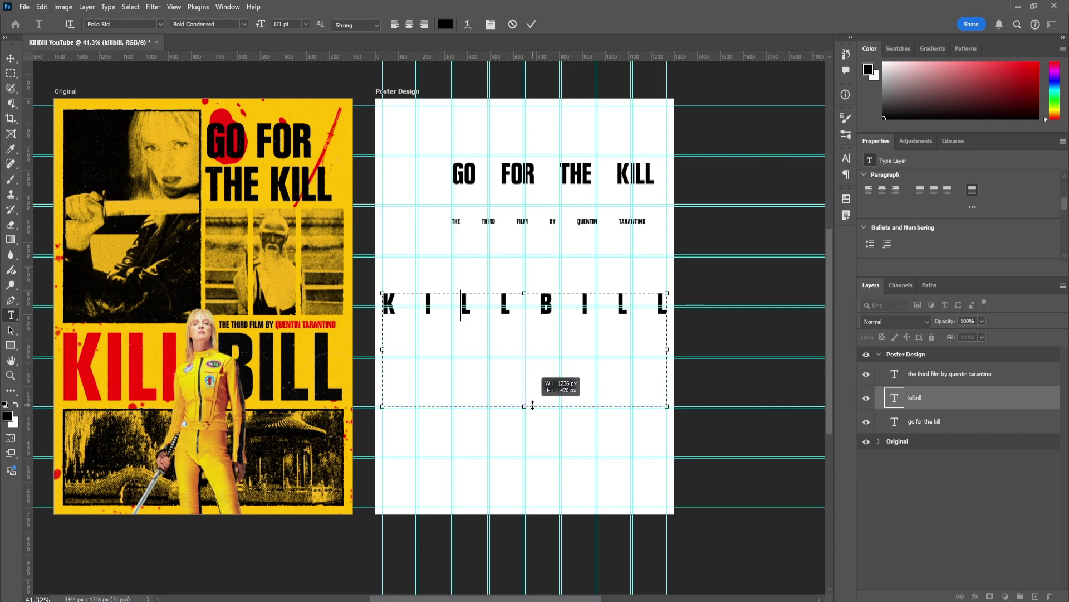
left_click_drag(524, 292, 528, 331)
- Centre-align the KILLBILL text within its text box
key("ctrl+a")
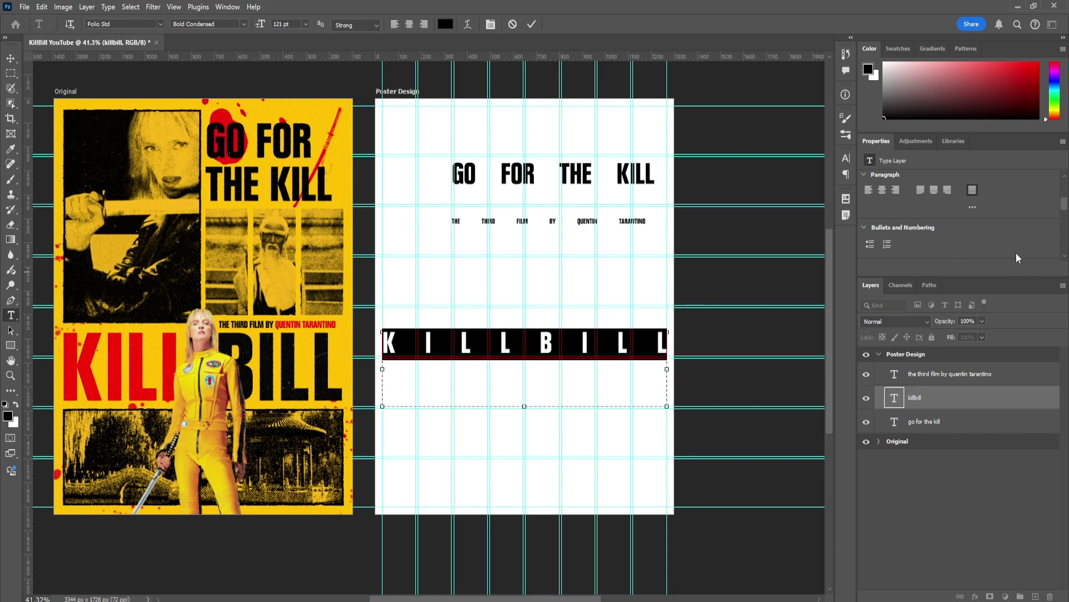
scroll(1010, 235, "up", 2)
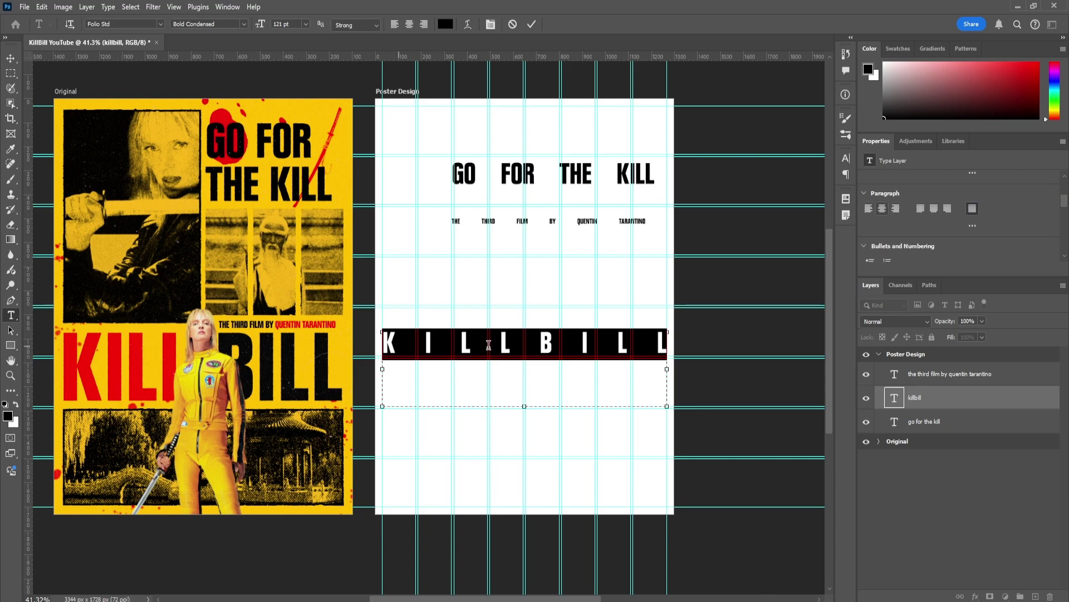
left_click(884, 208)
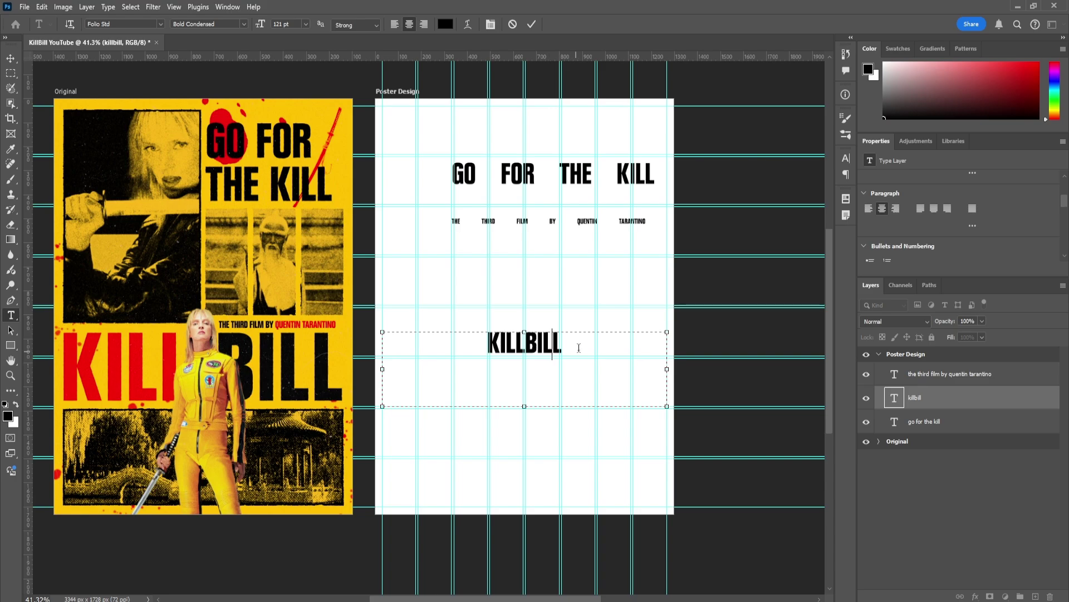
- Set the KILLBILL font size to 250 pt and raise it to 431 pt so the title fills its box
type("250")
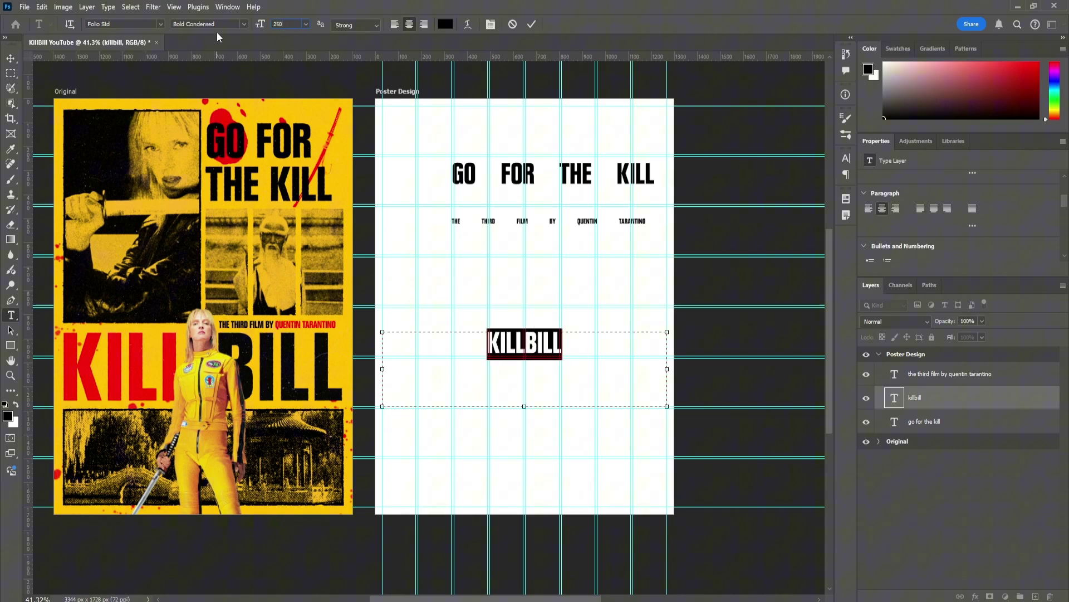
key("Return")
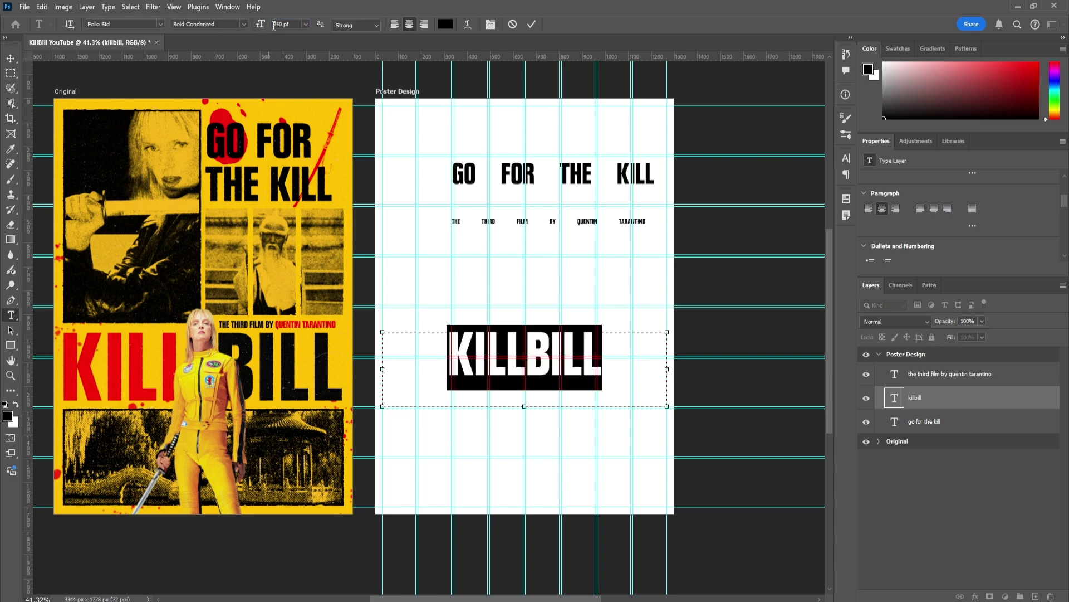
scroll(291, 21, "up", 20)
scroll(291, 21, "up", 20)
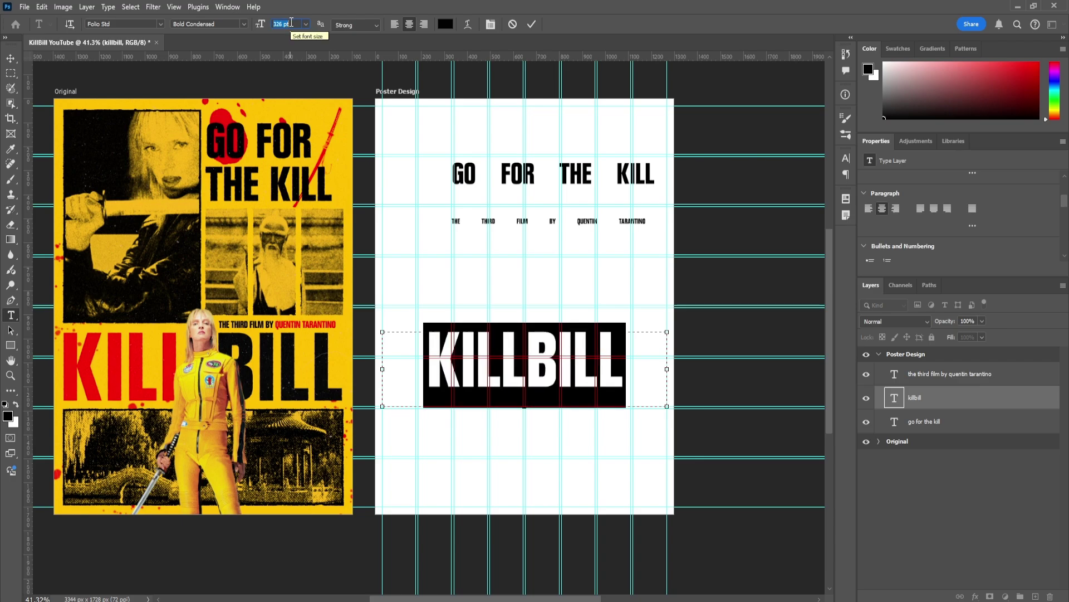
key("Up")
key("Up")
key("Up")
key("Up")
key("Up")
key("Up")
key("Up")
key("Up")
key("Up")
key("Up")
key("Up")
key("Up")
key("Up")
key("Up")
key("Up")
key("Up")
key("Up")
key("Up")
key("Up")
key("Up")
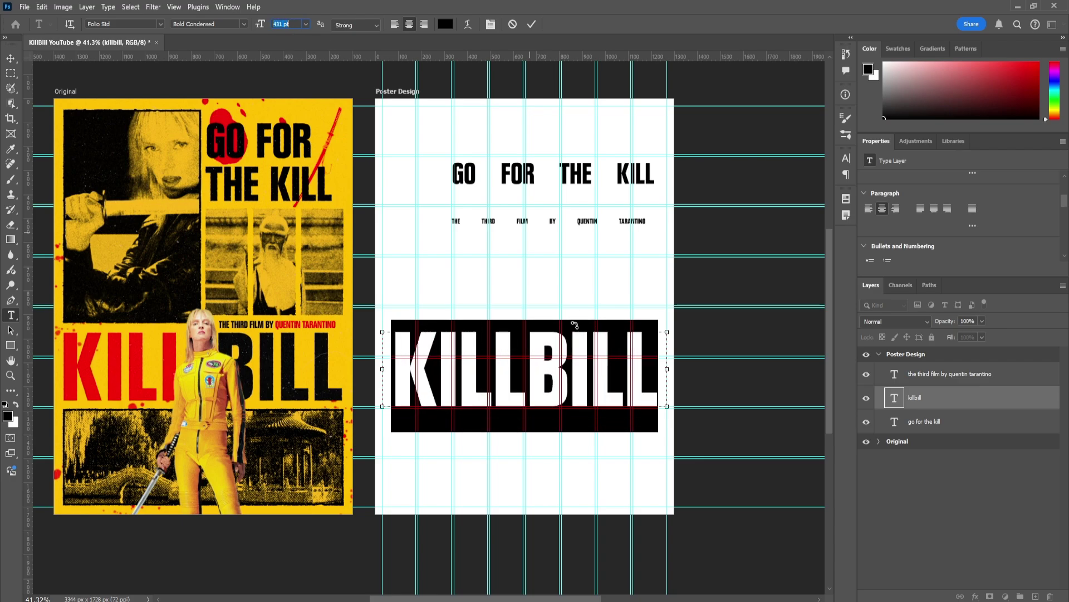
left_click(580, 380)
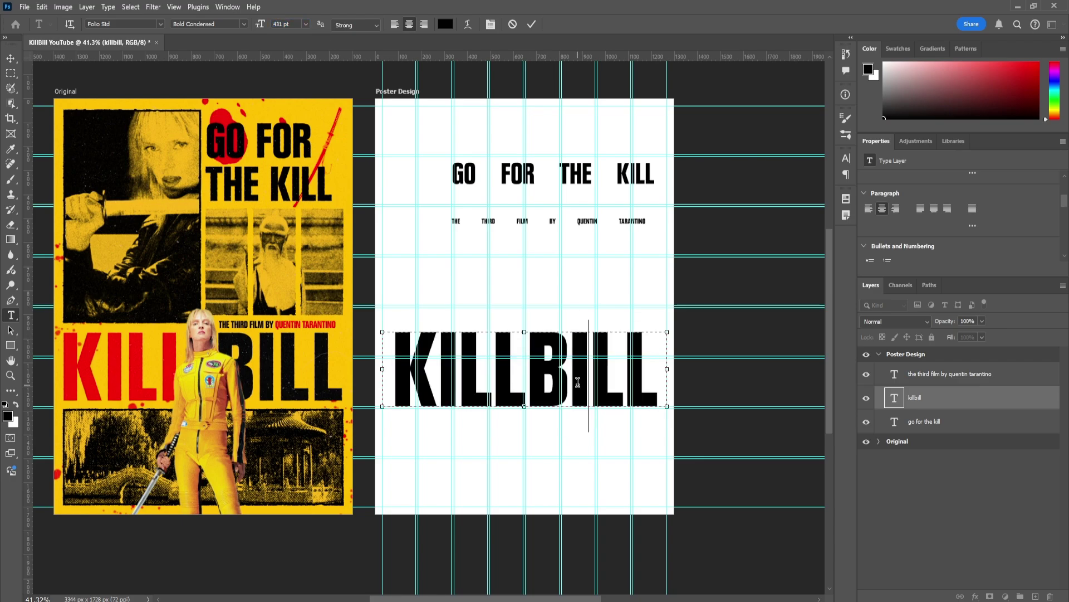
- Try wider letter spacing on the KILLBILL title and set its tracking to 20
key("ctrl+a")
scroll(996, 322, "down", 1)
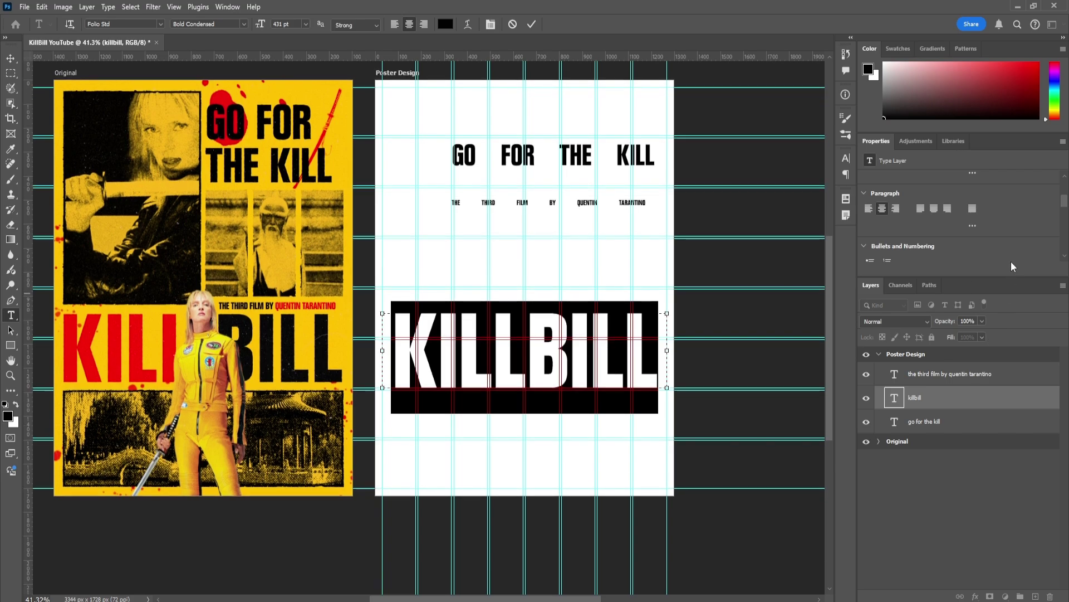
scroll(1014, 256, "up", 4)
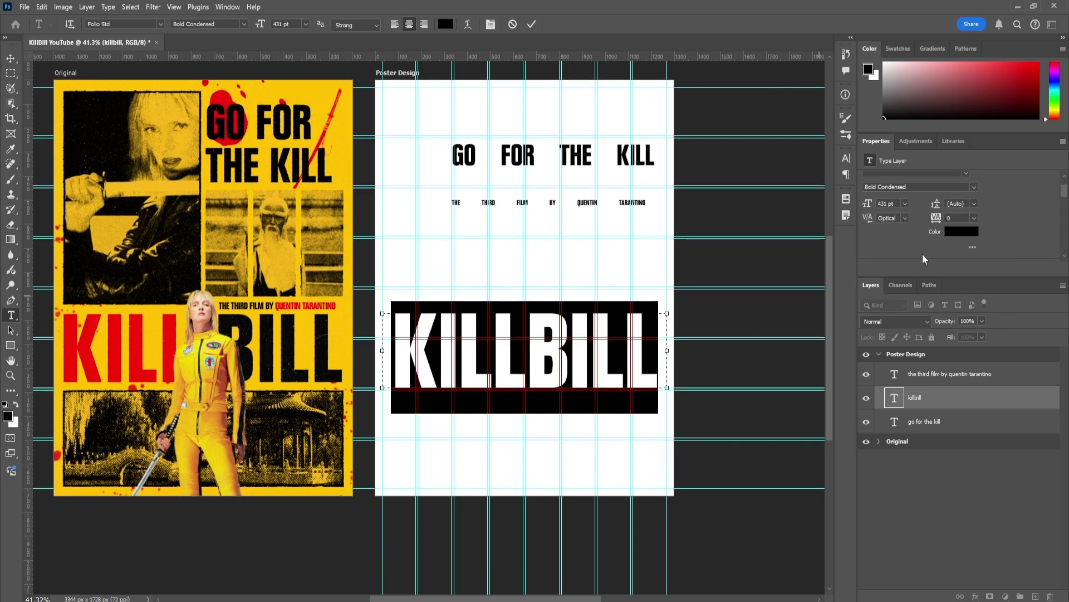
left_click(968, 219)
type("60")
key("Return")
type("20")
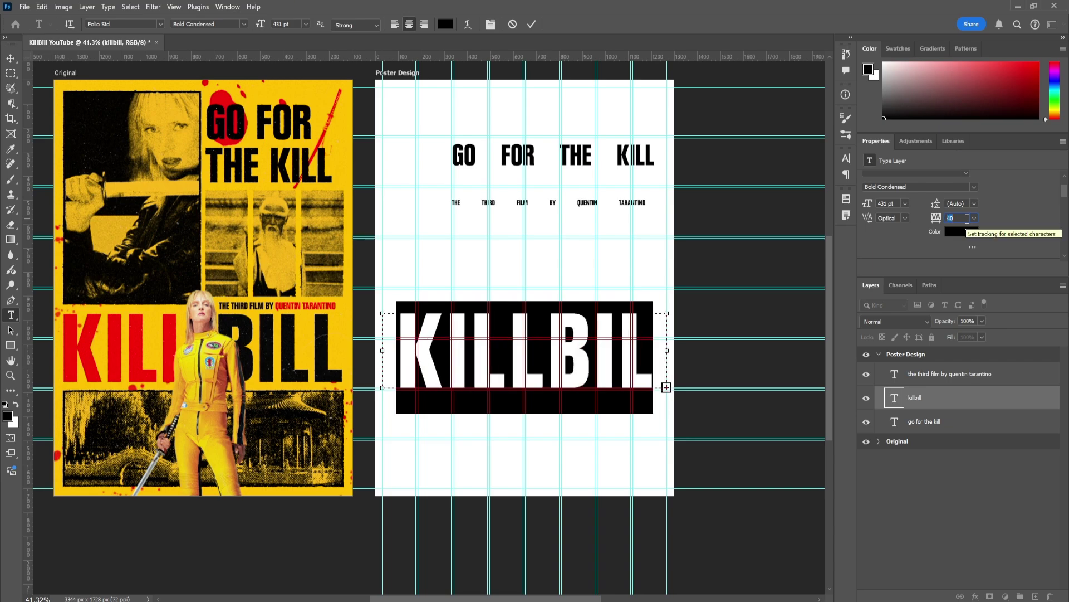
key("Return")
left_click(595, 359)
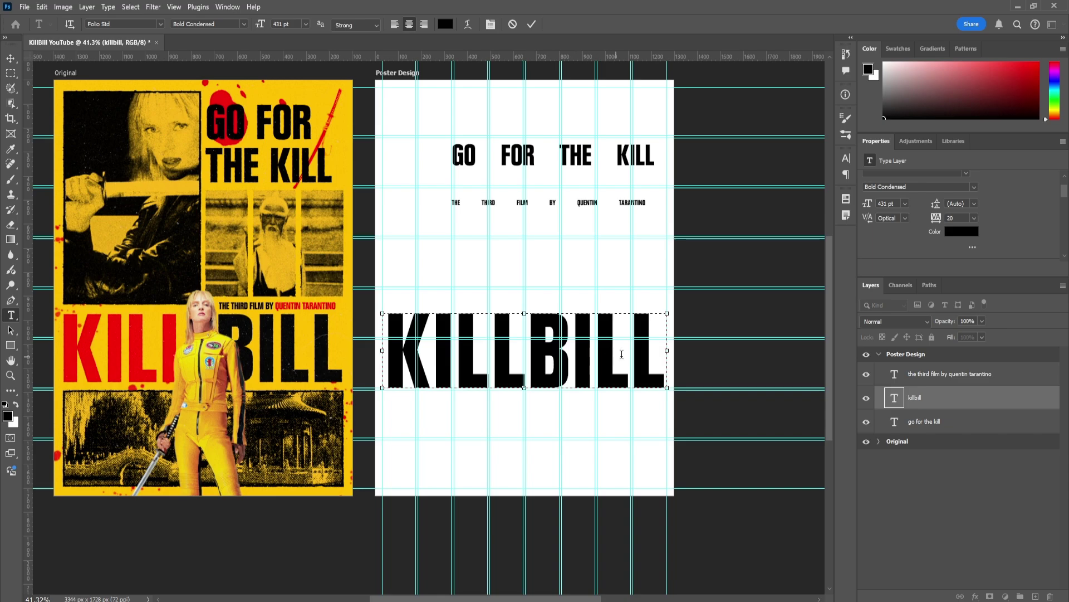
- Widen the KILLBILL text box on both sides to the edges of the Poster Design artboard
left_click(626, 355)
key("ctrl+a")
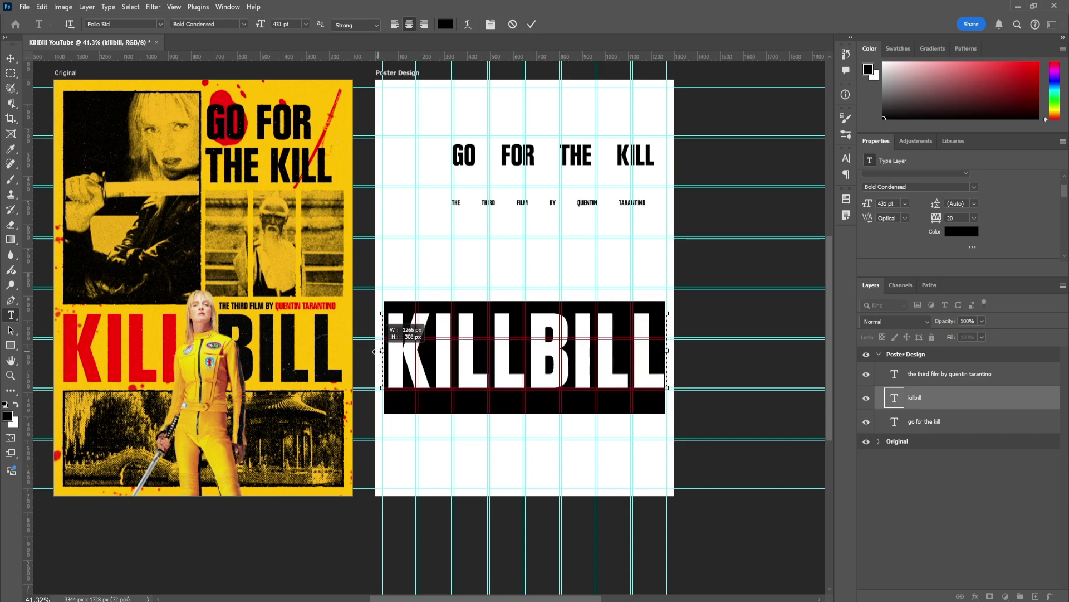
left_click_drag(667, 350, 674, 352)
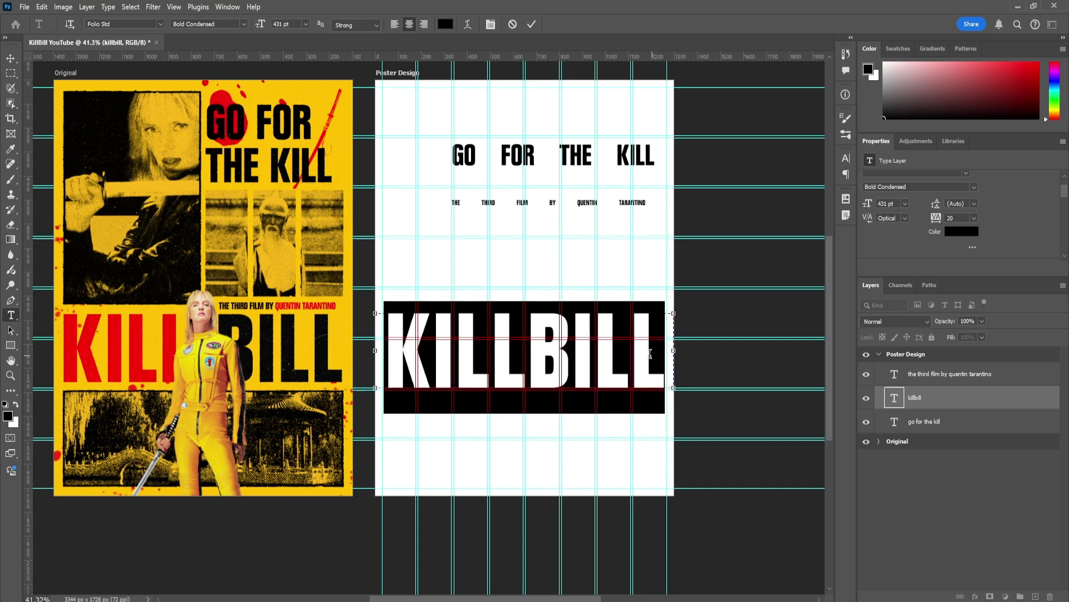
left_click(651, 362)
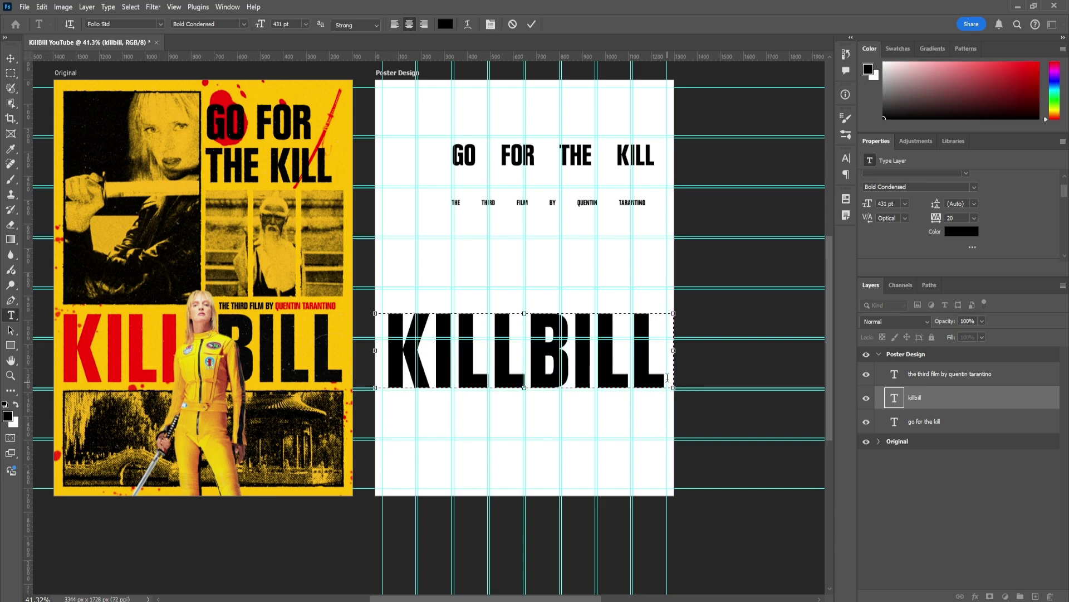
- Raise the tracking of the KILLBILL title to 40 and reduce it to 30
double_click(636, 358)
double_click(969, 217)
type("40")
key("Return")
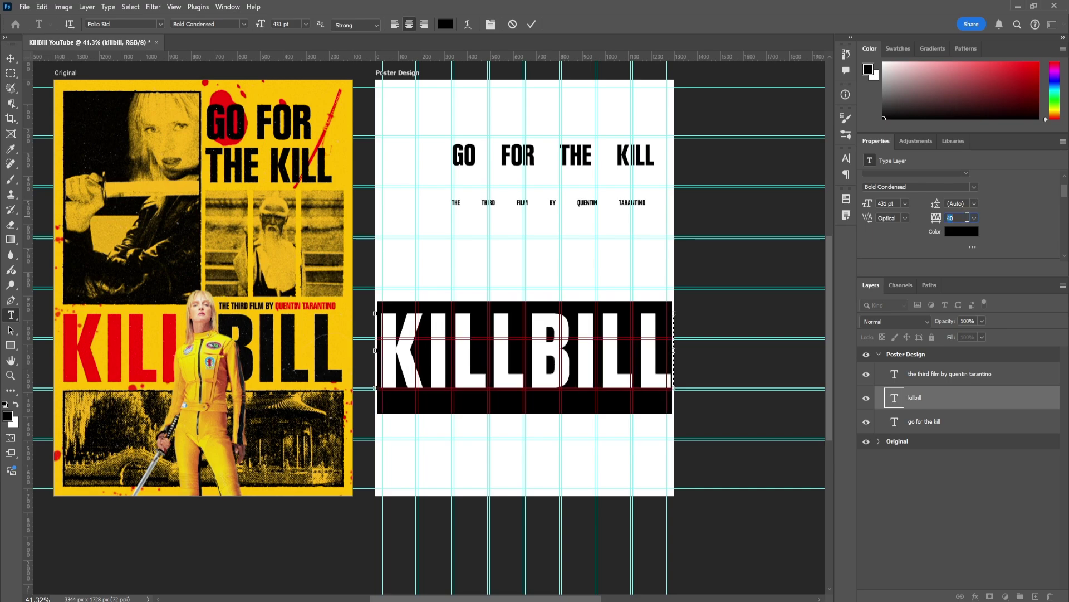
left_click(635, 351)
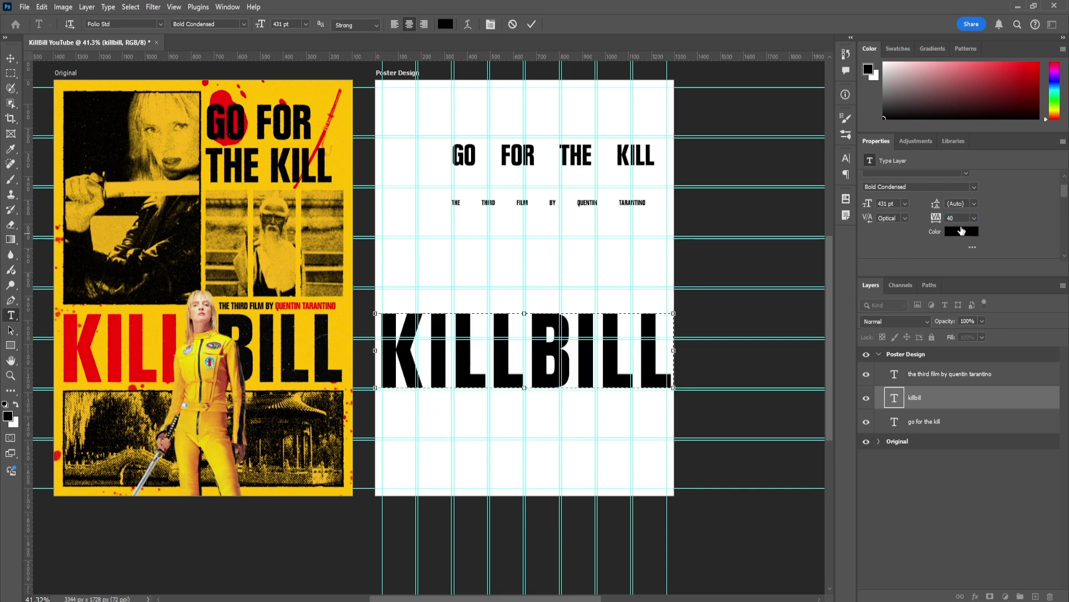
left_click(964, 219)
key("Return")
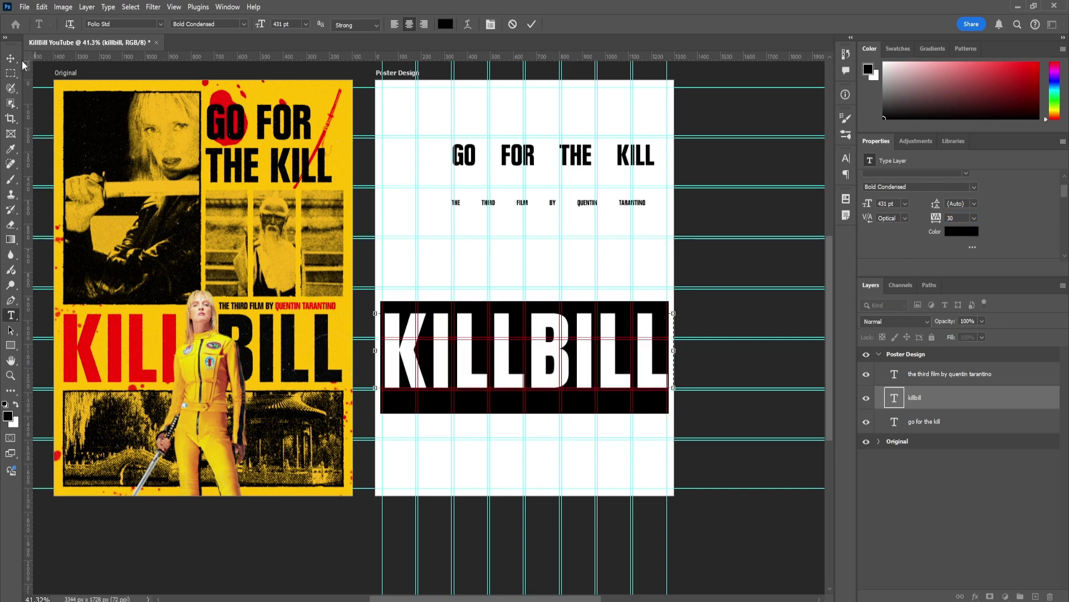
left_click(11, 58)
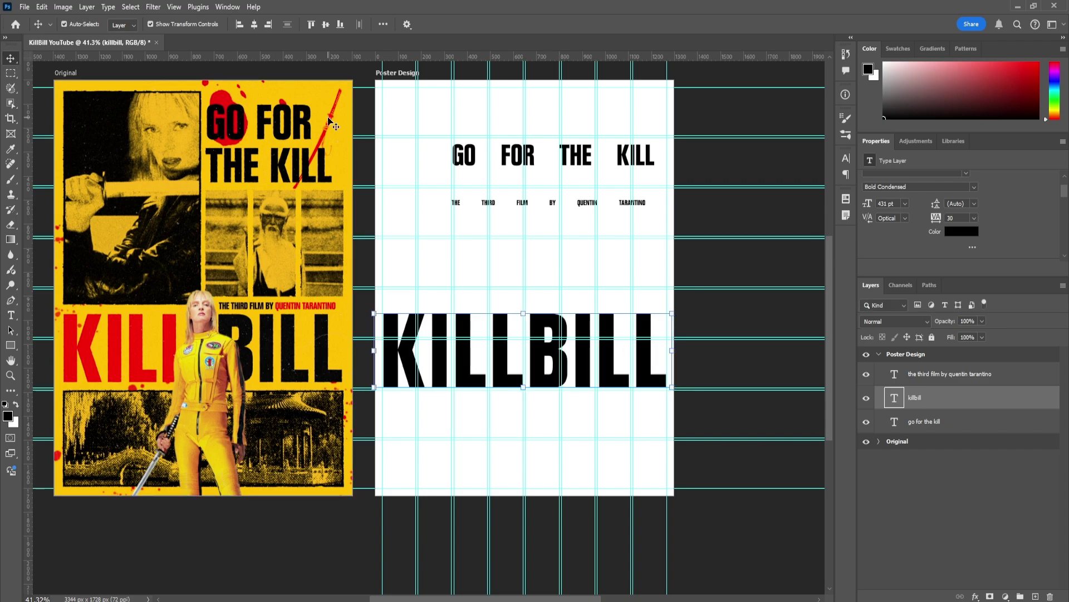
- Set the tracking of the KILLBILL title to 32 and deselect the text
key("t")
left_click(526, 356)
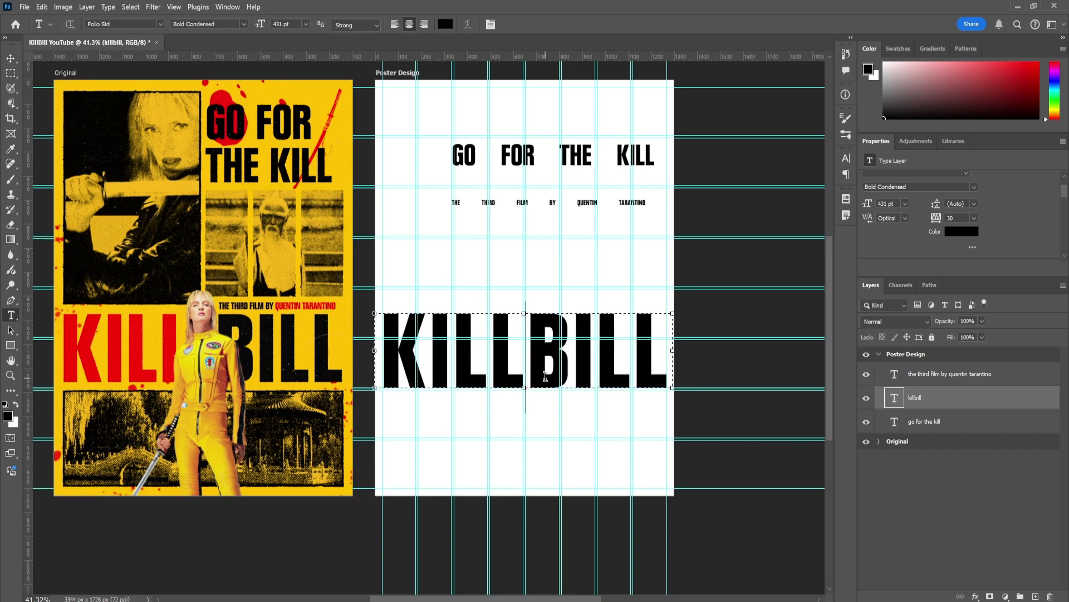
key("ctrl+a")
left_click_drag(958, 220, 934, 224)
type("3")
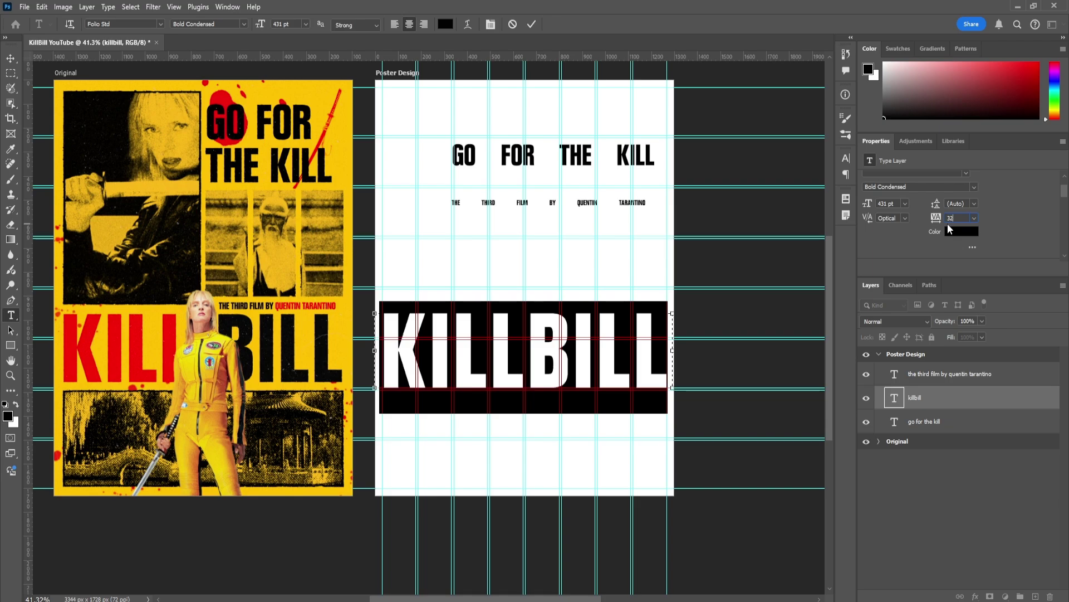
key("Return")
left_click(734, 372)
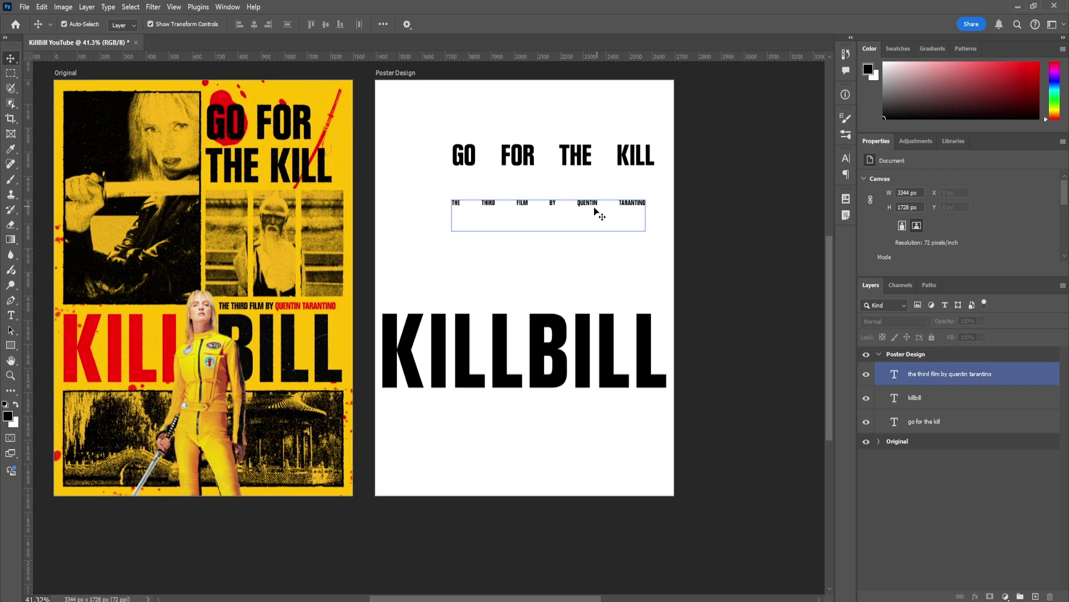
- Move the tagline just above BILL and resize its text box to span from the centre guide to the outer guide above the final L
left_click_drag(577, 206, 565, 297)
key("t")
left_click(501, 293)
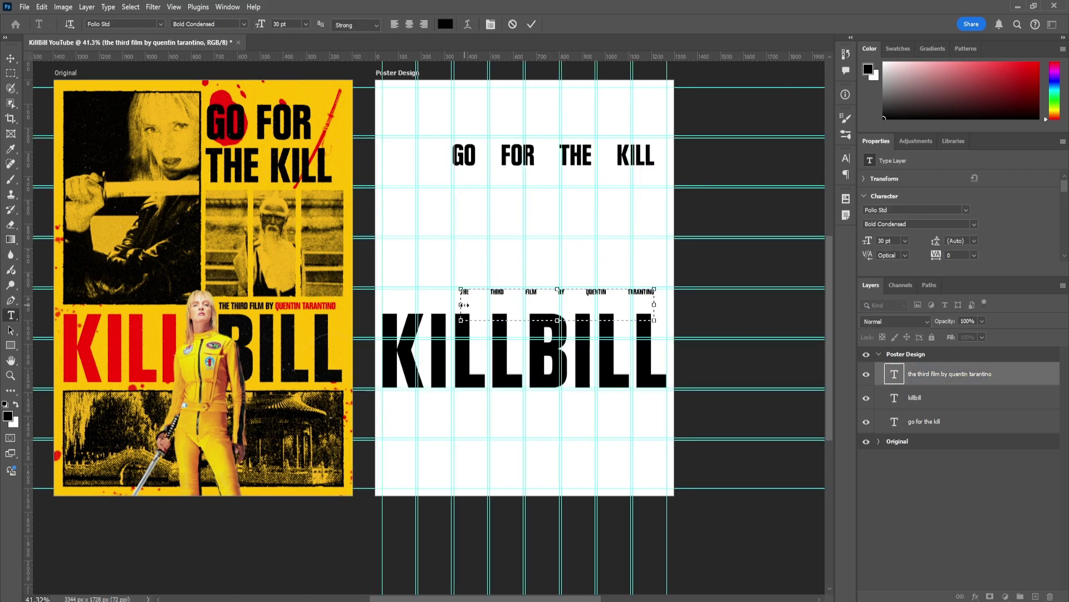
left_click_drag(461, 304, 531, 305)
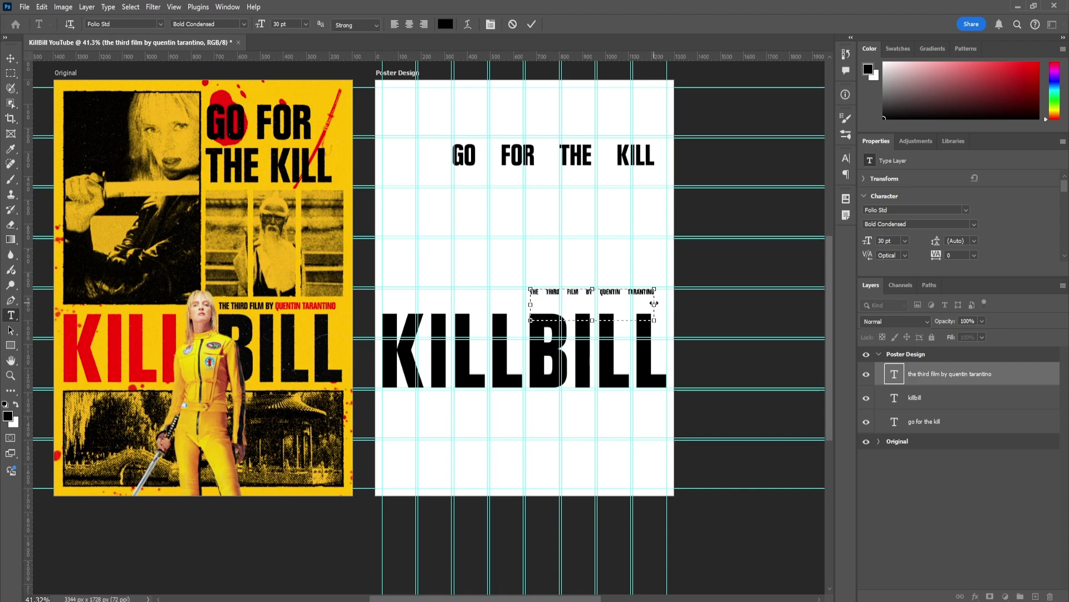
left_click_drag(654, 304, 667, 304)
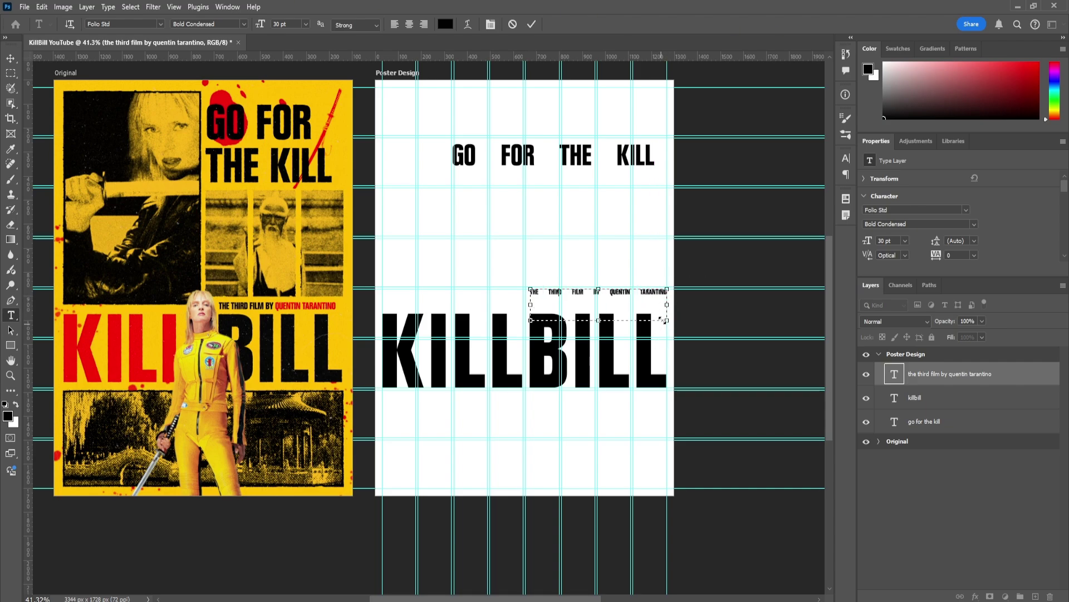
- Set the font size of the whole "THE THIRD FILM BY QUENTIN TARANTINO" tagline to 35 pt
key("ctrl+a")
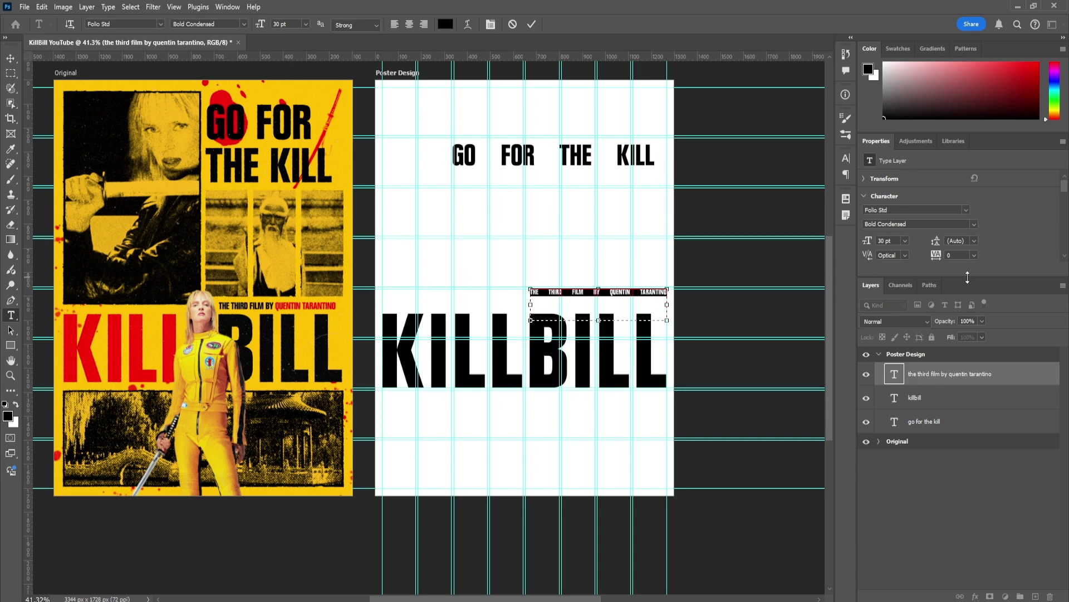
scroll(907, 195, "down", 2)
type("35")
key("Return")
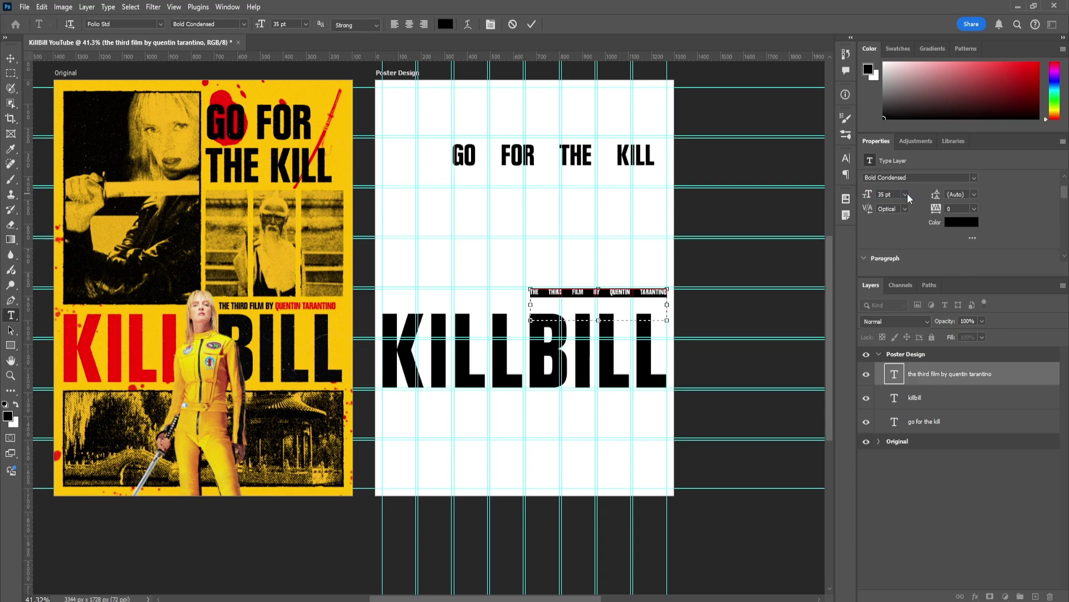
- Left-align the tagline above BILL and set its font size to 43 pt
scroll(1022, 202, "down", 3)
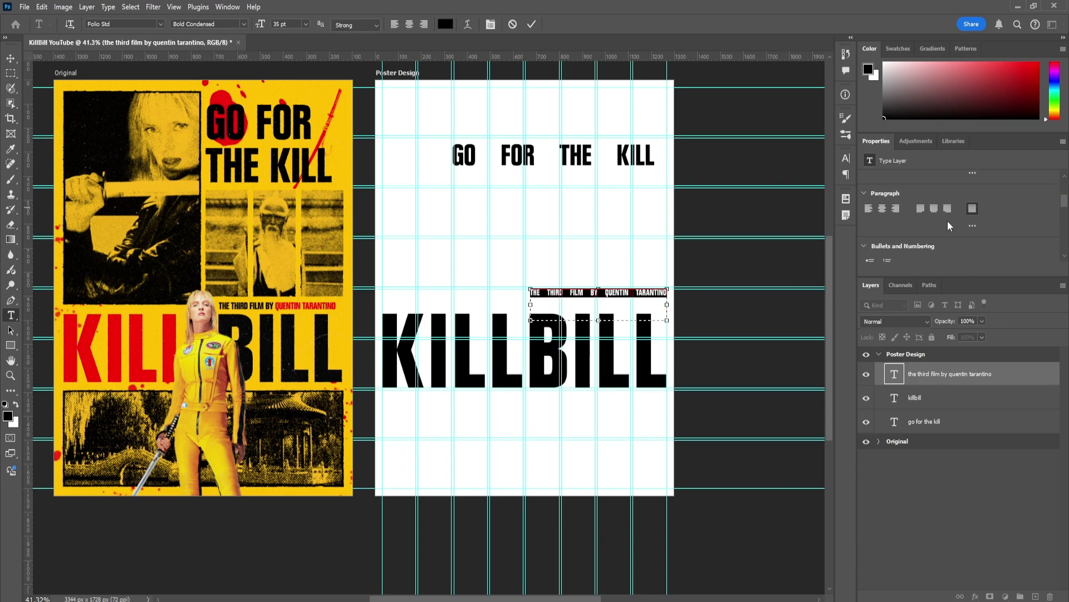
left_click(870, 211)
scroll(995, 213, "up", 3)
left_click(897, 214)
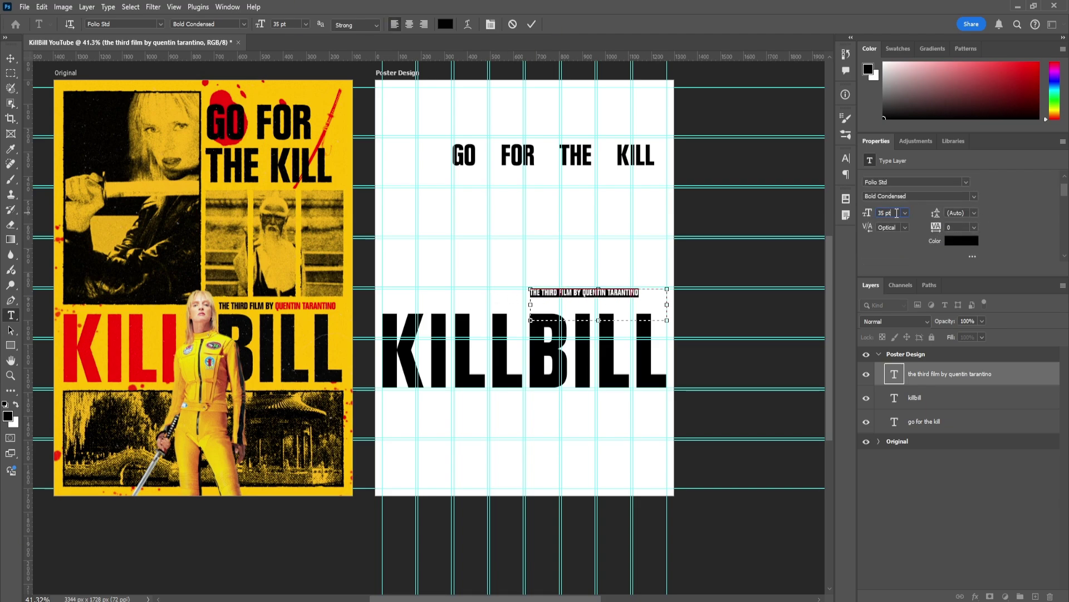
scroll(897, 213, "up", 9)
key("Down")
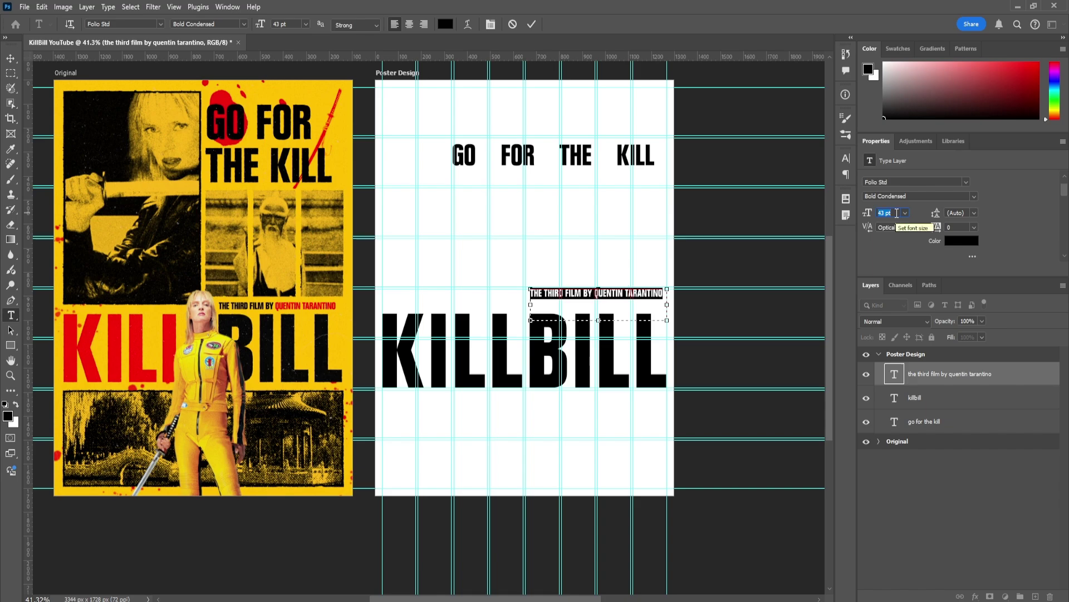
key("Up")
key("Down")
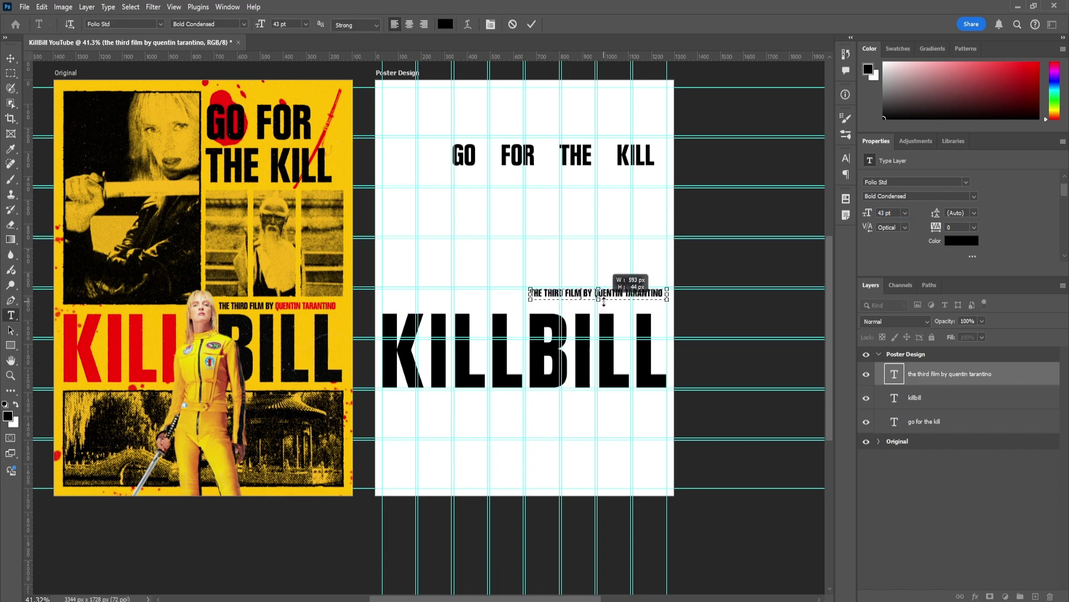
- Shorten the tagline's text box to about 44 px high and move it down close above BILL
key("ctrl+Return")
key("v")
left_click_drag(578, 306, 578, 319)
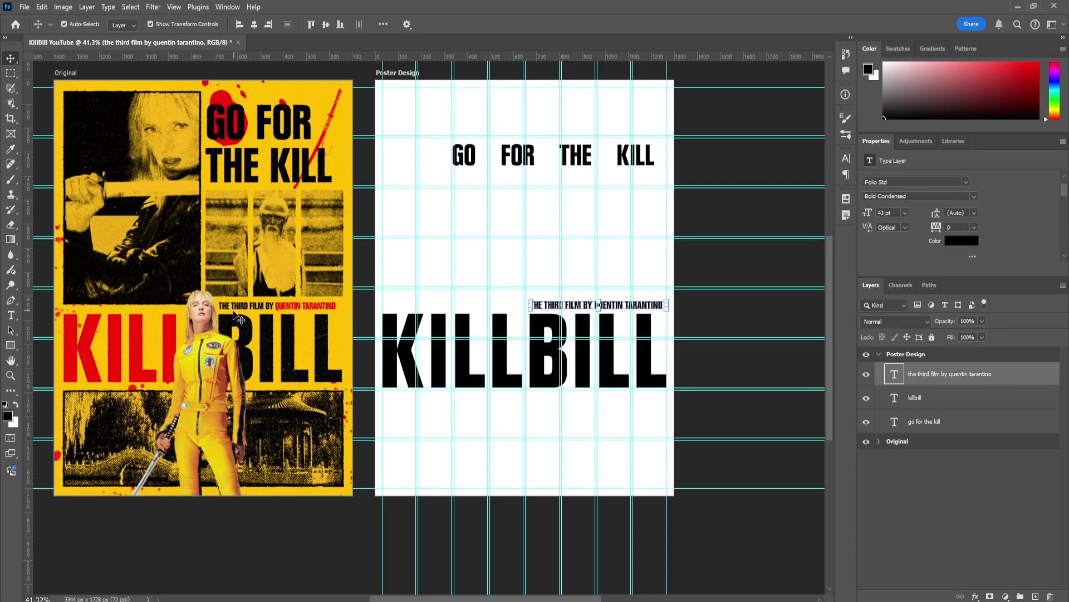
left_click(681, 302)
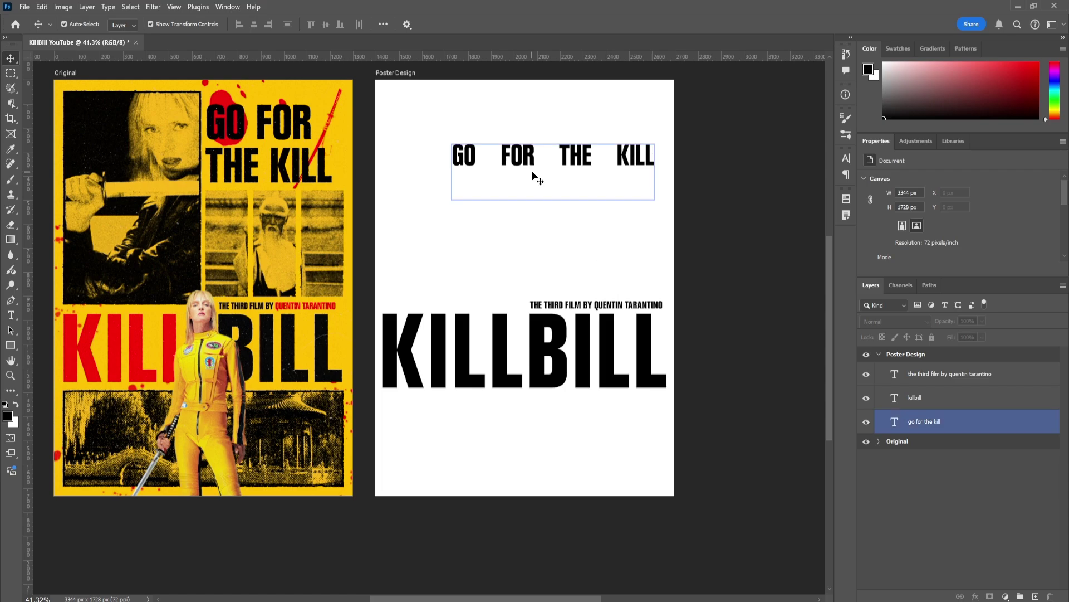
- Move the GO FOR THE KILL text up and break it into two lines before THE
left_click_drag(509, 161, 510, 130)
double_click(573, 119)
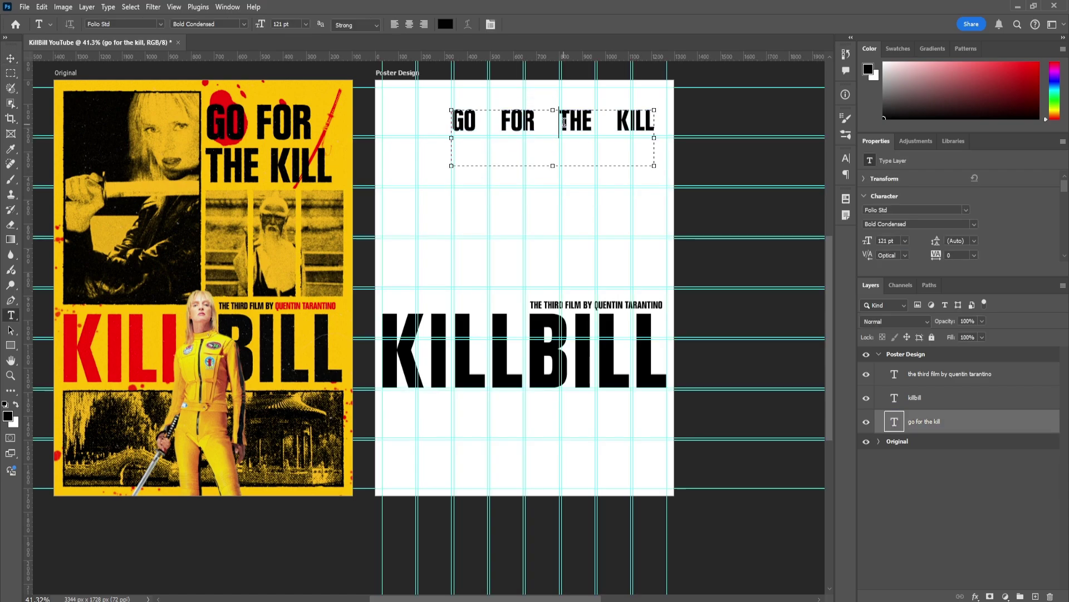
key("Return")
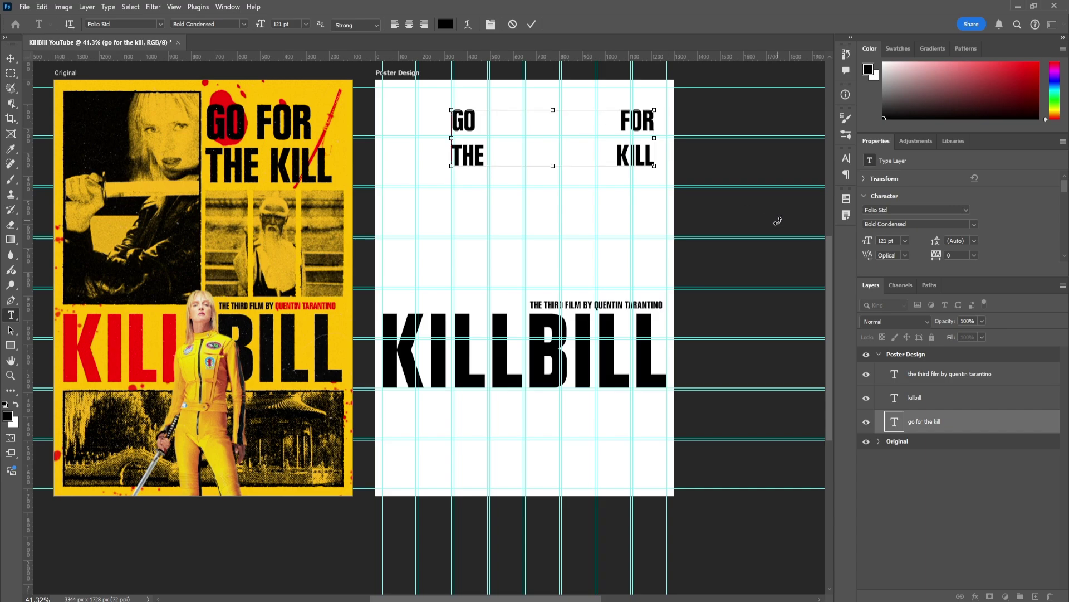
- Left-align GO FOR THE KILL and resize its text box to span from the centre guide to the outer guide
key("ctrl+a")
scroll(1005, 219, "down", 3)
left_click(870, 235)
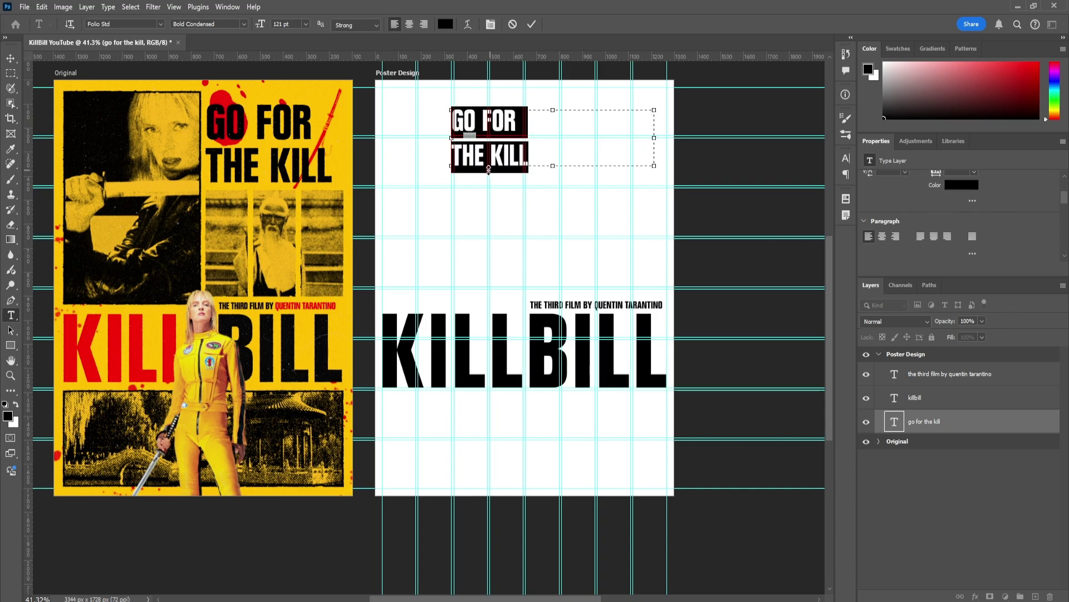
left_click_drag(451, 138, 524, 142)
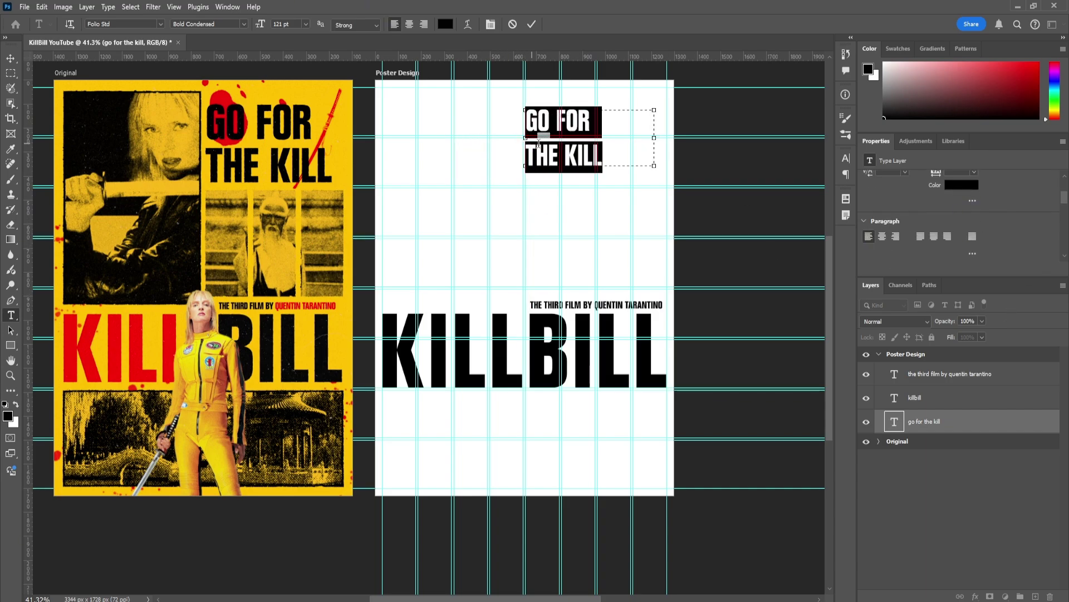
left_click_drag(655, 138, 667, 138)
- Set the font size of GO FOR THE KILL to 200 pt and extend its text box downward to fit both lines
scroll(971, 217, "up", 3)
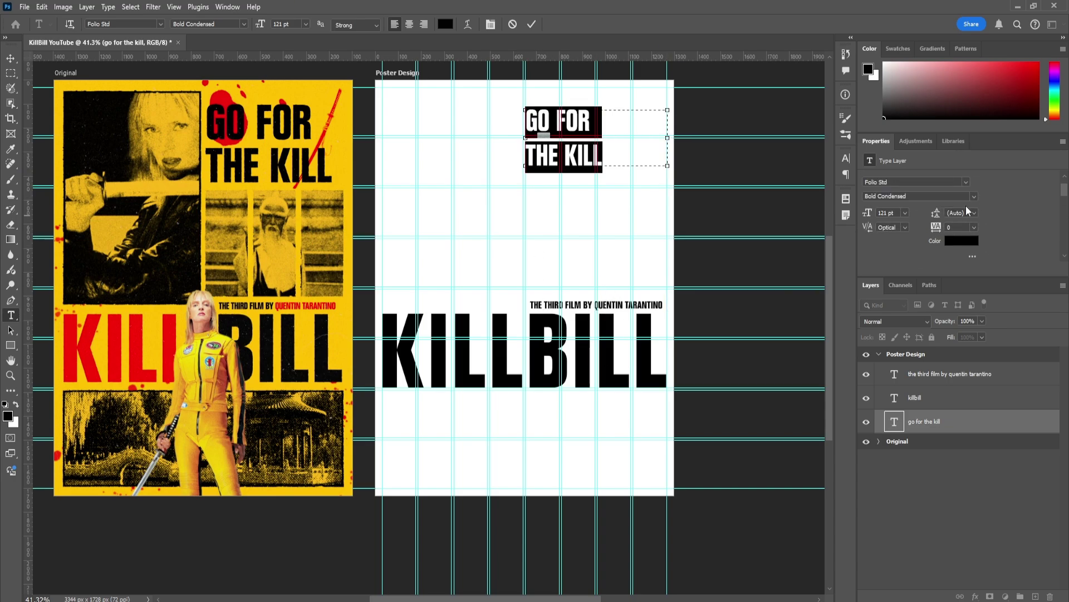
scroll(967, 211, "up", 1)
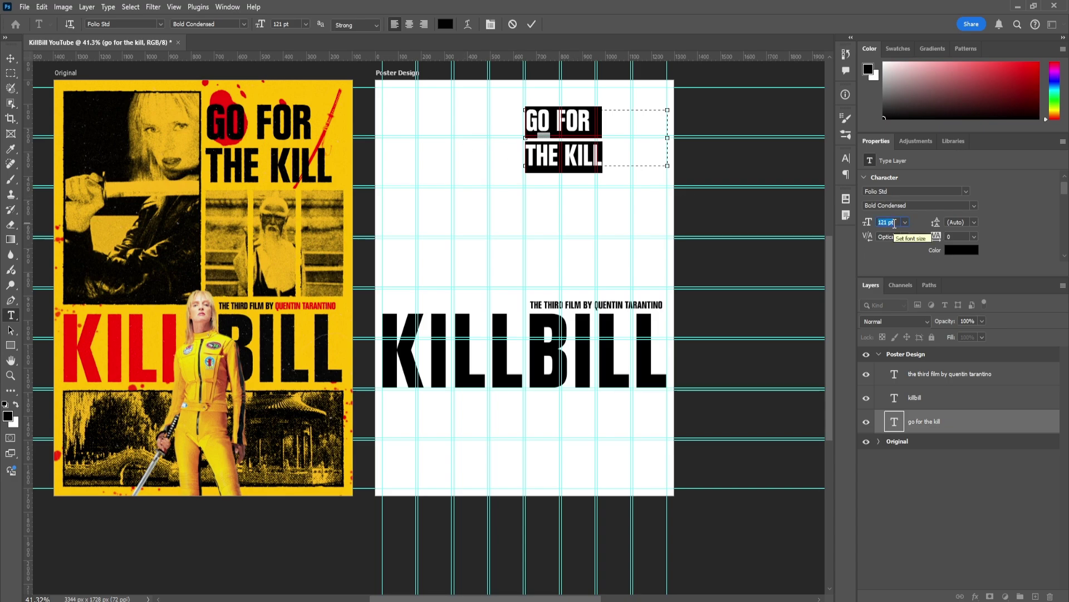
type("200")
key("Return")
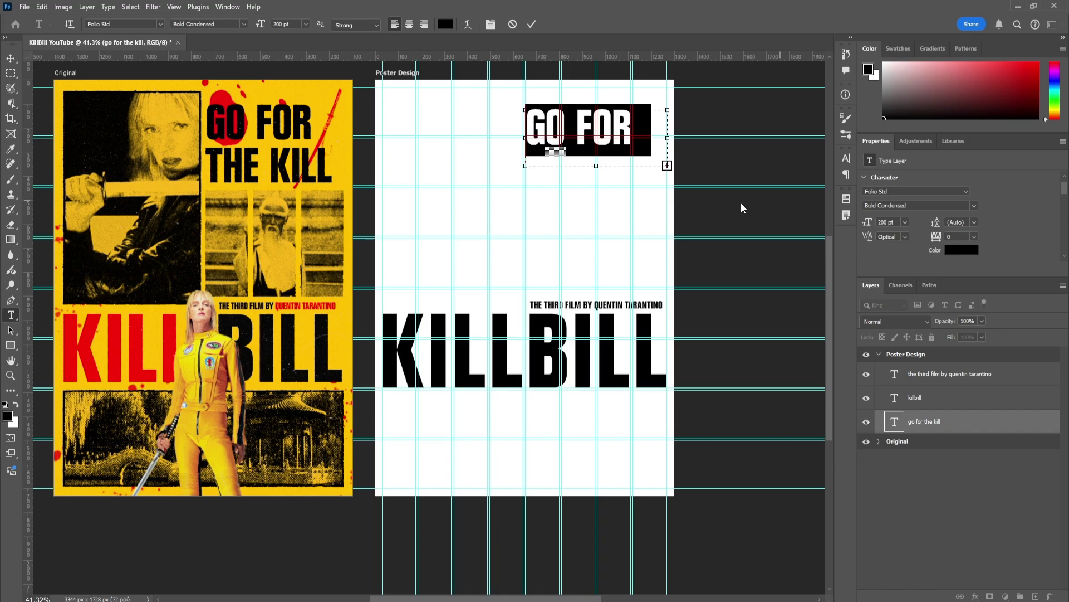
left_click_drag(596, 166, 596, 210)
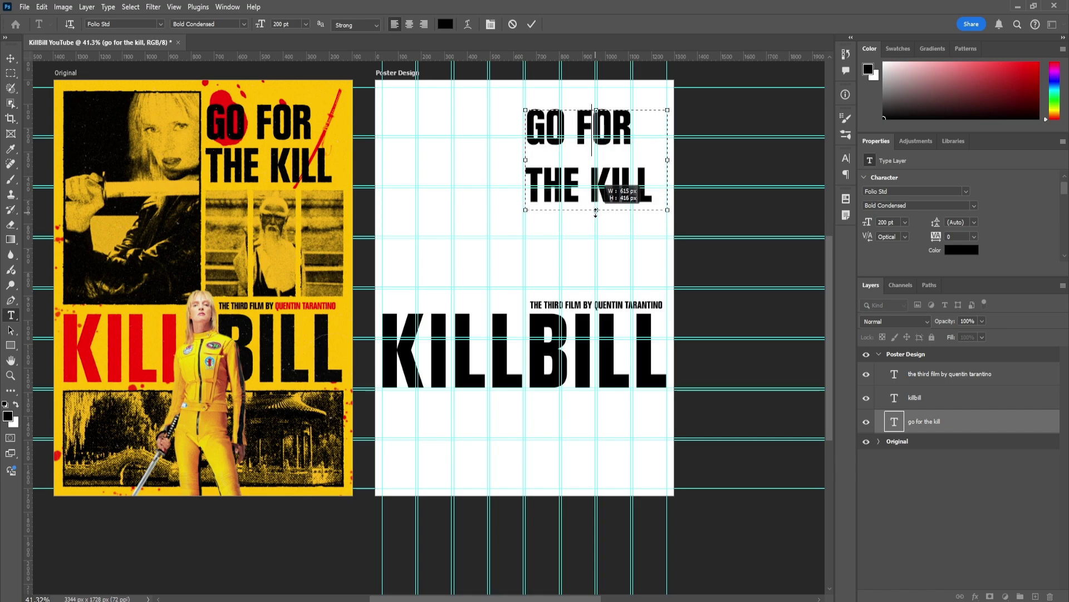
- Set the leading of GO FOR THE KILL to 175 pt, raise it to 180 pt, and commit the text
double_click(629, 174)
key("ctrl+a")
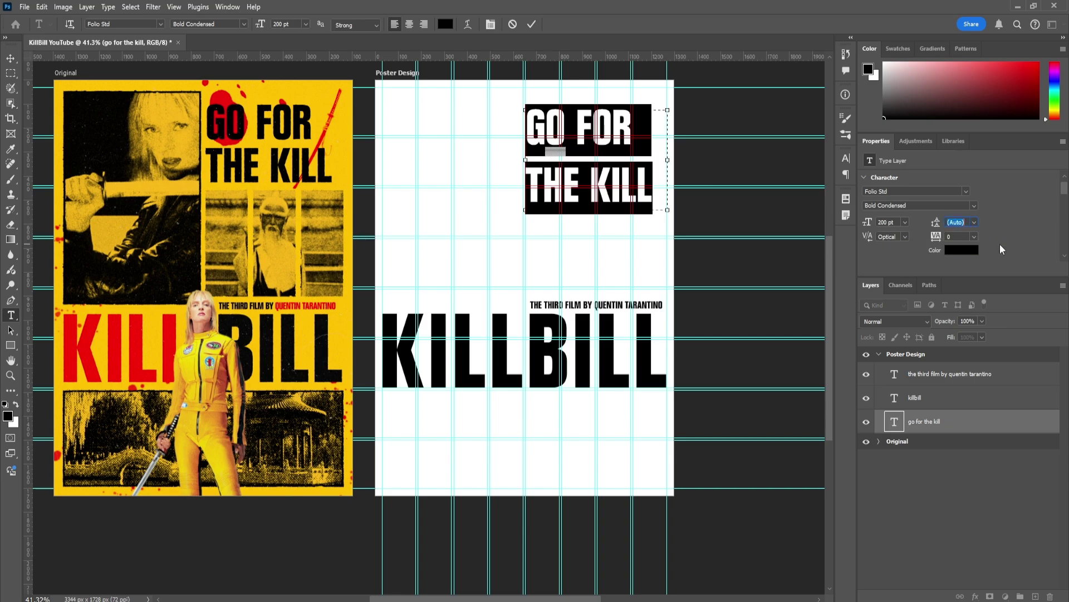
type("175")
key("Return")
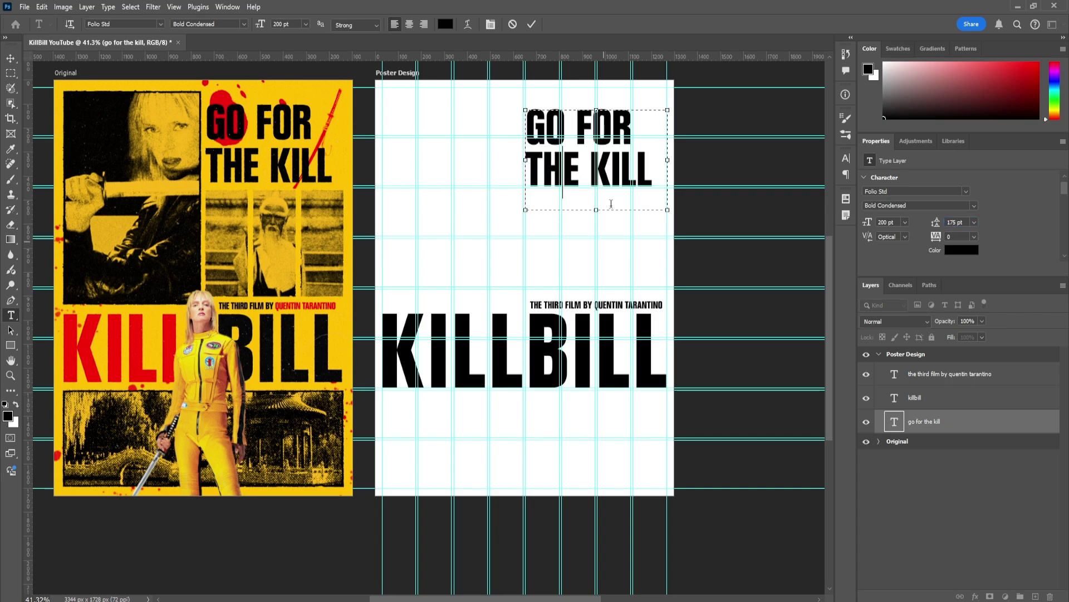
key("ctrl+a")
key("Up")
key("Up")
key("Up")
key("Up")
key("Up")
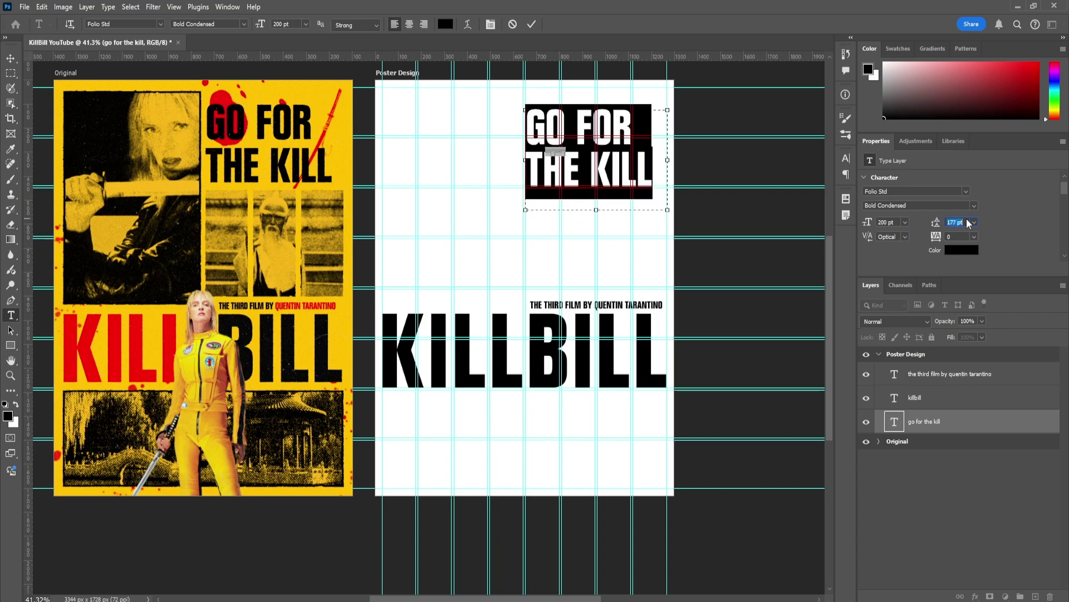
left_click(603, 171)
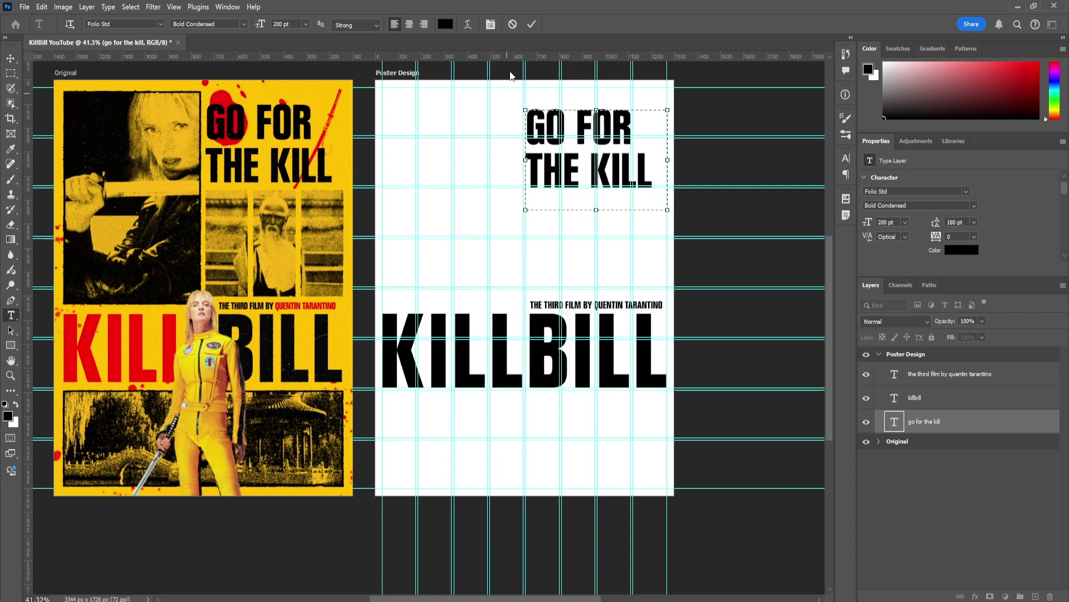
left_click(531, 24)
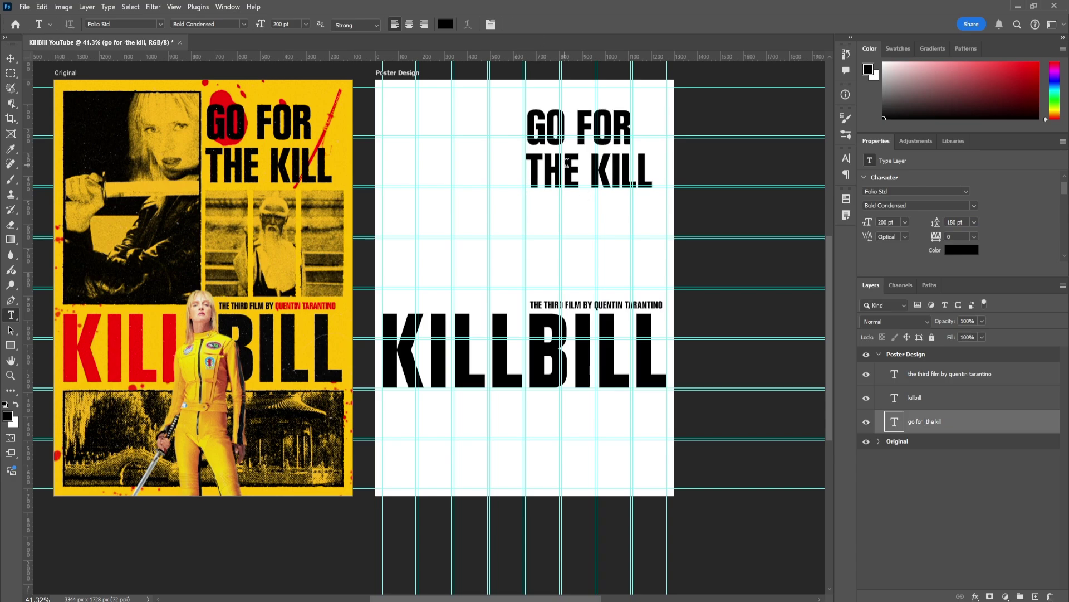
left_click(11, 58)
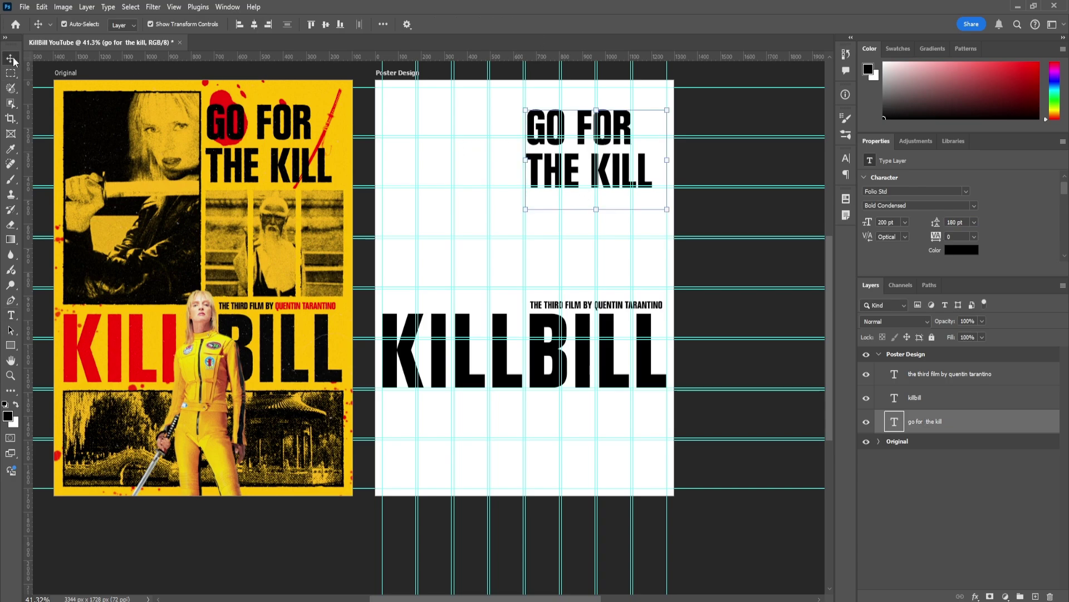
- Add a solid colour fill layer to the Poster Design artboard using the yellow ffc700 sampled from the original poster's background
key("ctrl+semicolon")
left_click(744, 193)
left_click(606, 178)
left_click(595, 188)
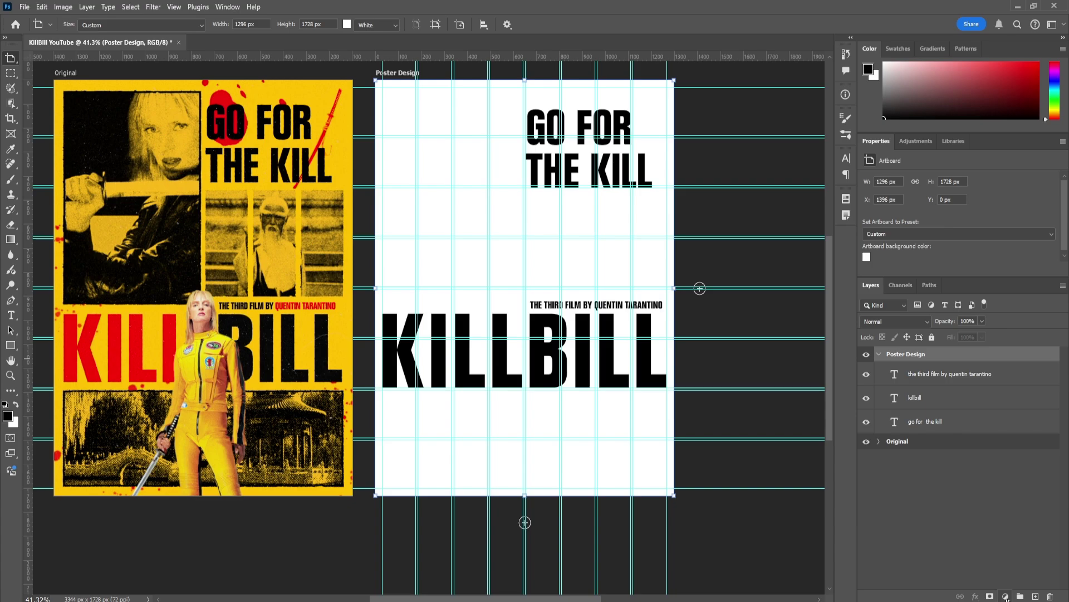
left_click(1006, 596)
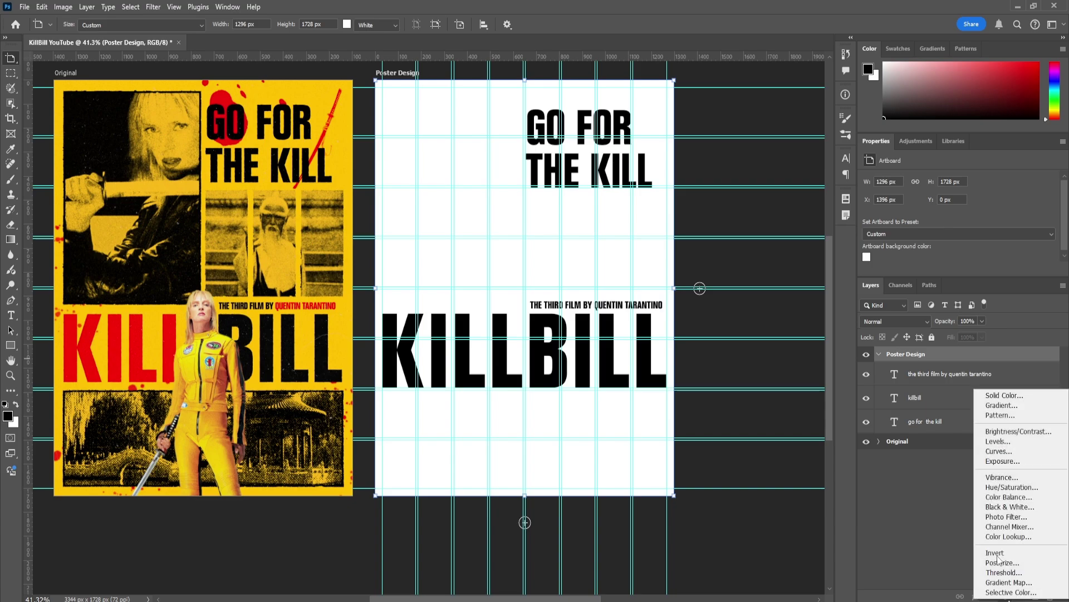
left_click(996, 396)
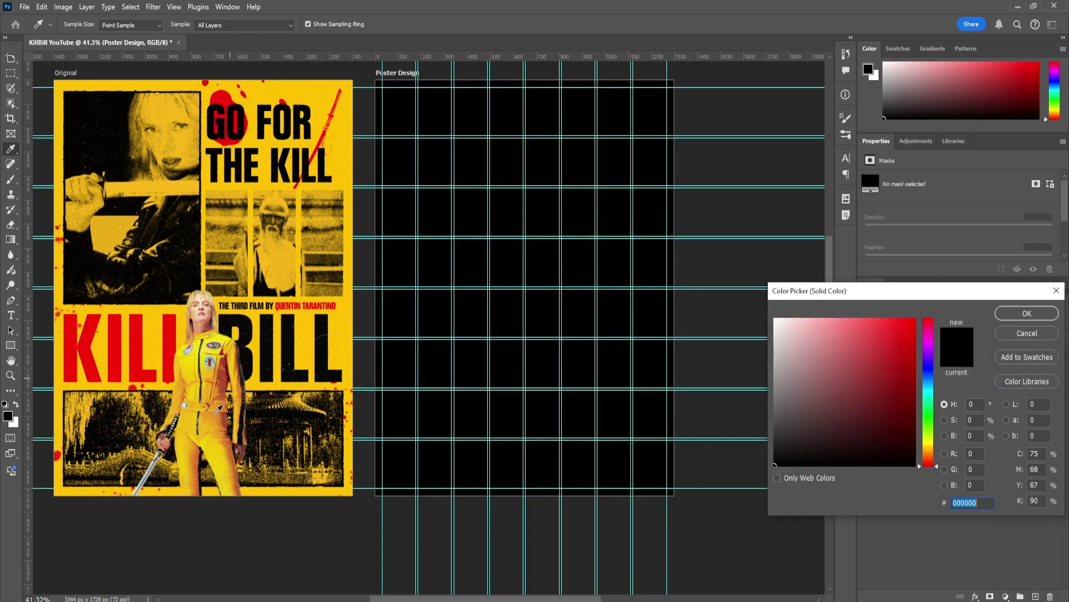
left_click(221, 461)
left_click(211, 431)
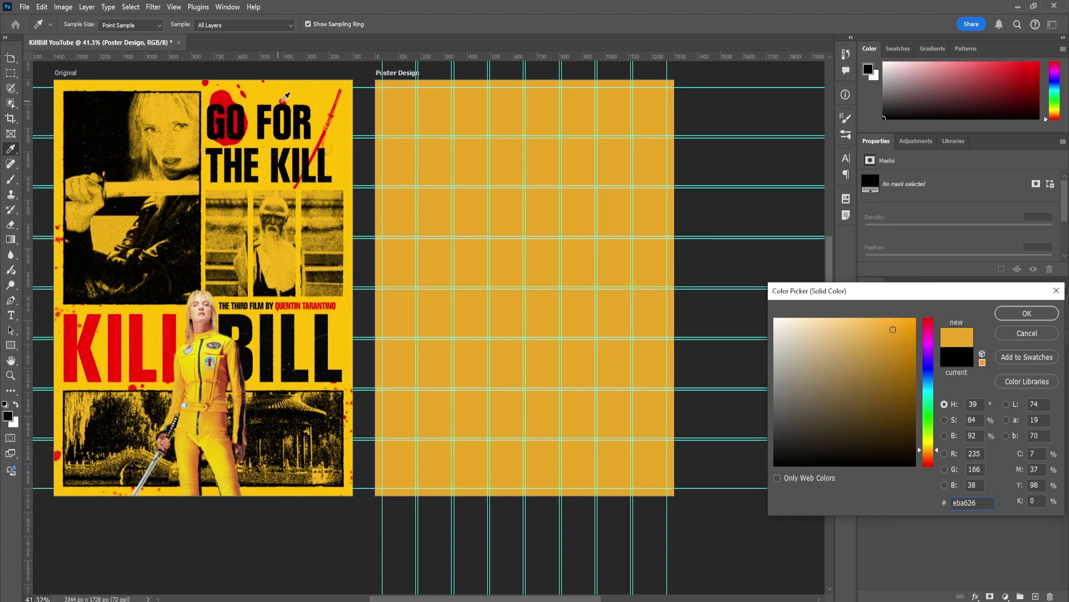
left_click(281, 90)
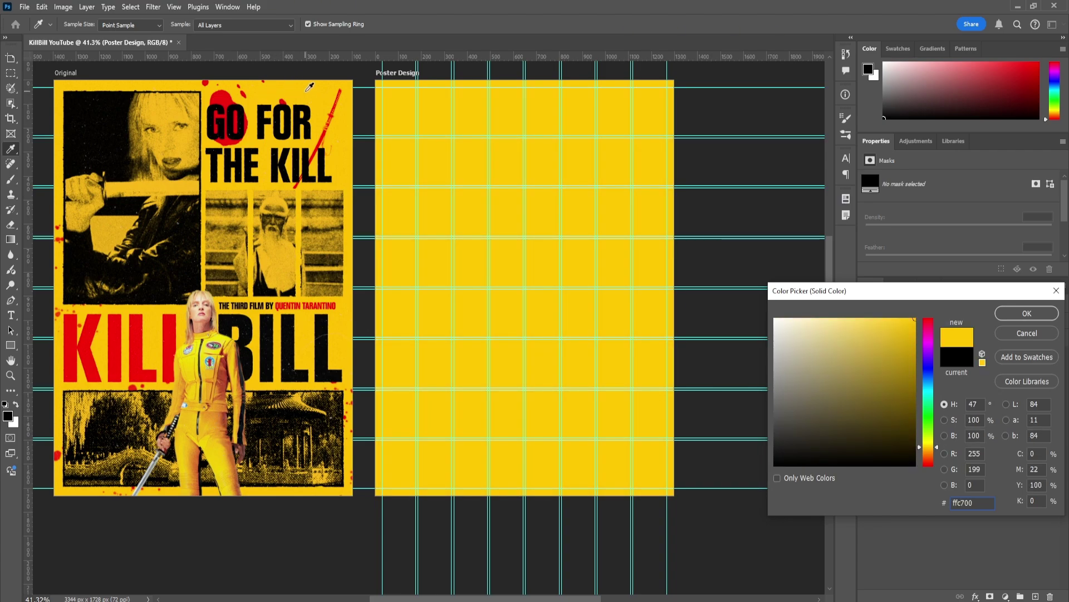
left_click(1027, 313)
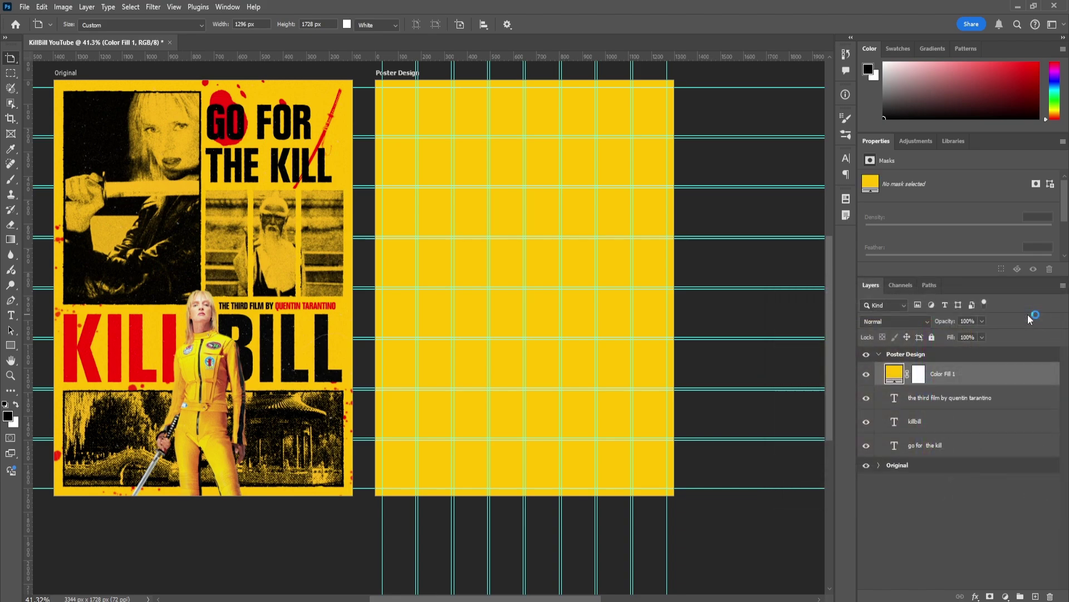
- Move the yellow fill layer below all text layers in the Poster Design artboard and lock it
left_click_drag(972, 375, 950, 454)
key("v")
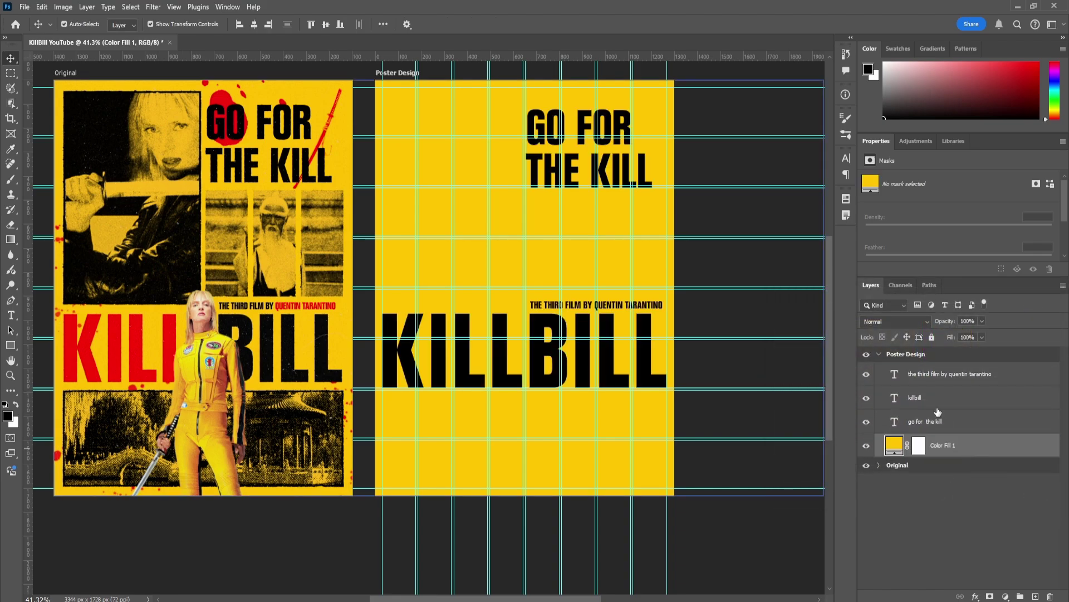
left_click(932, 337)
left_click(593, 189)
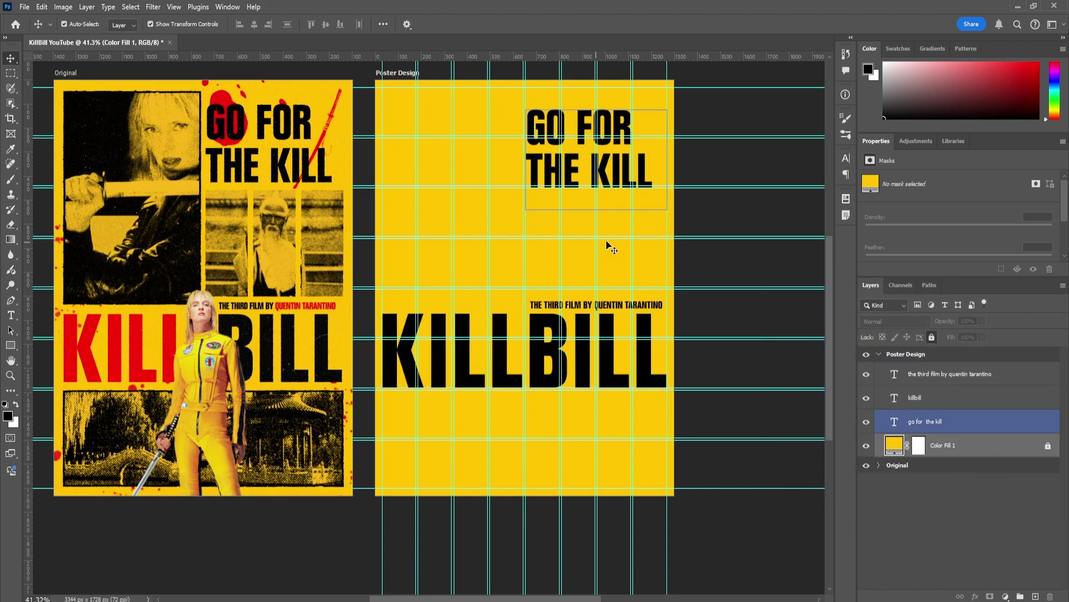
- Nudge the GO FOR THE KILL text slightly upward on the poster
left_click(589, 334)
left_click(580, 252)
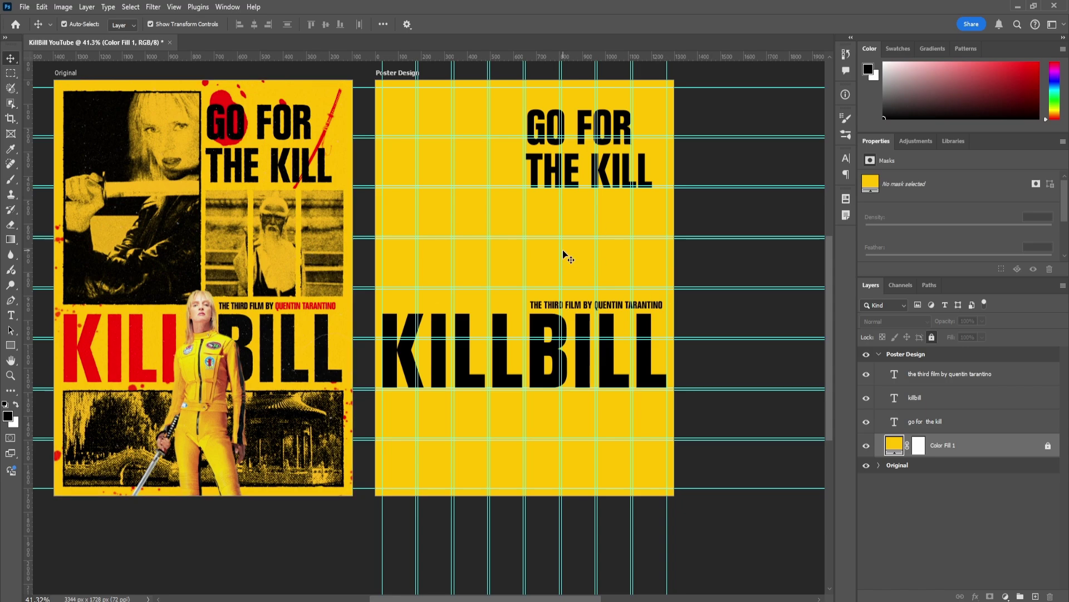
left_click(574, 170)
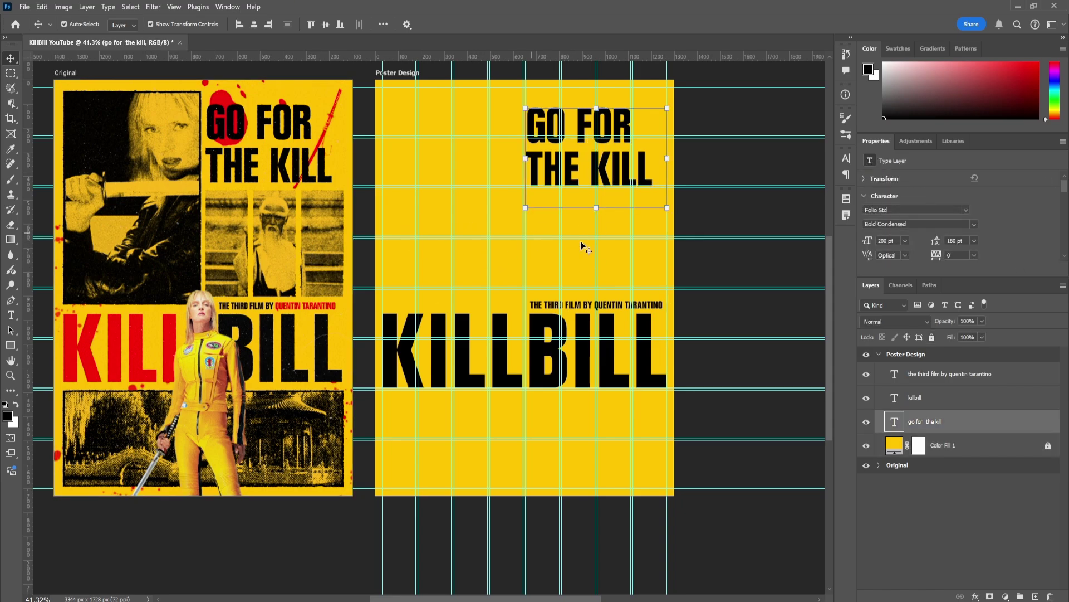
left_click(579, 305)
- Draw a rectangle about 613 by 829 px along the guides beside GO FOR THE KILL and give it a black stroke
left_click(11, 344)
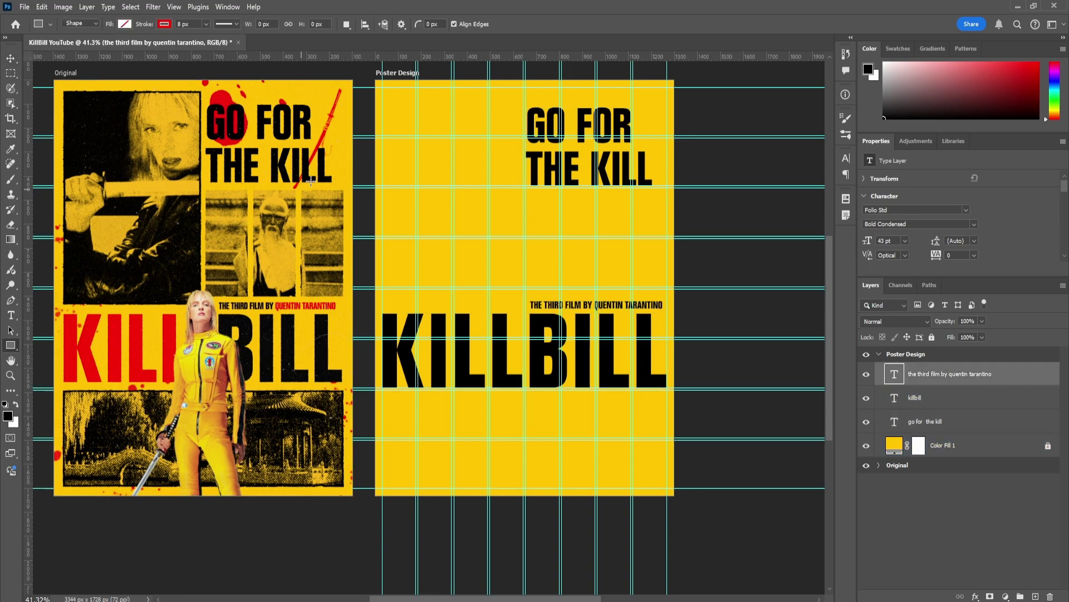
left_click_drag(382, 87, 523, 286)
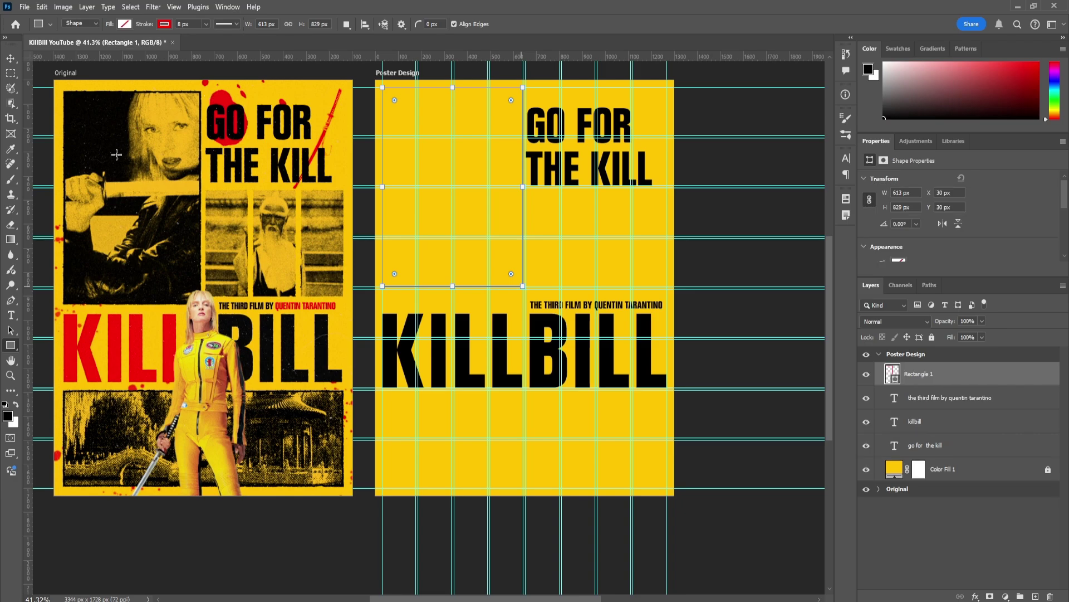
scroll(904, 243, "down", 1)
left_click(900, 242)
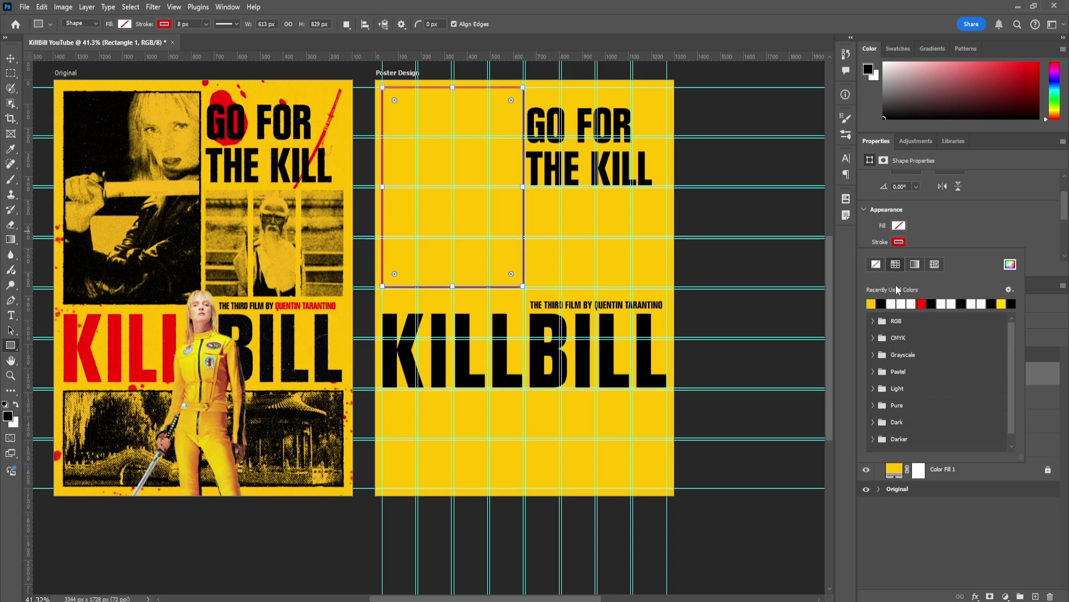
left_click(872, 304)
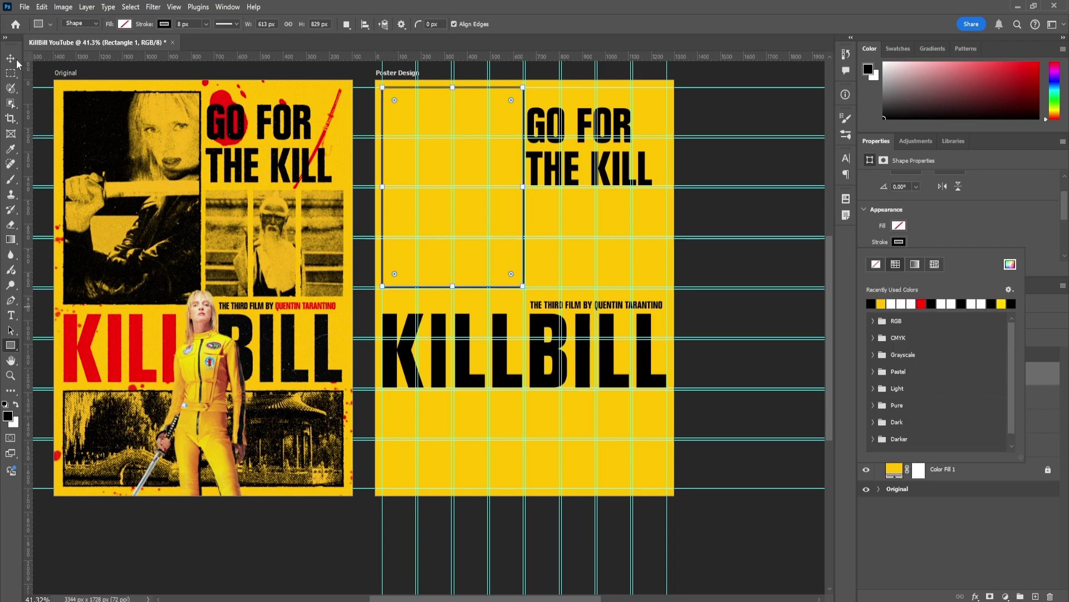
- Duplicate the stroked rectangle and reshape the copy into a frame about 1224 by 400 px along the guides beneath KILLBILL
left_click(11, 58)
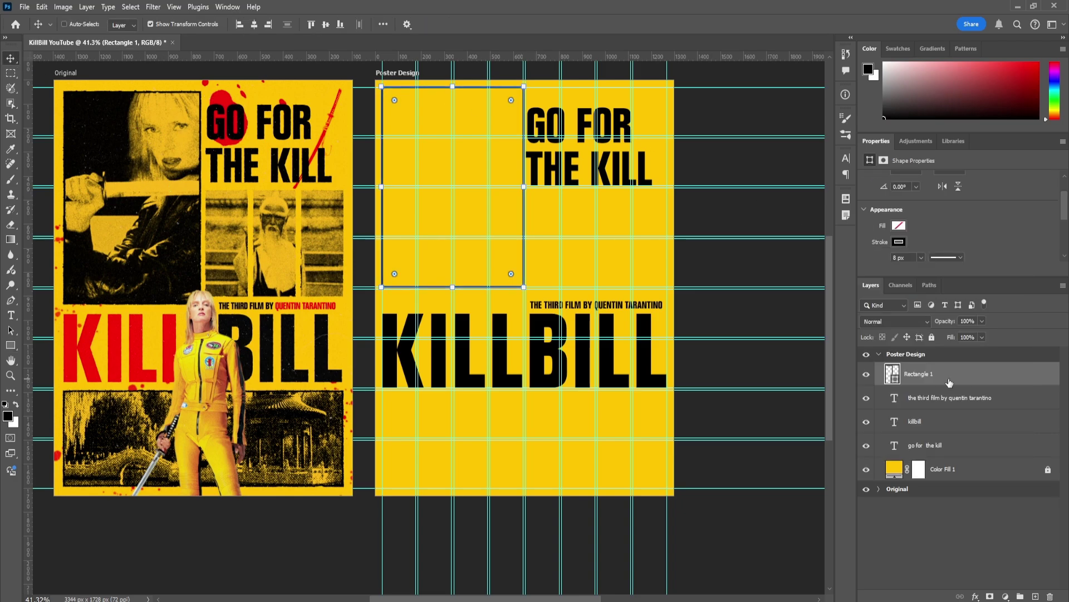
key("ctrl+j")
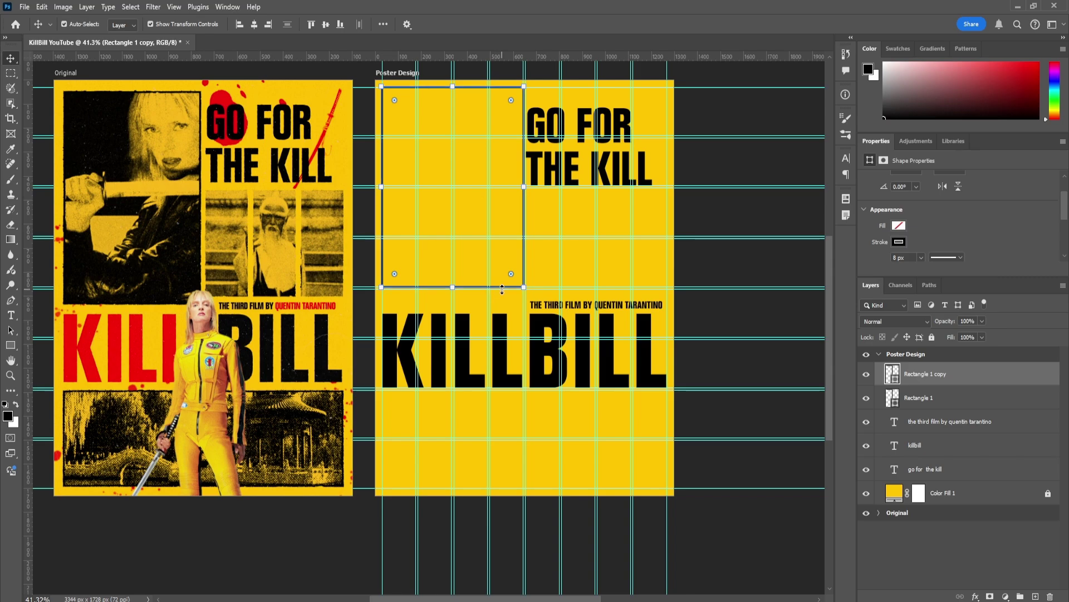
left_click_drag(504, 286, 475, 486)
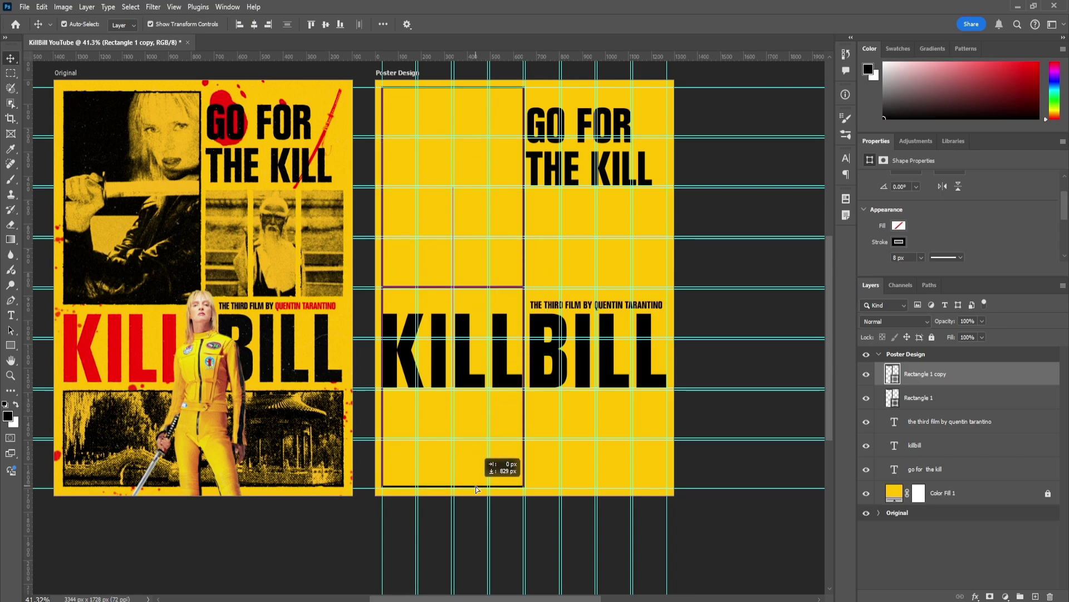
left_click_drag(524, 385, 666, 385)
left_click_drag(522, 287, 523, 389)
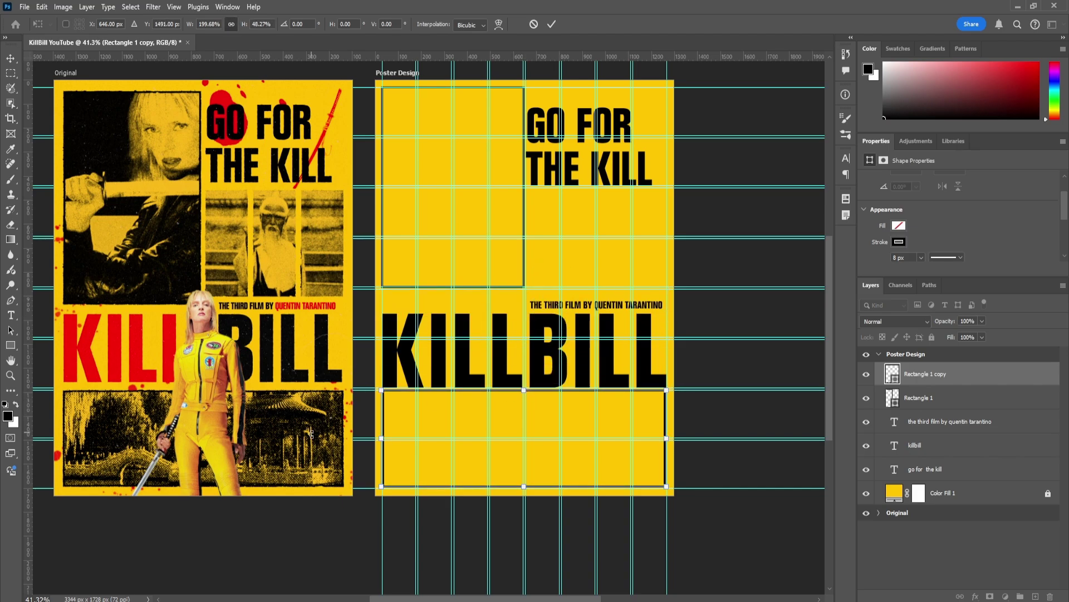
key("Return")
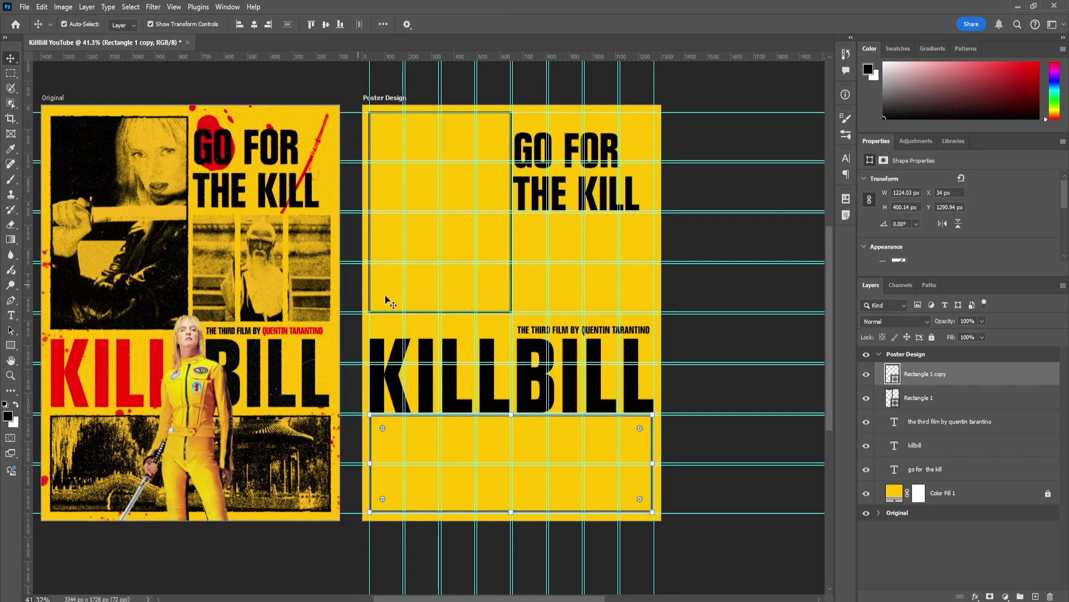
- Duplicate the wide frame beneath KILLBILL and move the copy up to the guide row directly below GO FOR THE KILL
key("ctrl+j")
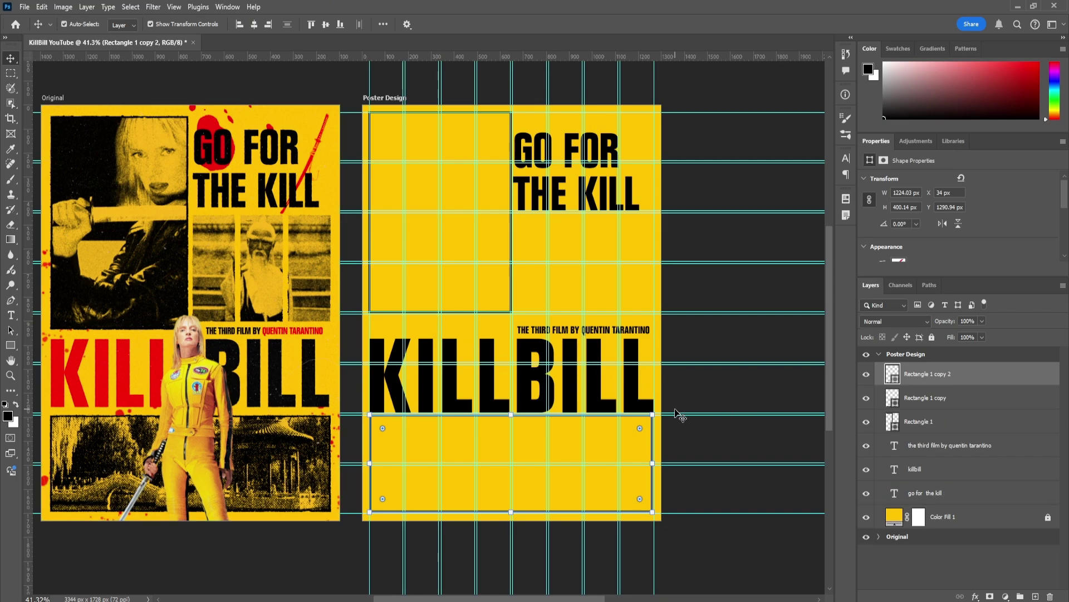
key("ctrl+t")
left_click_drag(564, 423, 566, 217)
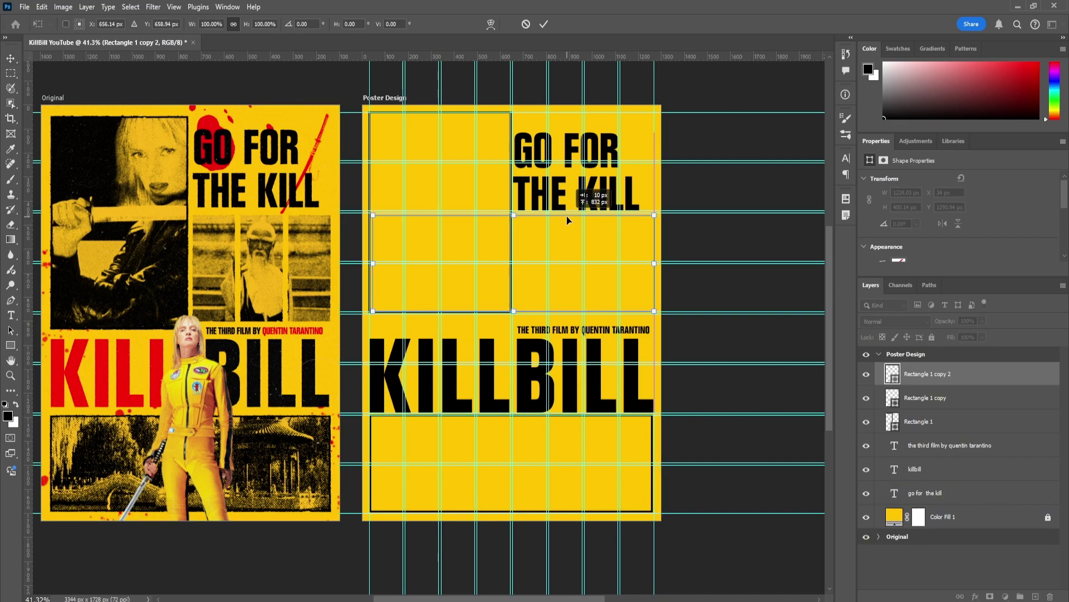
left_click(545, 25)
- Remove the stroke from the copied rectangle below GO FOR THE KILL and fill it with black
scroll(923, 236, "down", 1)
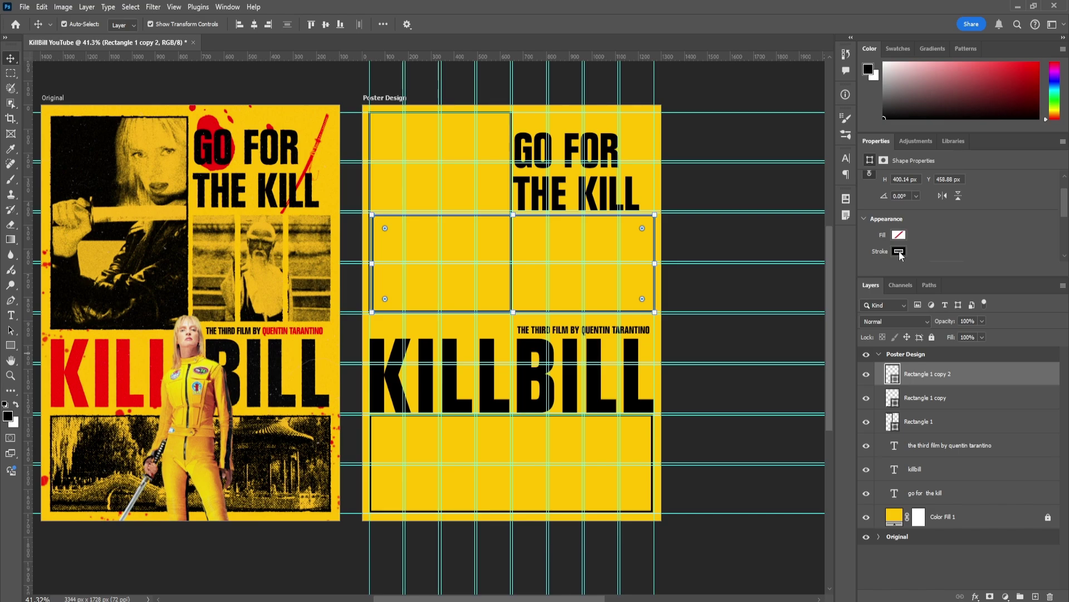
left_click(899, 251)
left_click(875, 273)
left_click(903, 235)
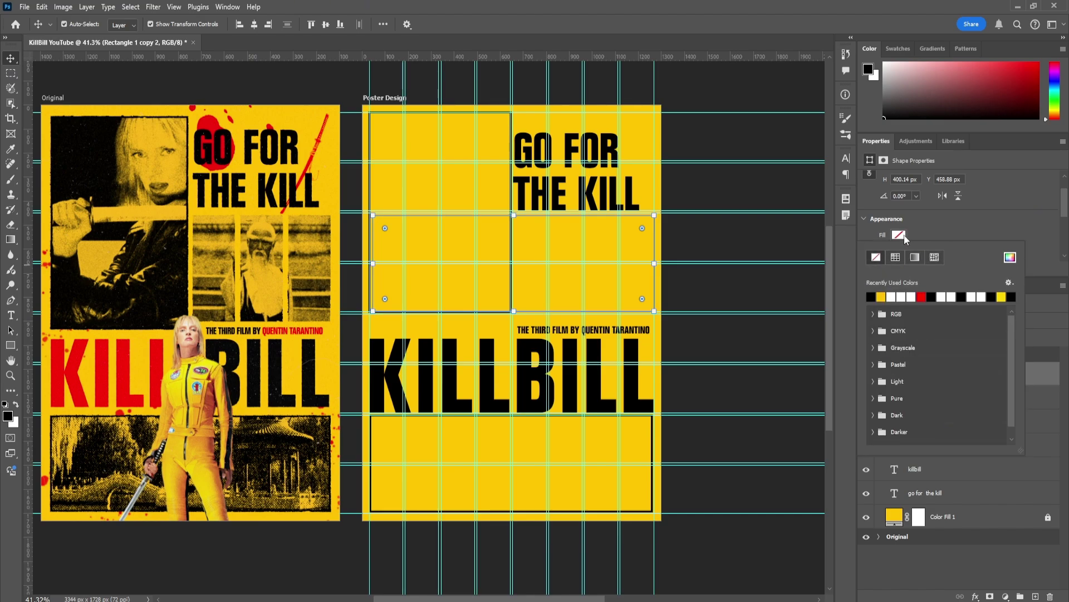
left_click(874, 296)
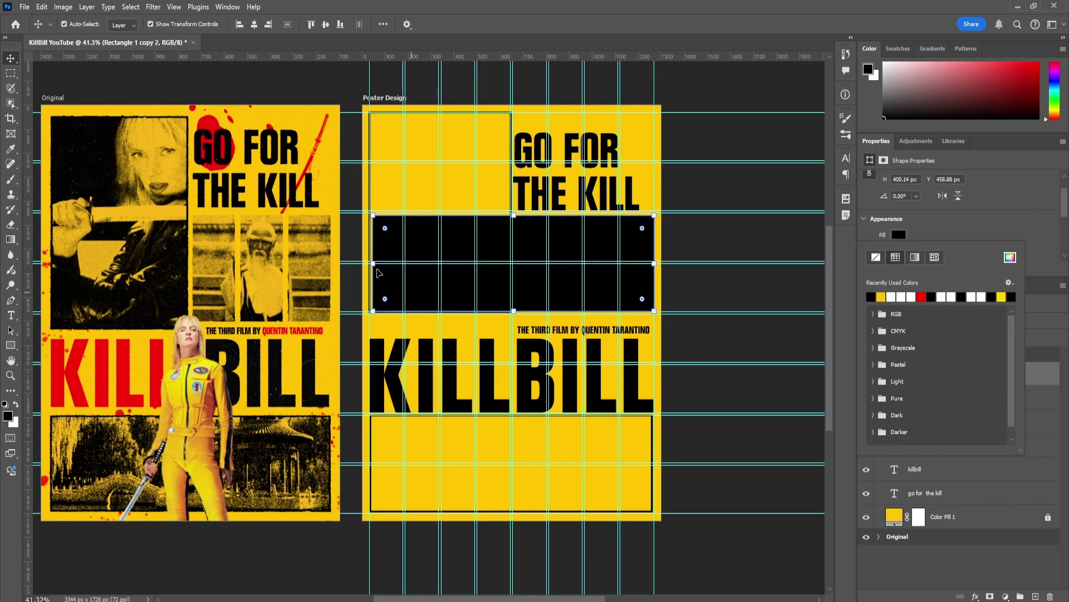
- Reshape the black rectangle into an upright panel about 415 px high, aligned to the right margin guide below THE KILL
key("ctrl+t")
left_click_drag(373, 263, 602, 270)
left_click_drag(628, 211, 629, 207)
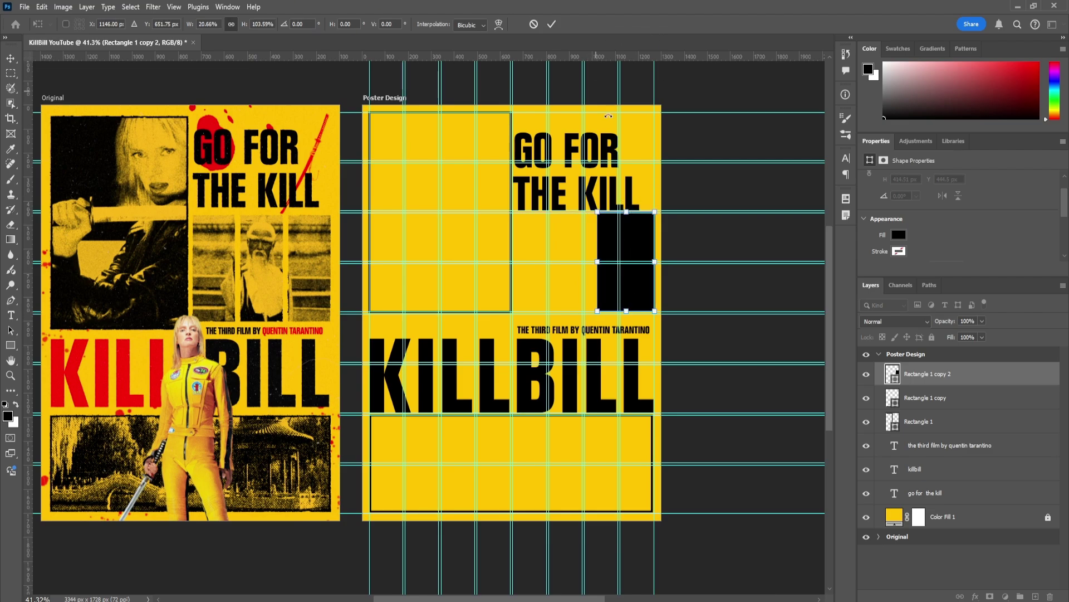
left_click_drag(597, 262, 606, 262)
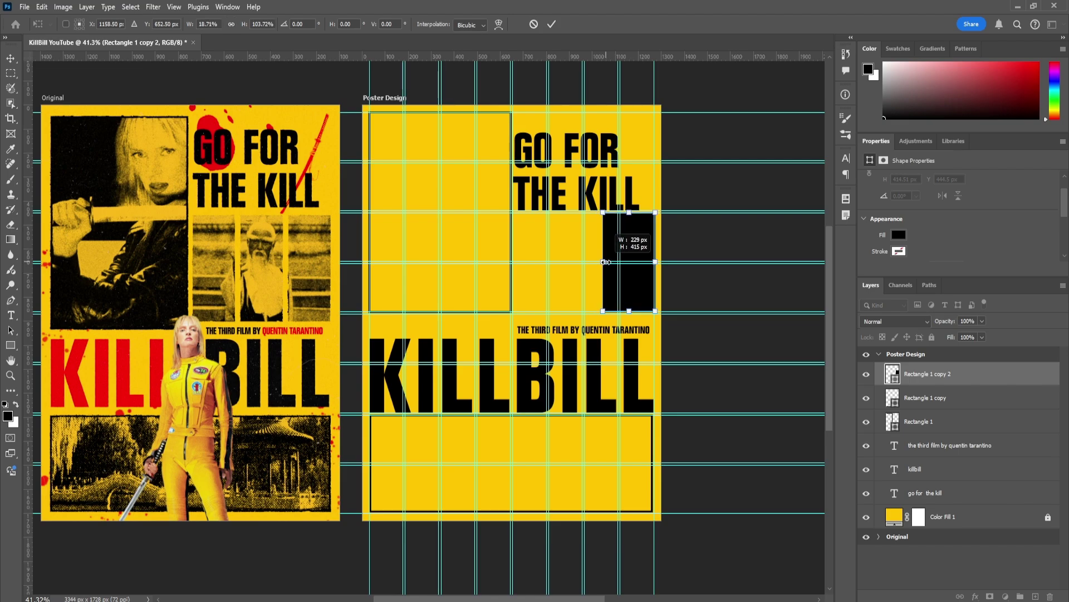
left_click(551, 24)
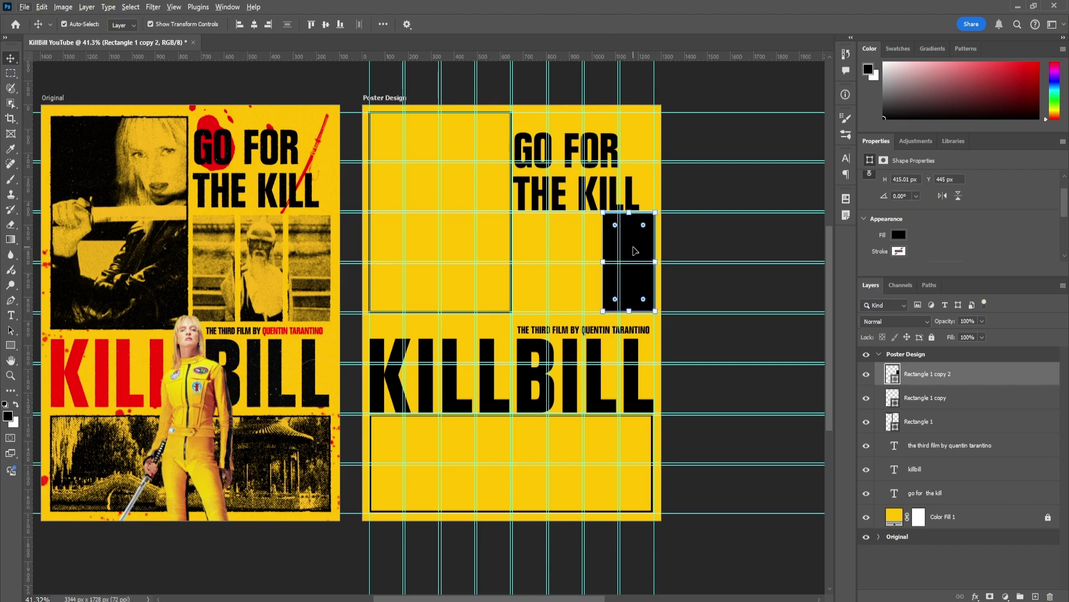
- Duplicate the black panel twice, fit the three narrow panels side by side with even gaps below THE KILL, and hide the guides
left_click_drag(638, 250, 513, 262)
left_click(569, 248, "shift")
left_click(638, 247, "shift")
left_click(552, 24)
left_click(736, 247)
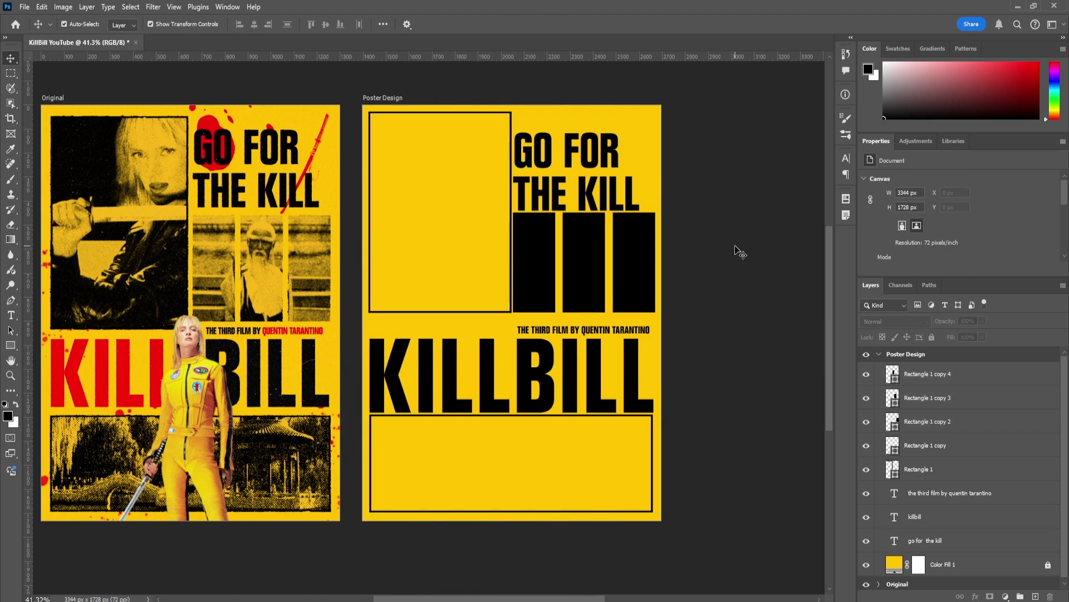
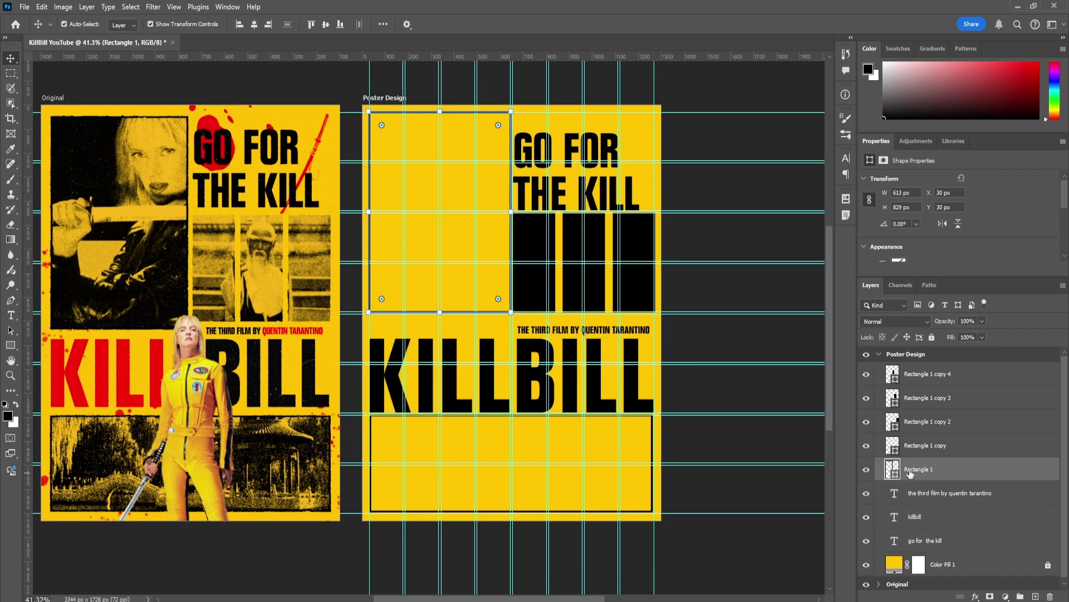
- Put the tall frame rectangle beside GO FOR THE KILL in its own group named Left Top Rectangle
left_click(1021, 597)
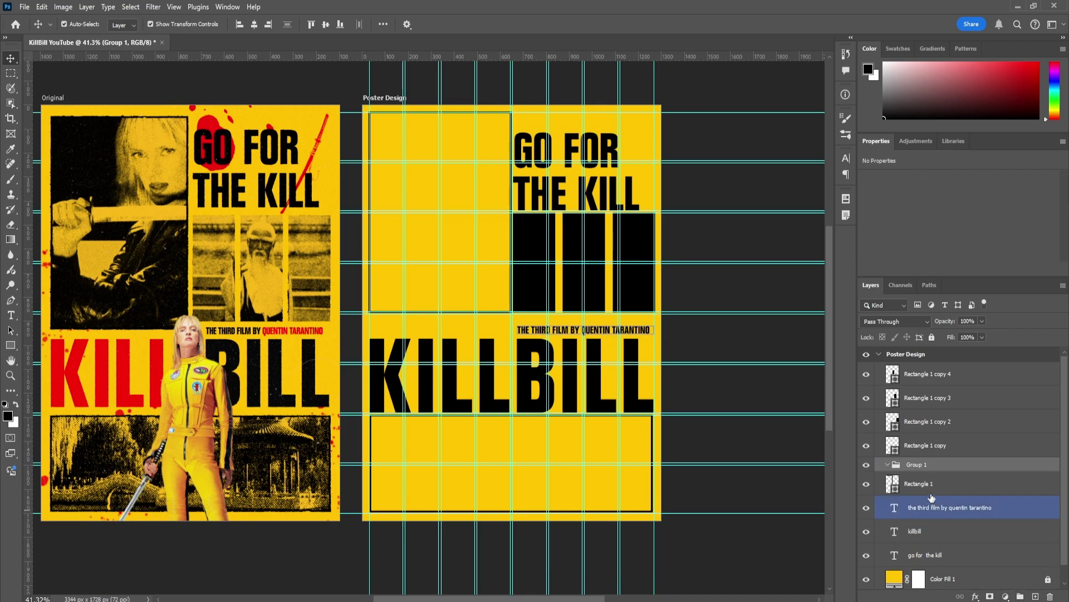
double_click(916, 466)
type("Li")
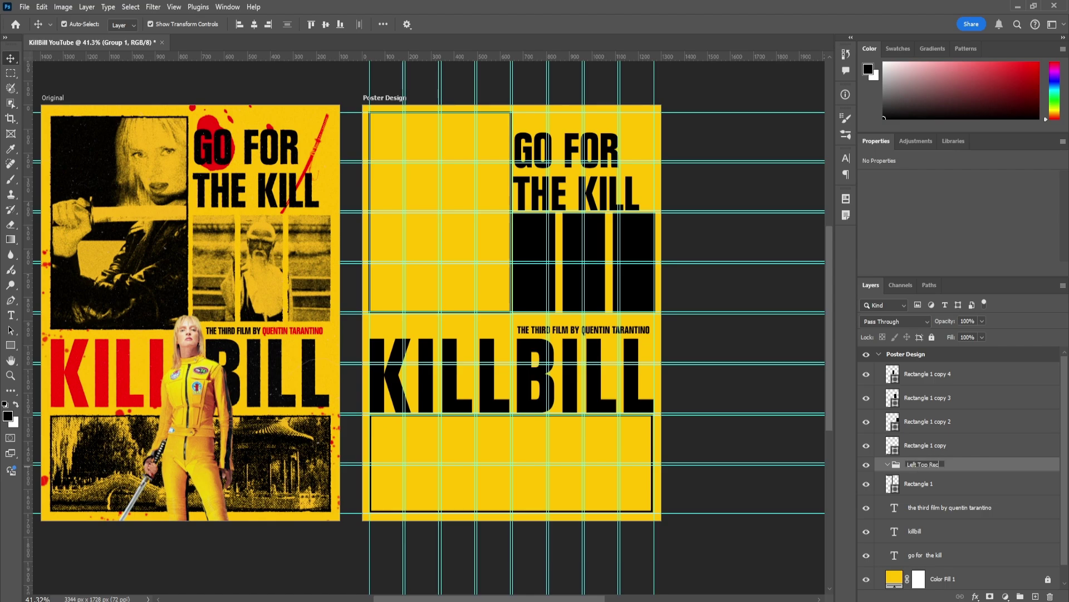
type("ft Top Rectangle")
key("Return")
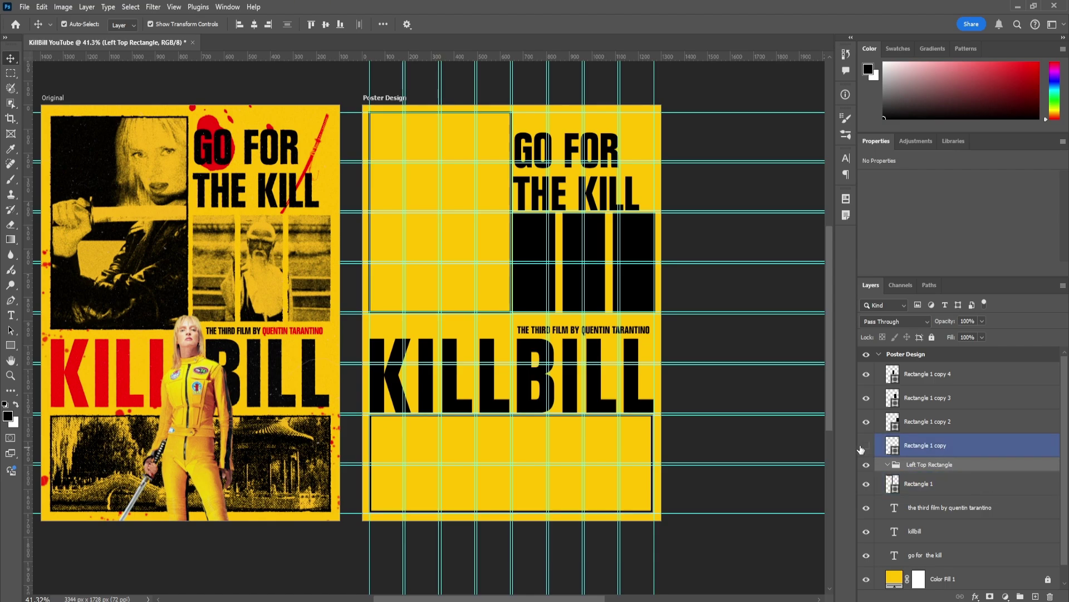
- Put the wide frame rectangle beneath KILLBILL in a group named Bottom Rectangle, and collapse both rectangle groups
left_click(891, 449)
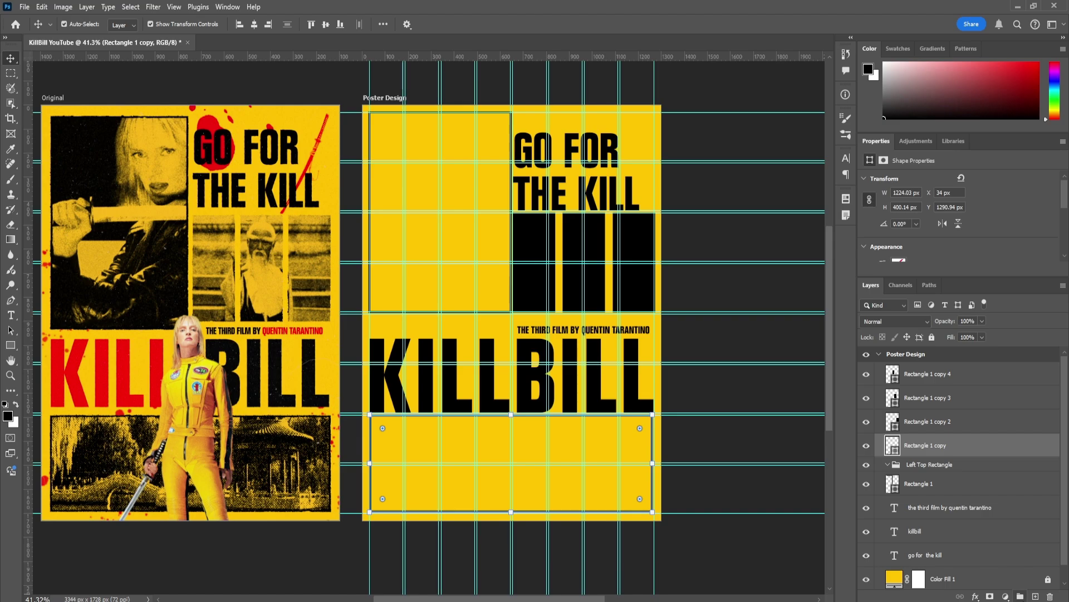
key("ctrl+g")
double_click(916, 440)
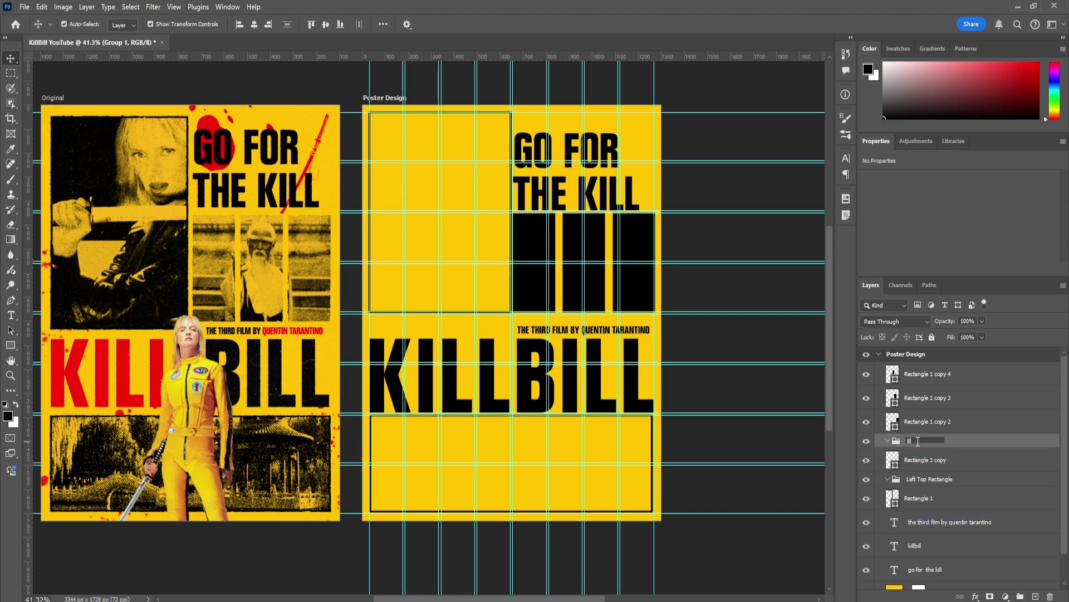
type("Bottom Rectangle")
key("Return")
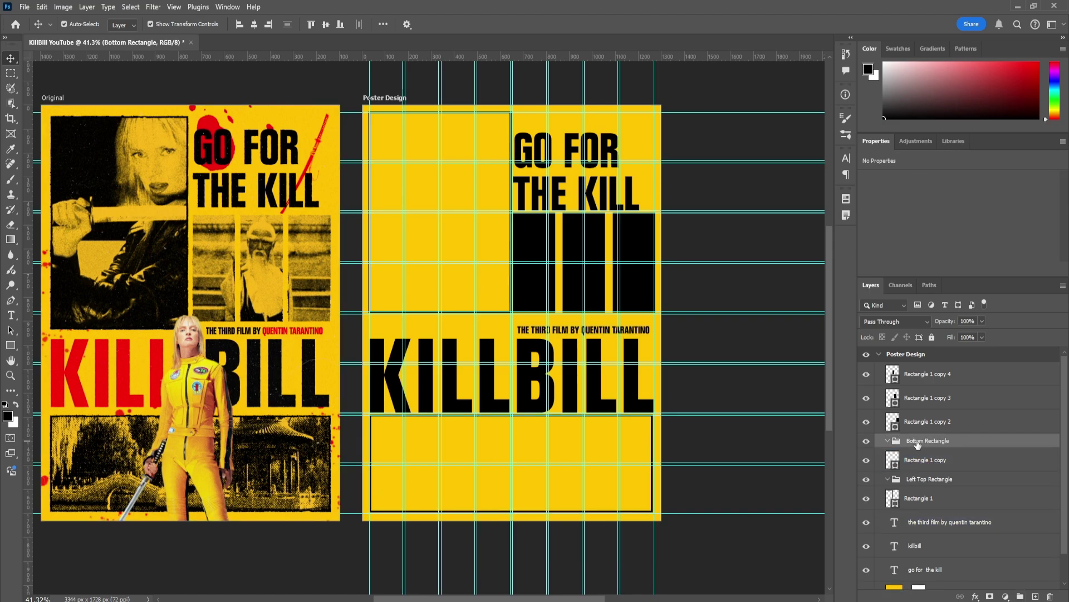
left_click(902, 431)
left_click_drag(913, 460, 941, 443)
- Group the three narrow black panel layers and name the group Triple Rectangle
left_click(936, 421)
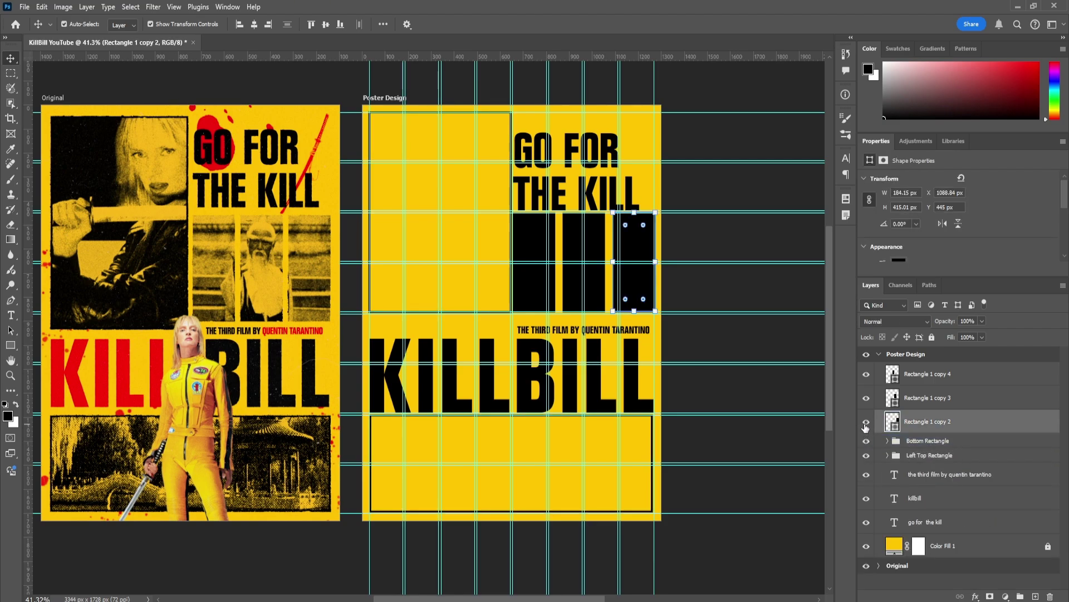
left_click(919, 373, "shift")
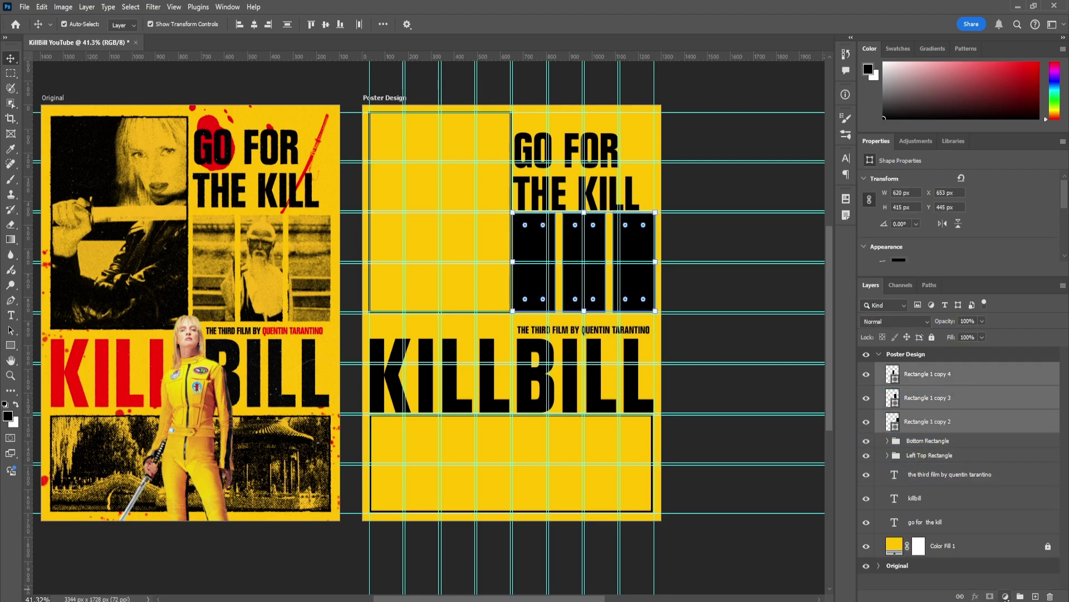
key("ctrl+g")
left_click_drag(919, 370, 918, 369)
double_click(918, 369)
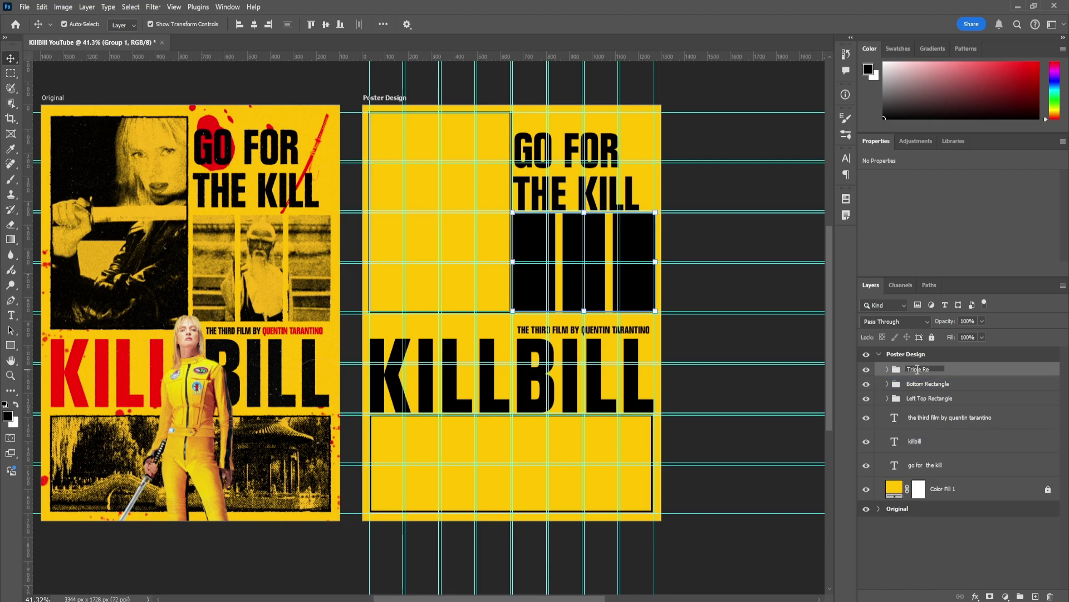
type("Triple Rectangle")
key("Return")
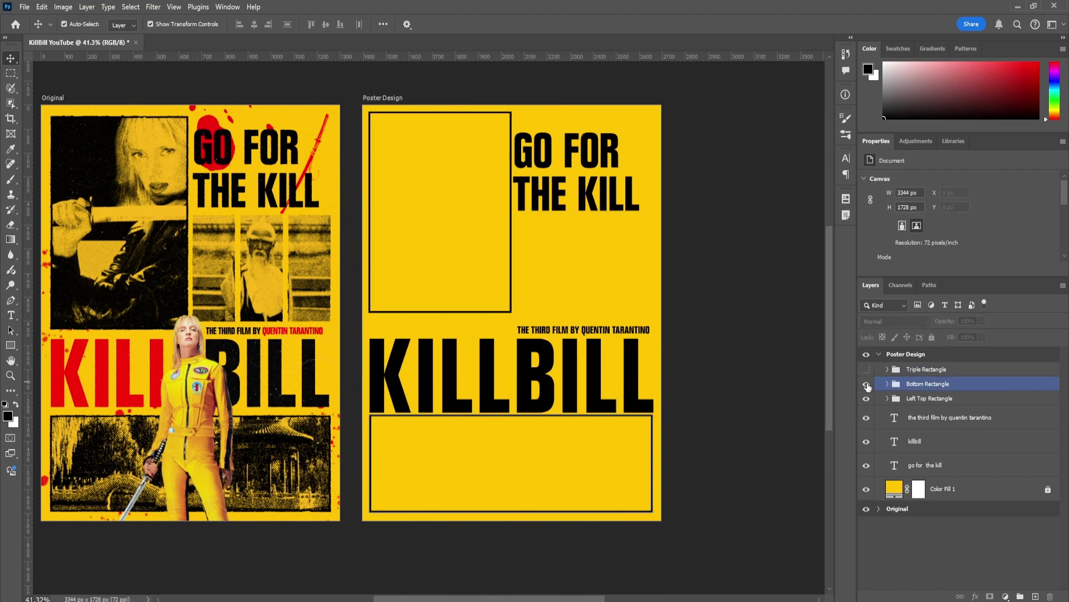
- Hide the Triple Rectangle and Bottom Rectangle groups, and position the sword photo at 49% opacity over the tall frame
left_click(866, 384)
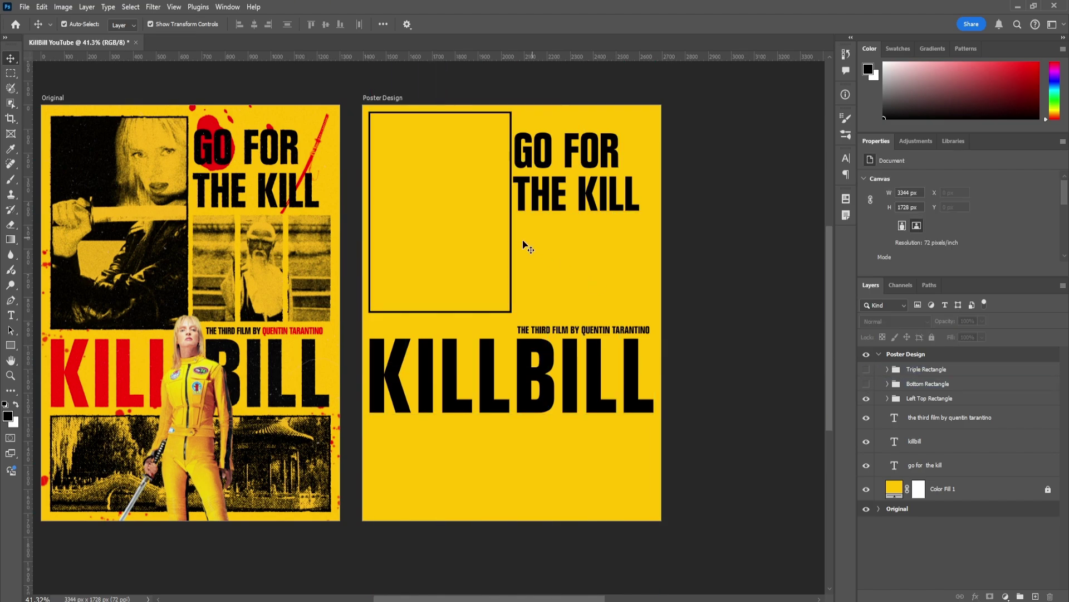
left_click(510, 260)
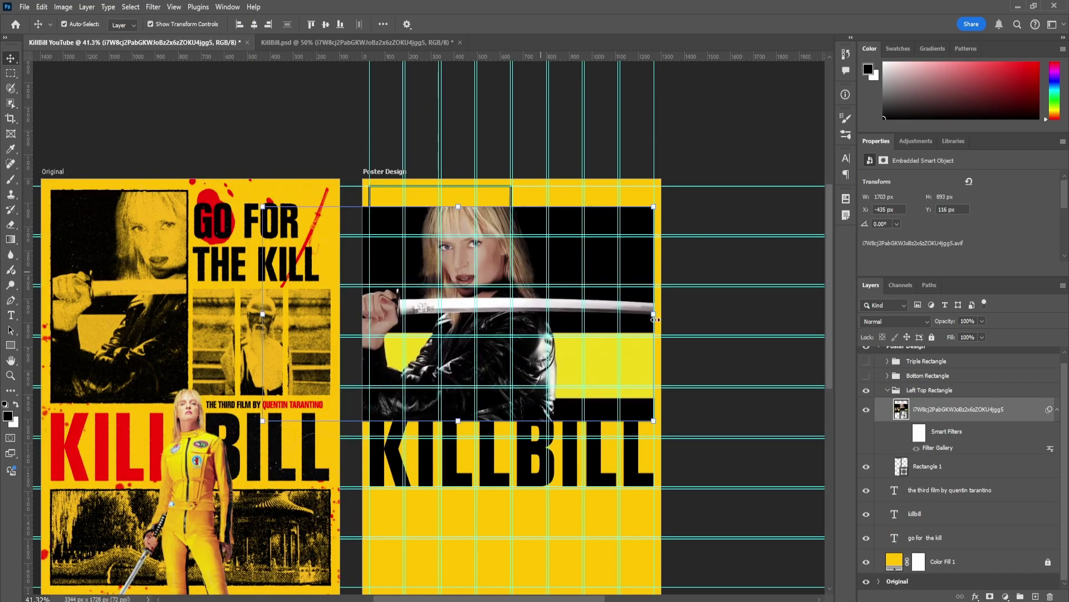
left_click(982, 322)
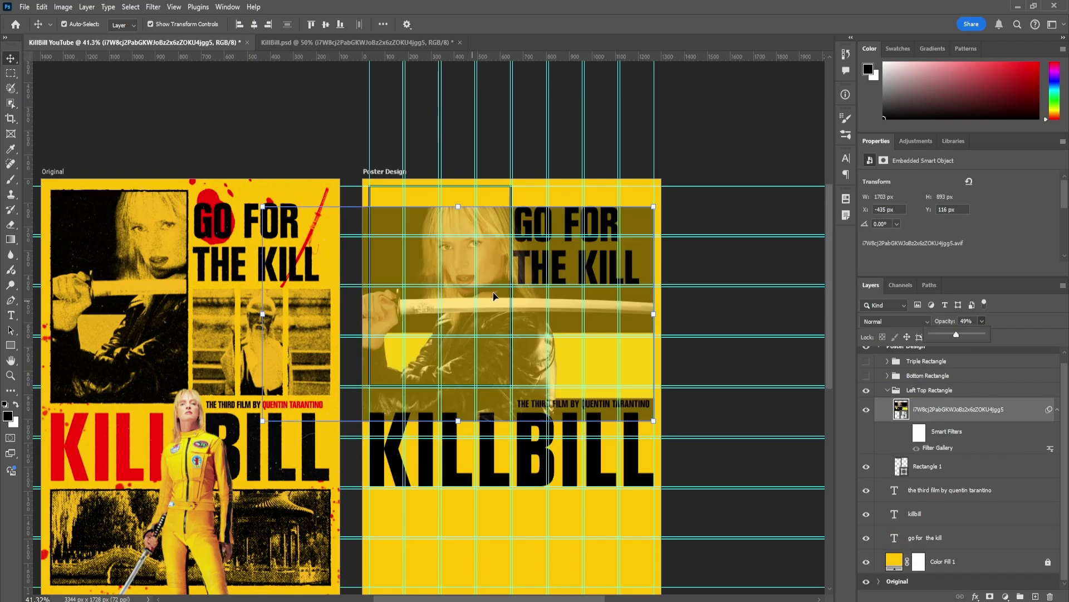
mouse_move(496, 276)
left_mouse_down()
mouse_move(500, 240)
mouse_move(493, 262)
left_mouse_up()
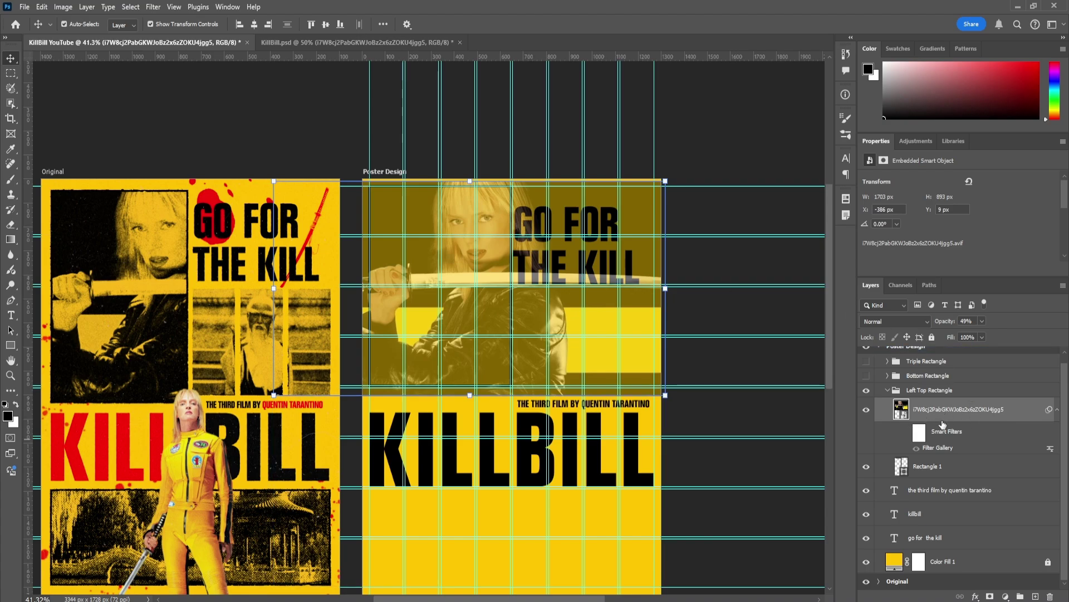
- Clip the sword photo to the tall frame rectangle and fill that rectangle with the poster's yellow
right_click(1014, 412)
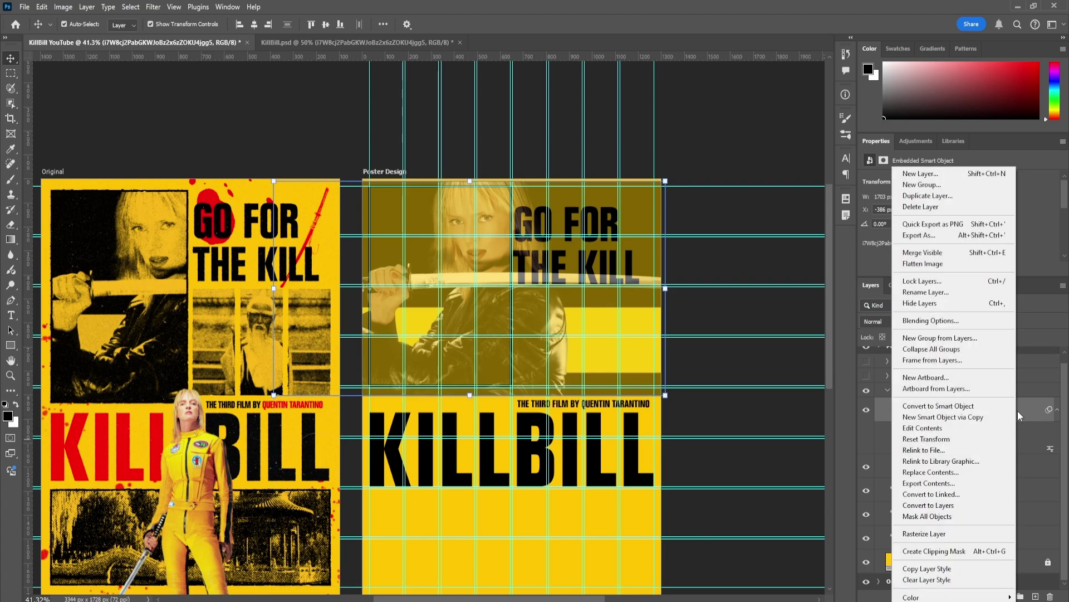
left_click(945, 551)
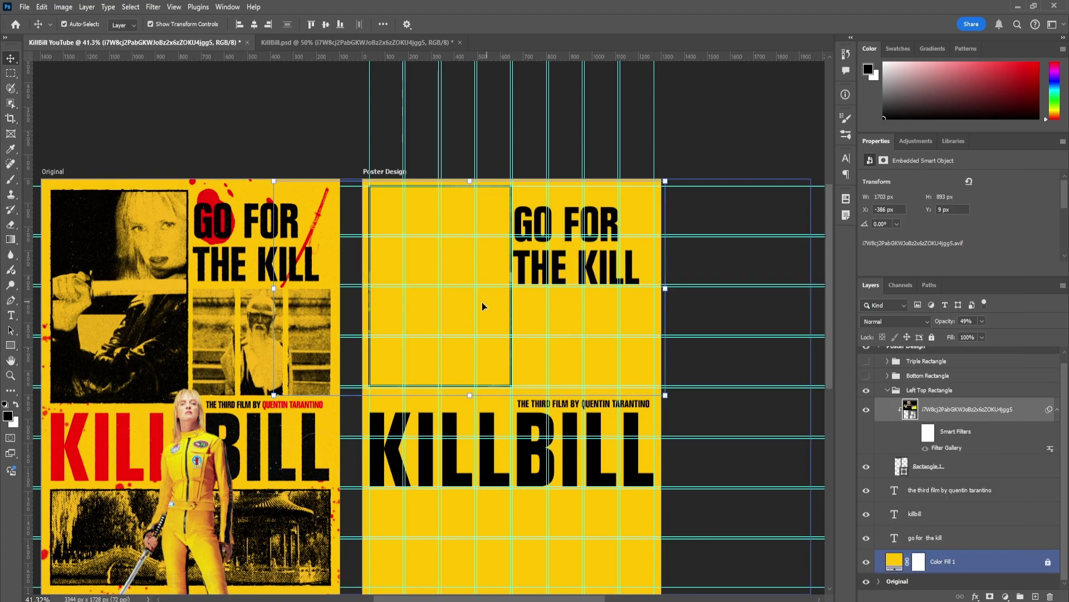
left_click(964, 466)
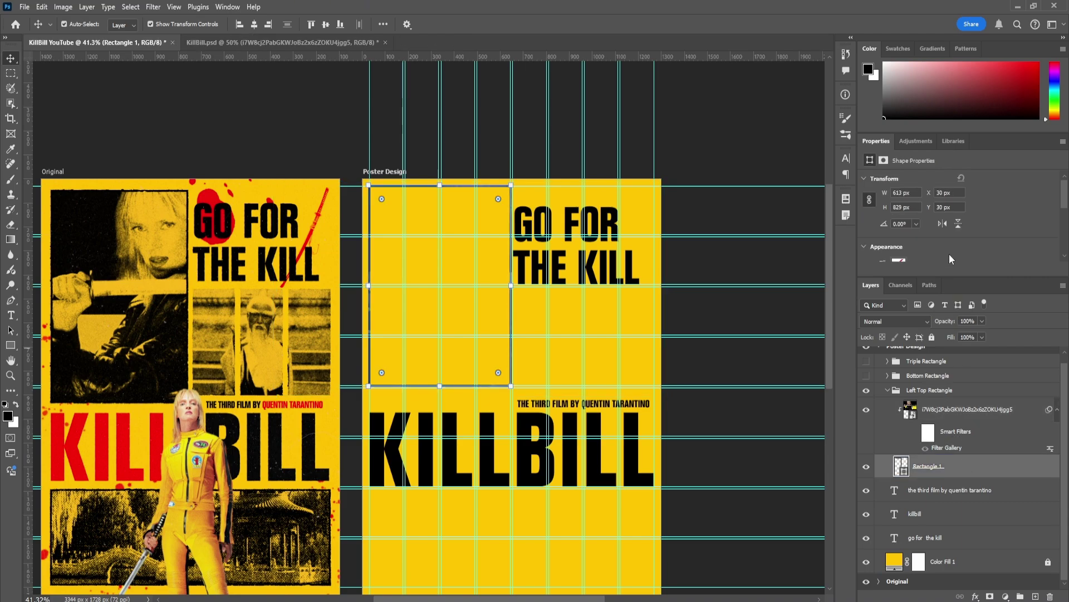
left_click(899, 235)
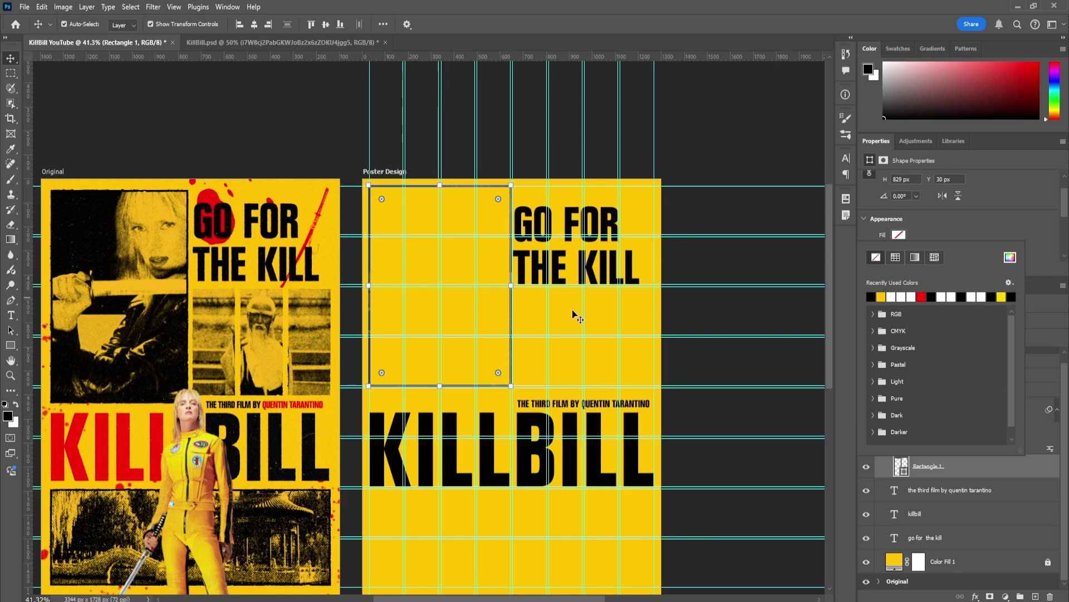
left_click(884, 297)
left_click(561, 182)
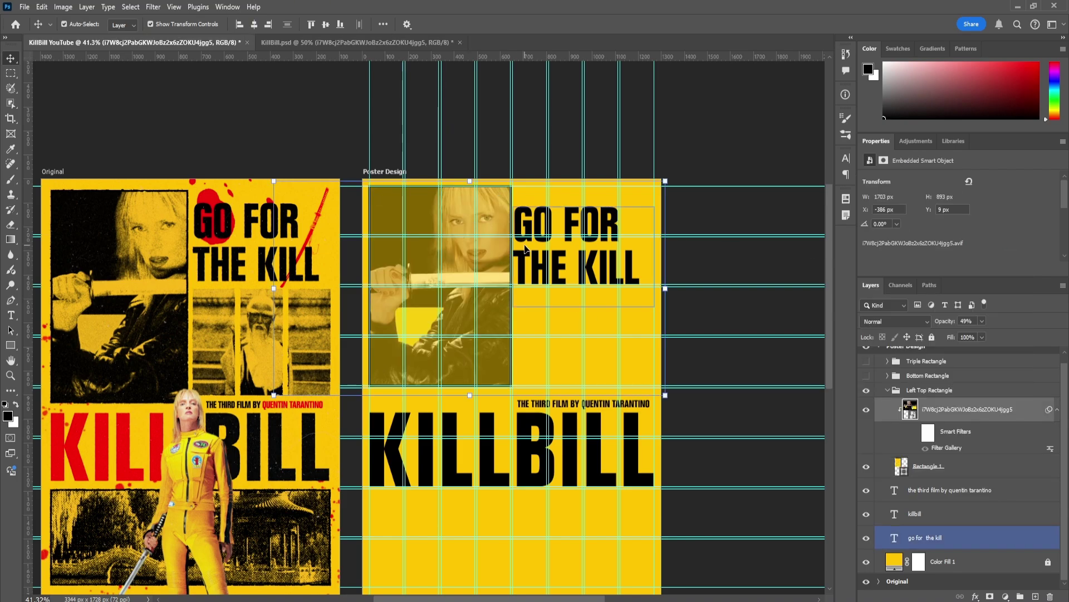
- Set the sword photo to 100% opacity with the Multiply blending mode, and hide the guides
left_click(982, 337)
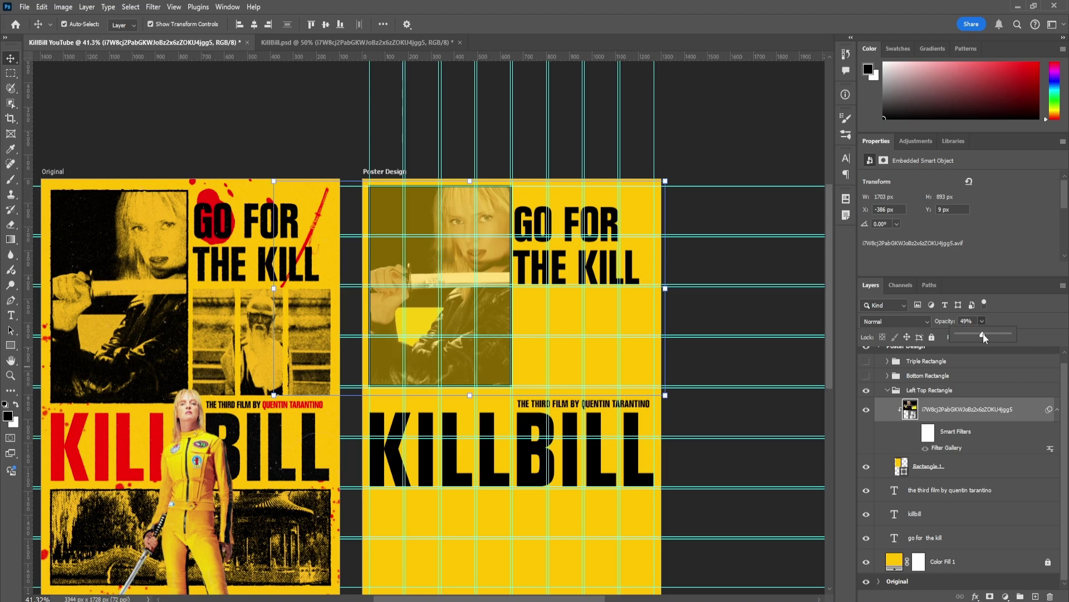
left_click_drag(984, 337, 1055, 338)
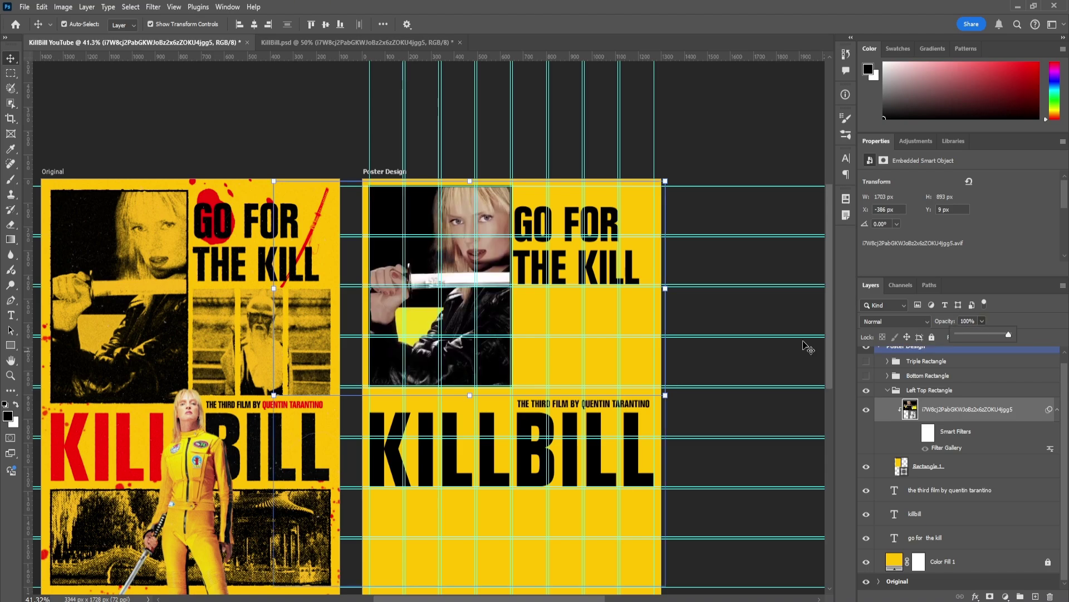
left_click(887, 327)
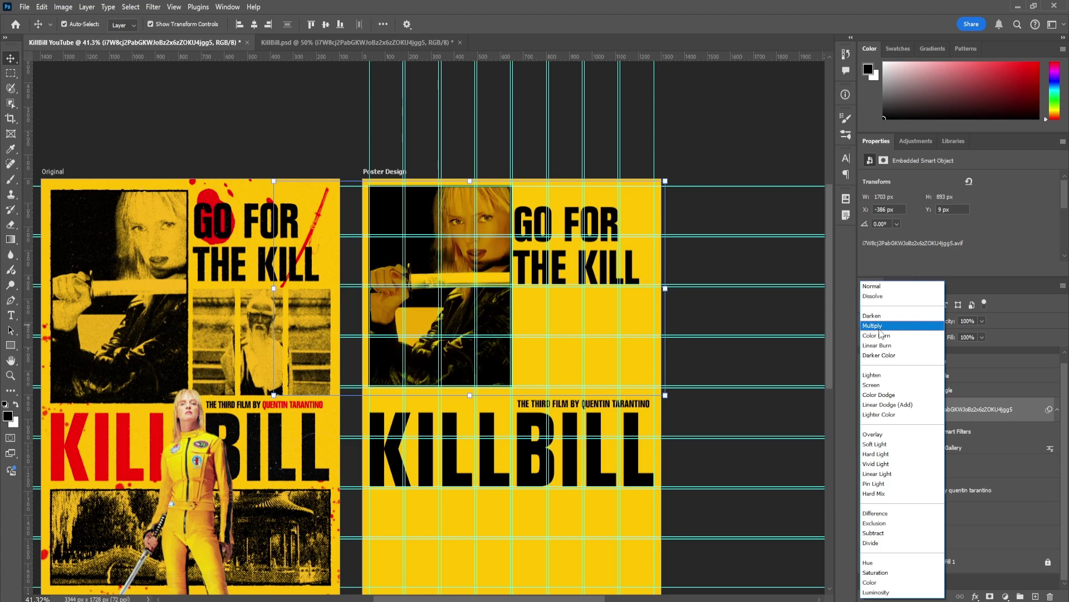
left_click(881, 326)
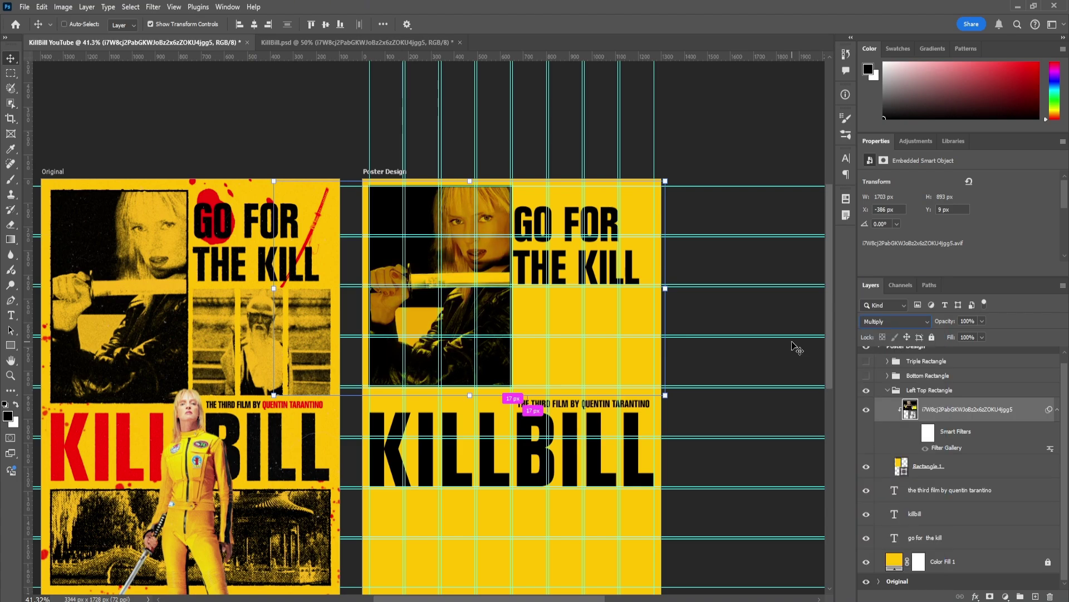
key("ctrl+h")
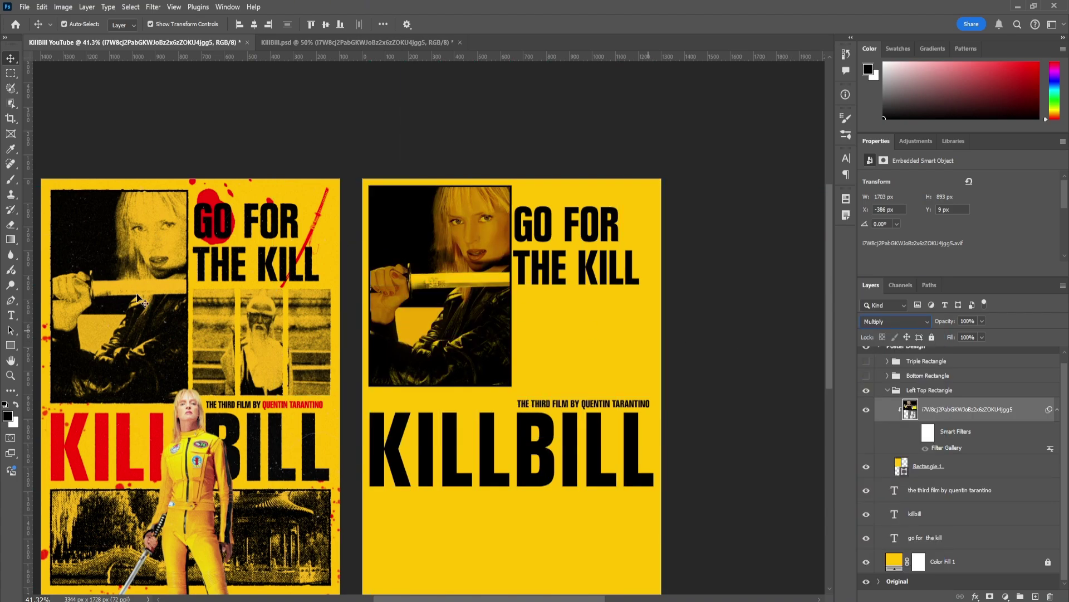
- Show the Bottom Rectangle group and clip the Temple photo to the wide frame rectangle inside it
scroll(592, 290, "down", 2)
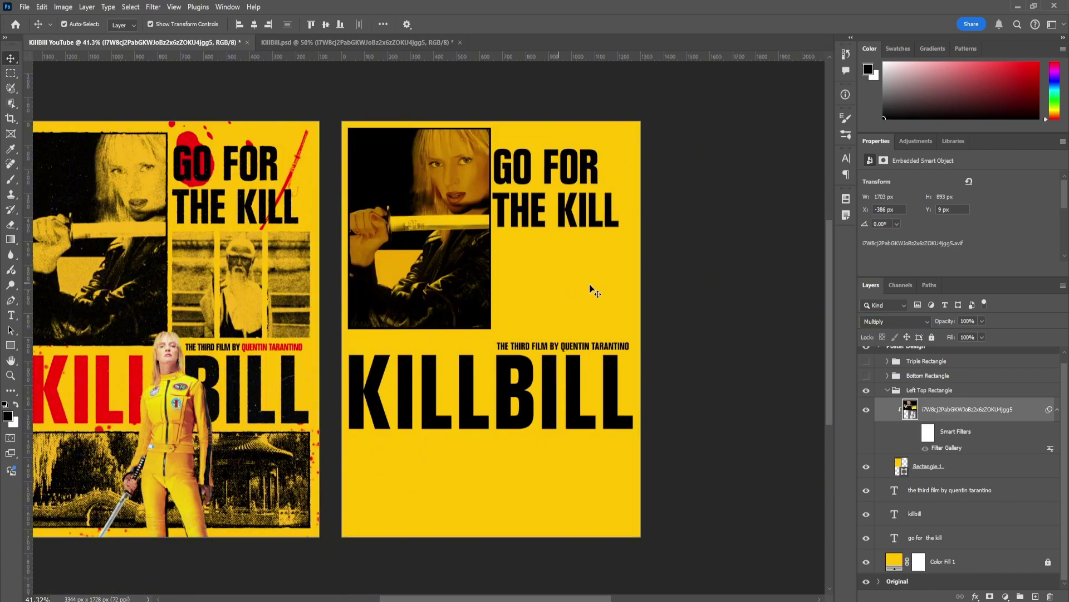
left_click(866, 376)
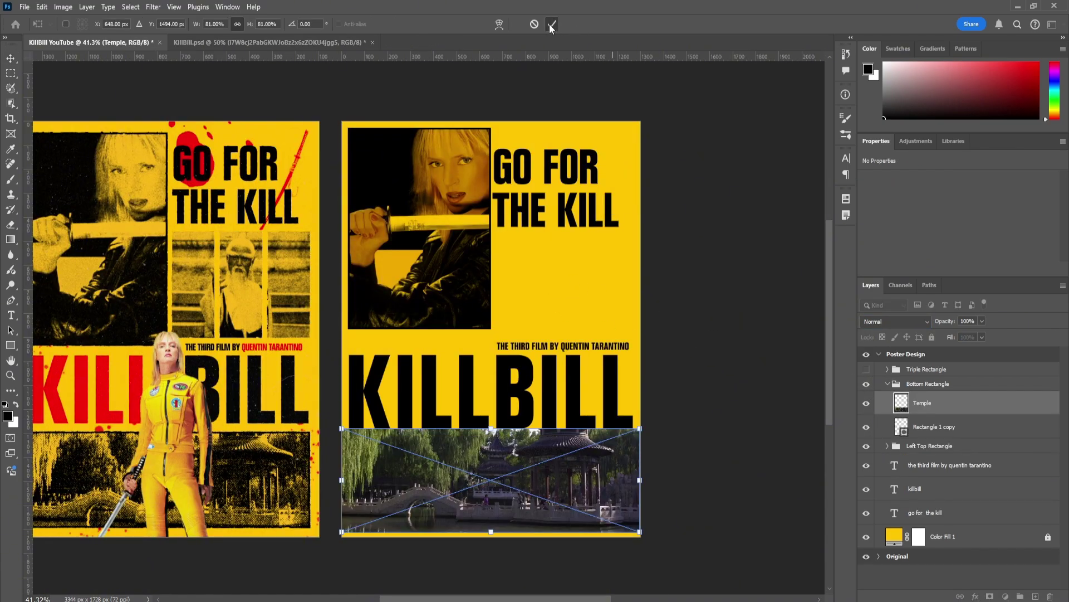
left_click(552, 25)
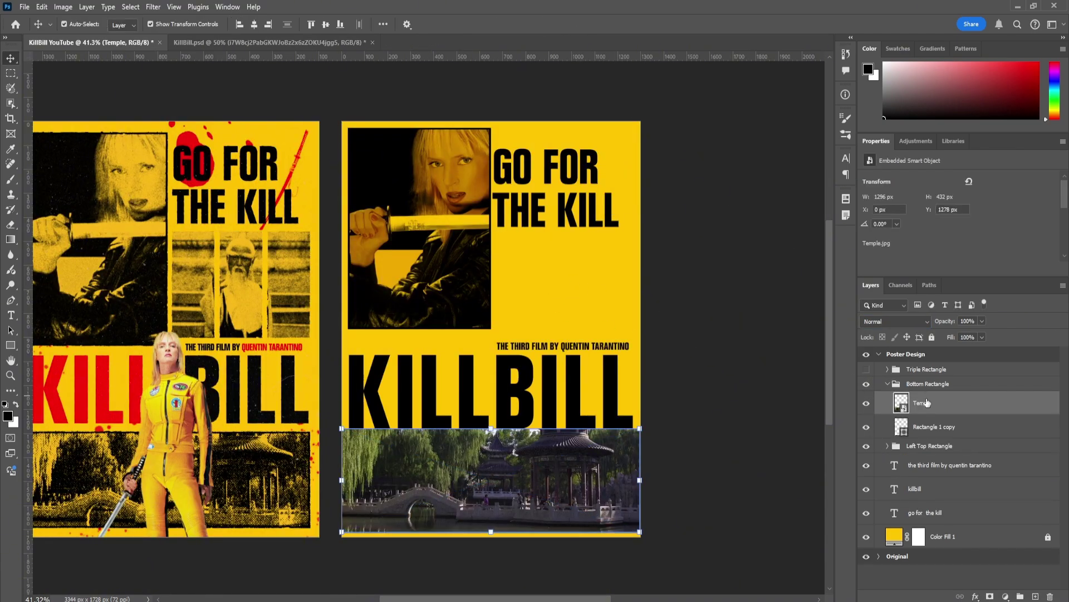
right_click(958, 404)
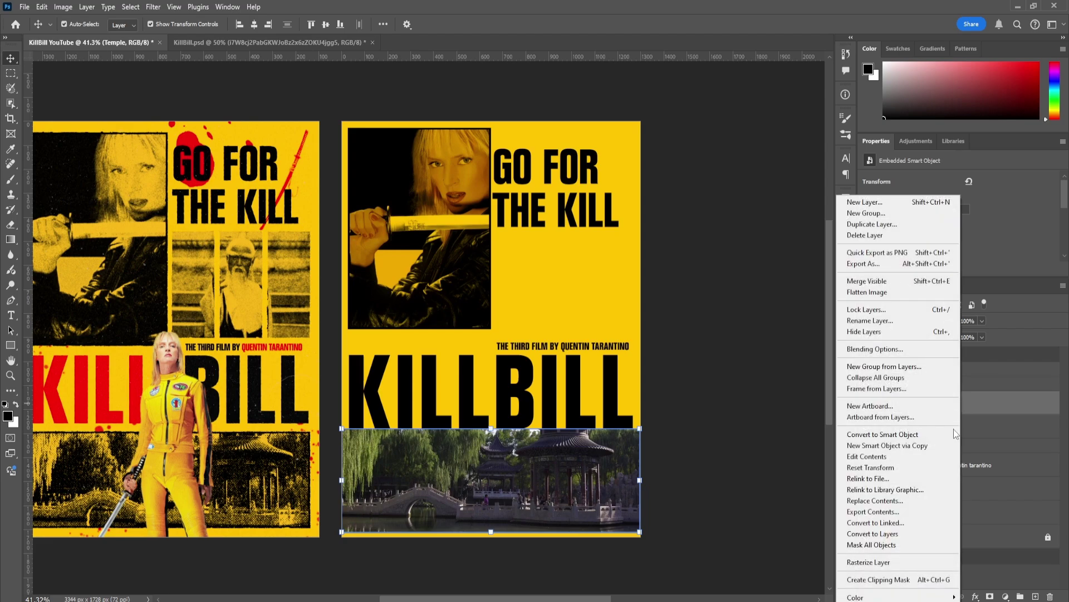
left_click(897, 580)
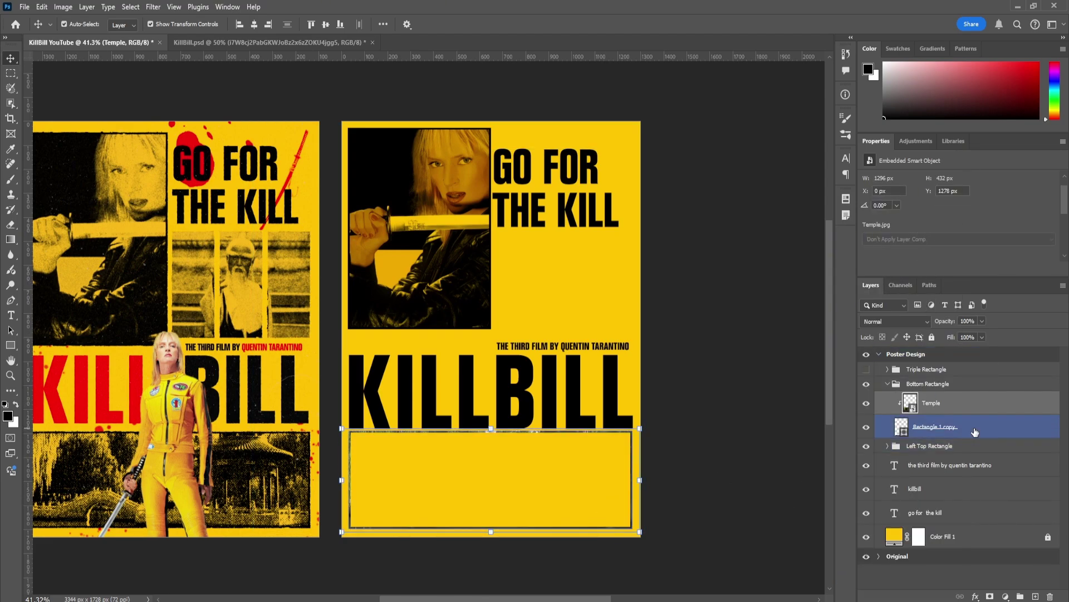
- Fill the wide frame rectangle with the poster's yellow and set the Temple photo's blending mode to Multiply
left_click(941, 427)
left_click(898, 234)
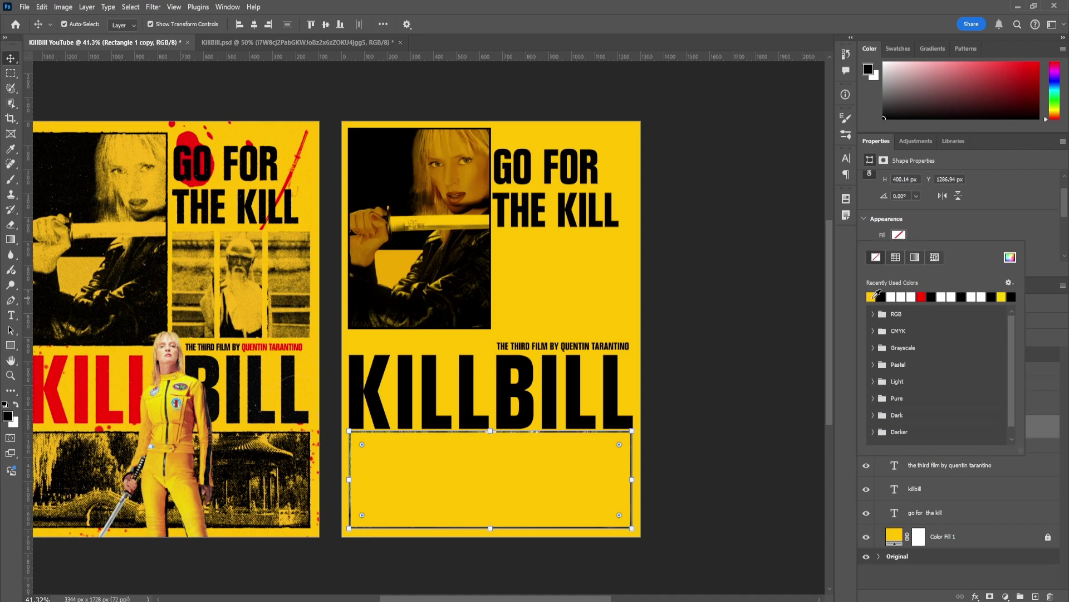
double_click(876, 296)
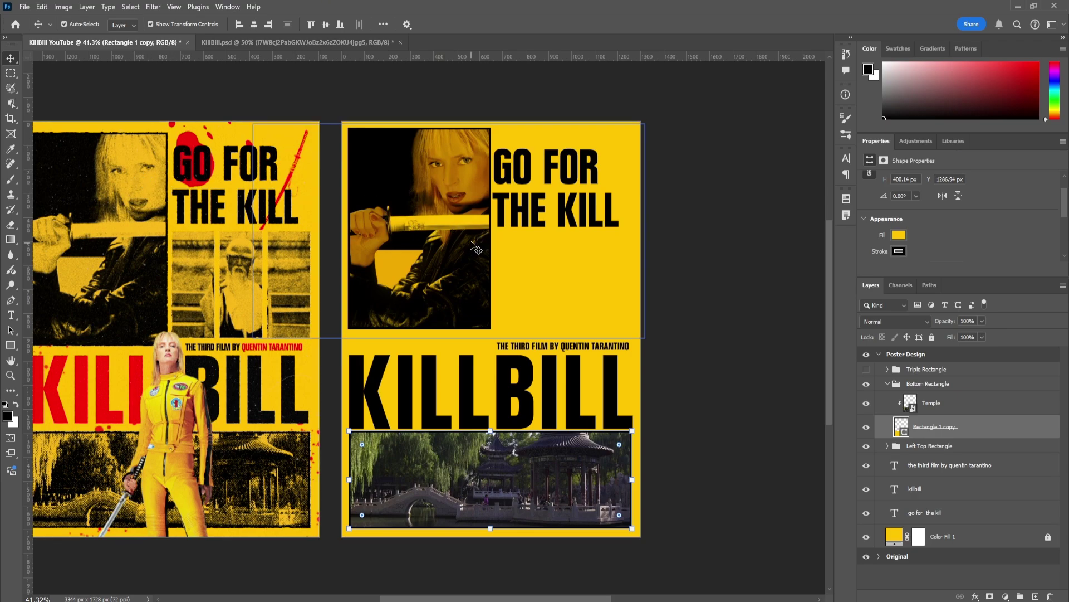
left_click(976, 401)
left_click(896, 321)
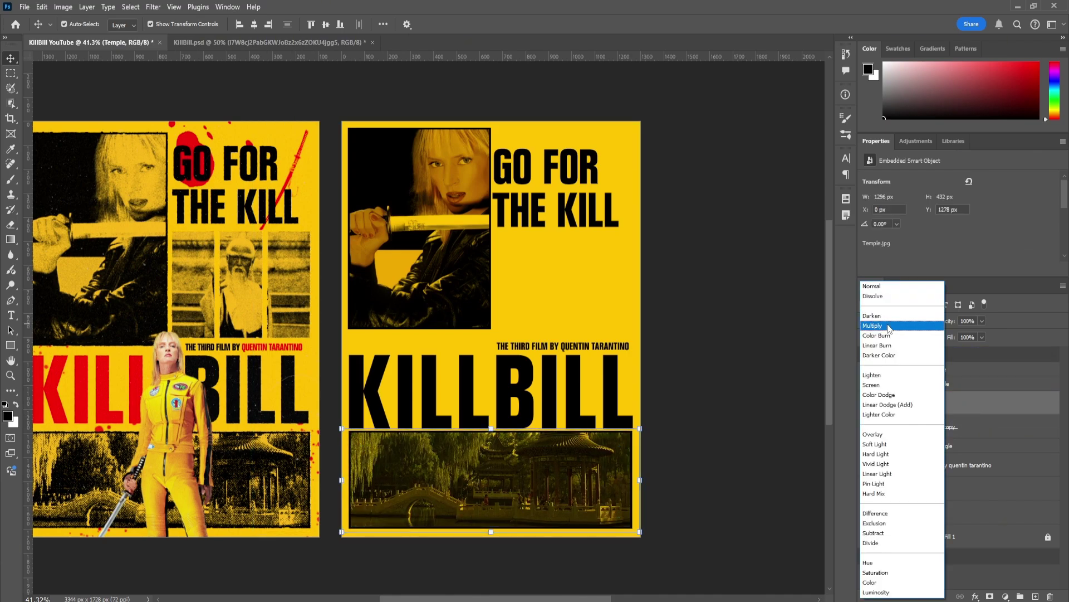
left_click(889, 326)
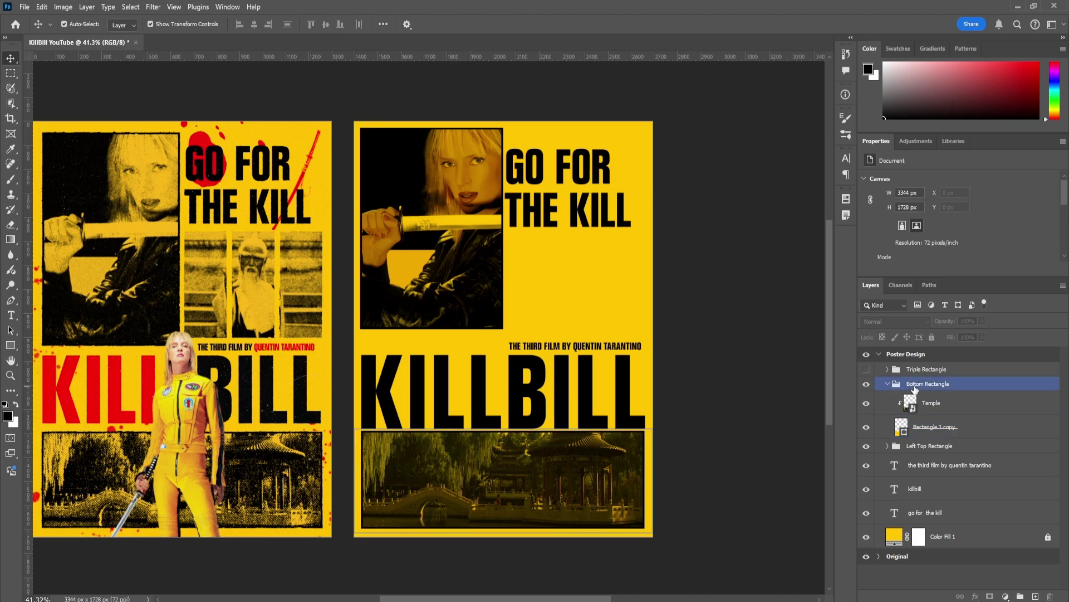
- Collapse the Bottom Rectangle group, then expand the Triple Rectangle group and show its black panels
left_click(888, 384)
left_click(887, 369)
left_click(867, 369)
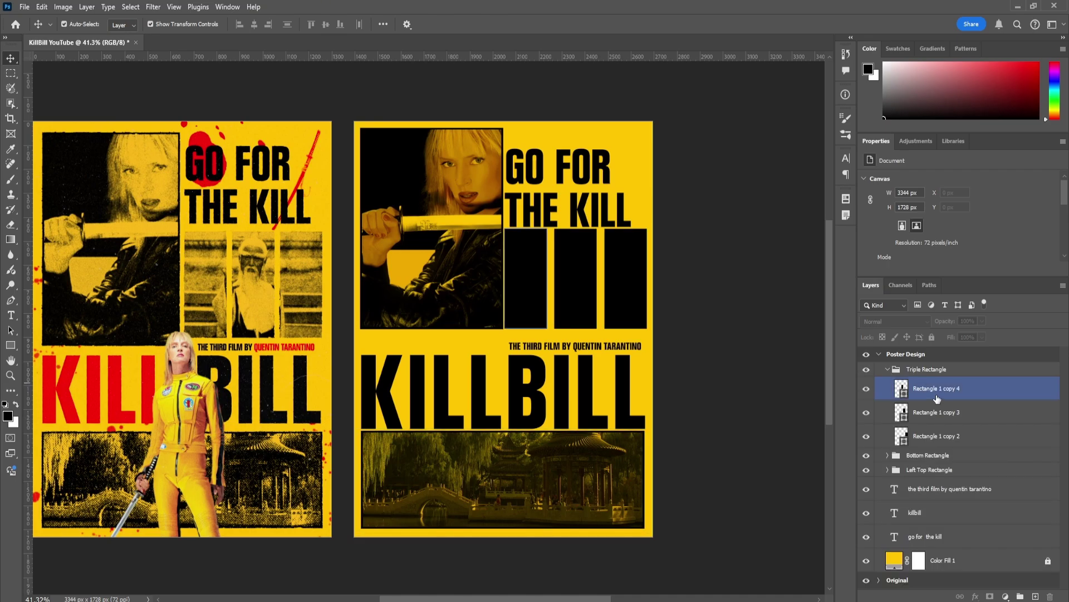
- Resize the black panels below THE KILL to about 191 px wide, evenly spaced within a nested group
left_click(591, 287)
left_click(591, 287)
left_click(535, 279)
key("ctrl+t")
left_click_drag(547, 278, 548, 278)
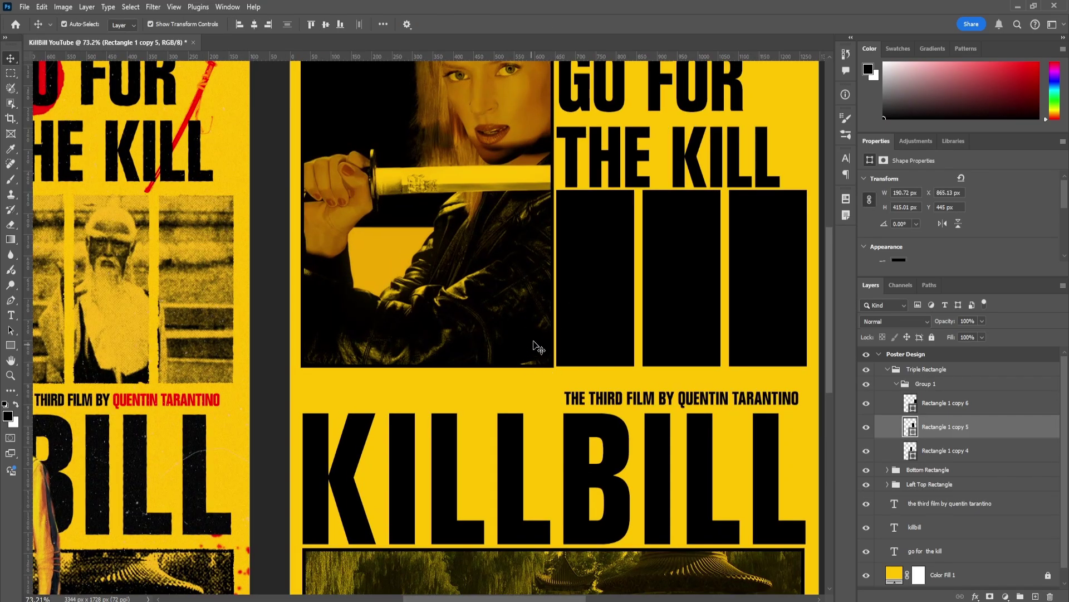
scroll(536, 320, "up", 2)
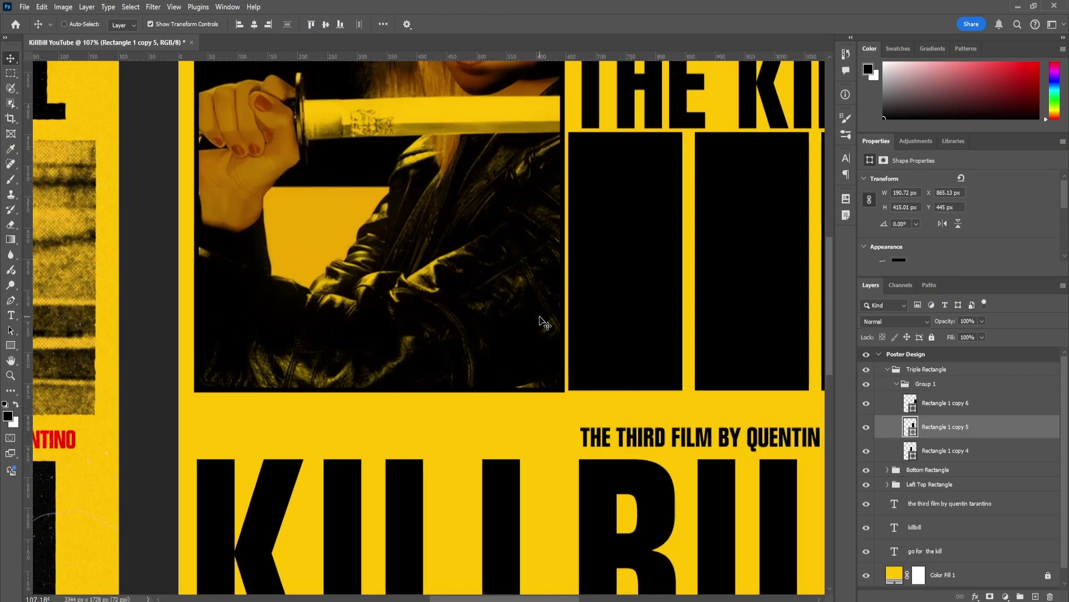
- Show the guides and resize the Left Top Rectangle group's yellow frame so its right and bottom edges meet the guides
key("ctrl+h")
left_click(560, 390)
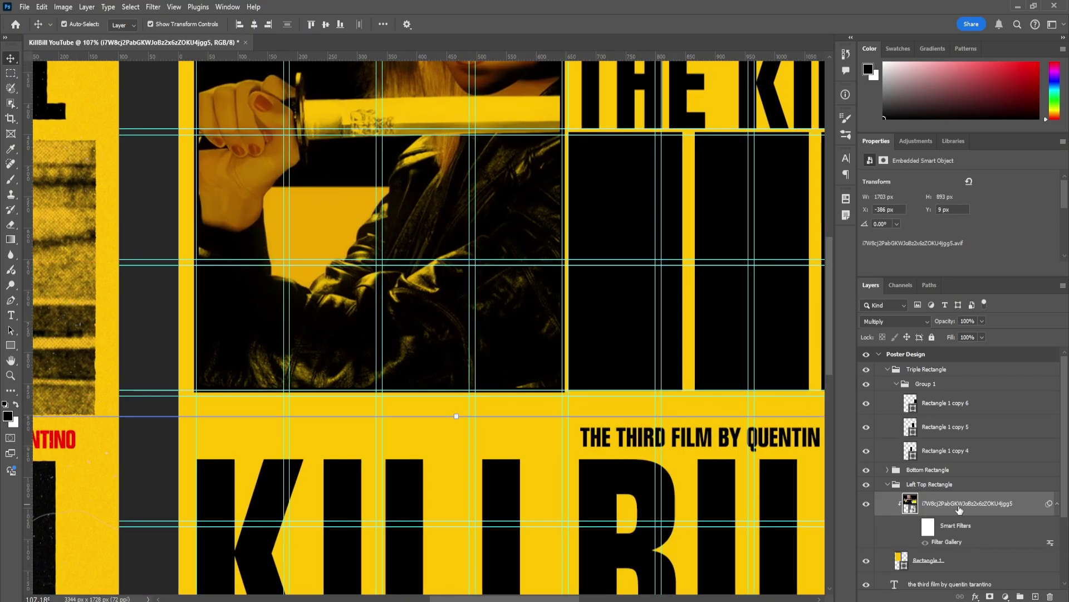
left_click(929, 559)
left_click_drag(579, 85, 611, 274)
scroll(557, 225, "up", 6)
left_click_drag(556, 345, 549, 351)
left_click_drag(518, 468, 613, 262)
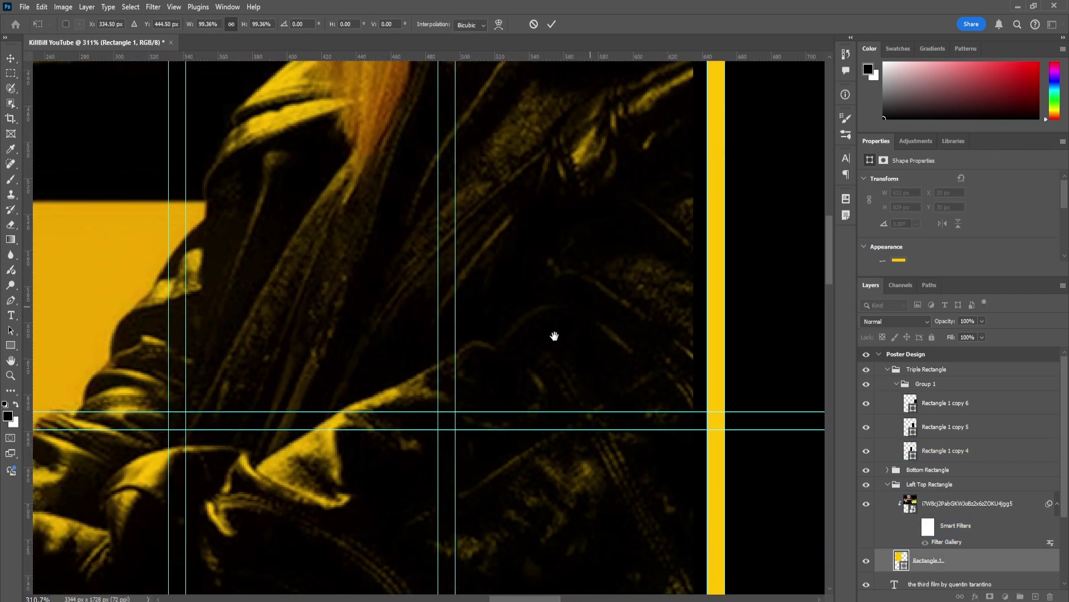
left_click_drag(555, 336, 680, 128)
left_click_drag(422, 381, 425, 378)
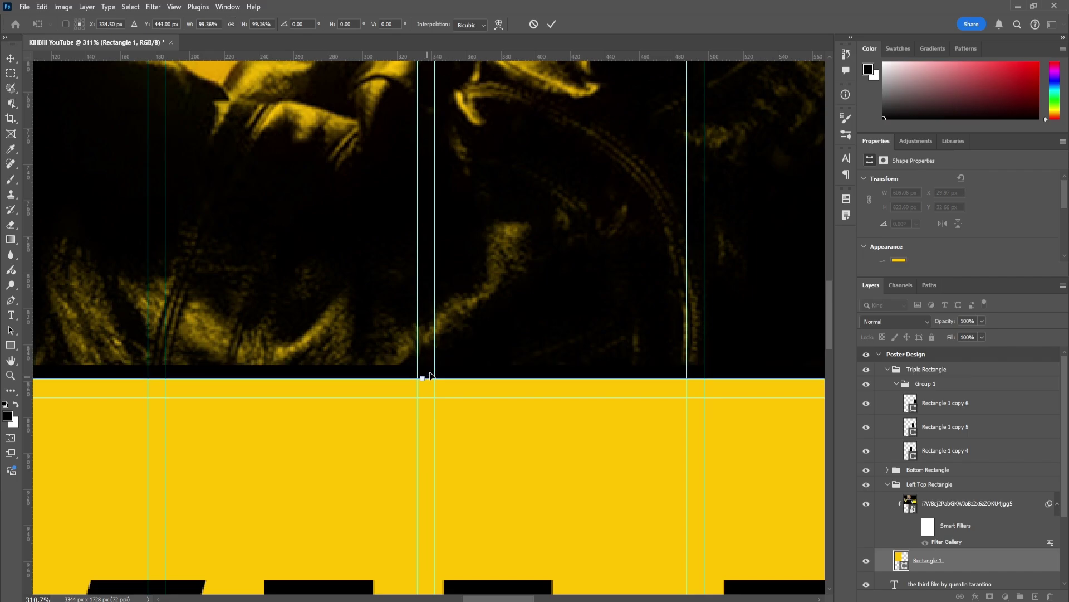
- Snap the same frame's left and top edges to the guides, making it about 605 × 821 px
left_click_drag(362, 205, 644, 375)
left_click_drag(269, 138, 518, 335)
left_click_drag(493, 140, 471, 361)
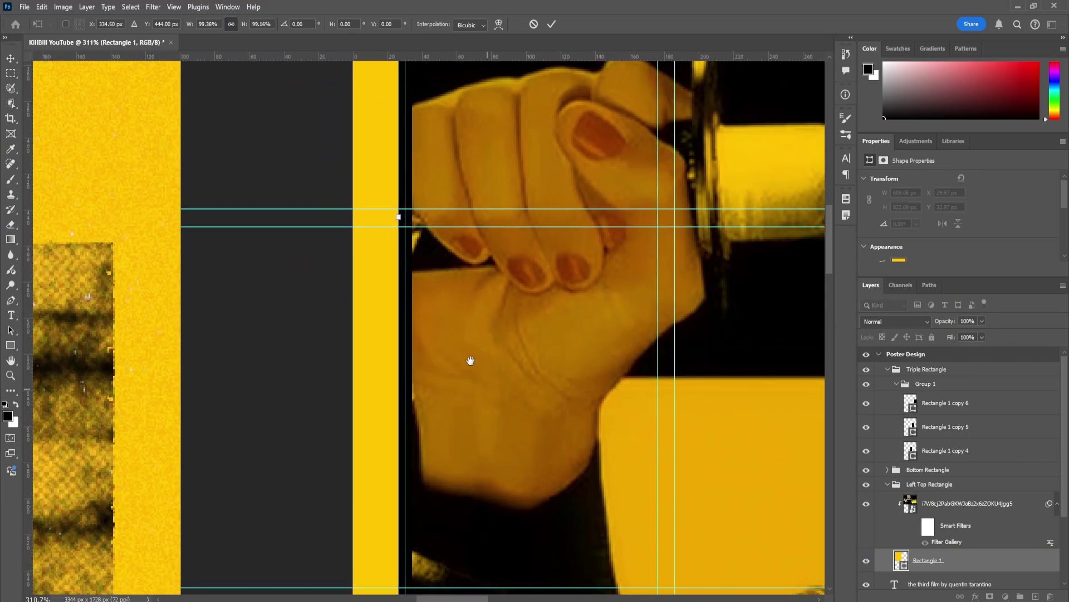
left_click_drag(399, 220, 405, 220)
left_click_drag(569, 106, 397, 529)
left_click_drag(630, 106, 457, 530)
left_click_drag(591, 350, 592, 352)
key("Return")
- Trim the three black panels to about 409 px high at the guides and convert them into one smart object
scroll(593, 356, "down", 11)
left_click_drag(663, 534, 542, 267)
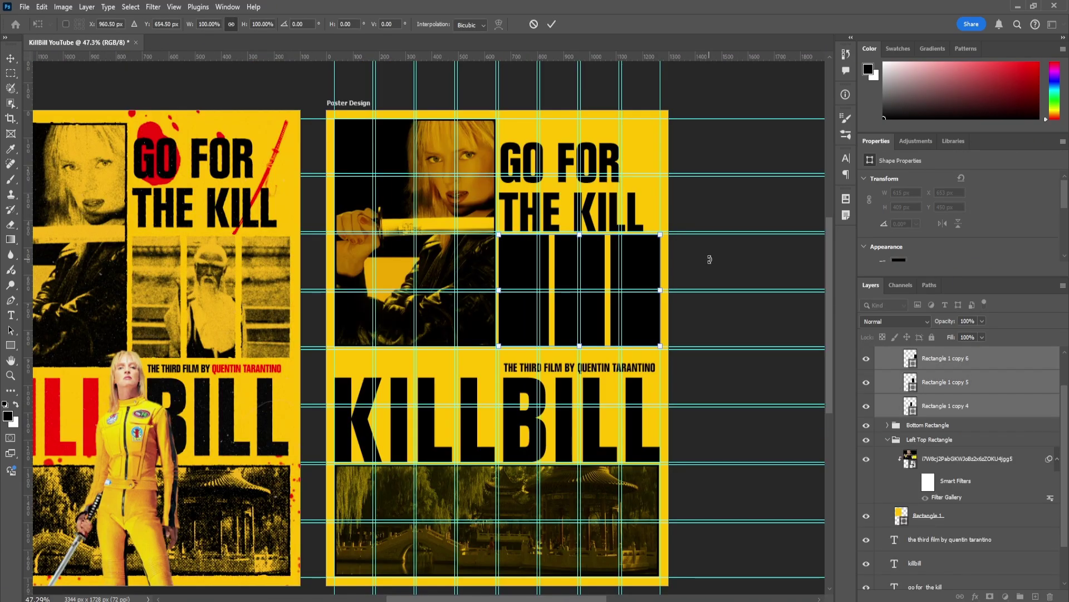
key("Return")
left_click(737, 259)
left_click(644, 271)
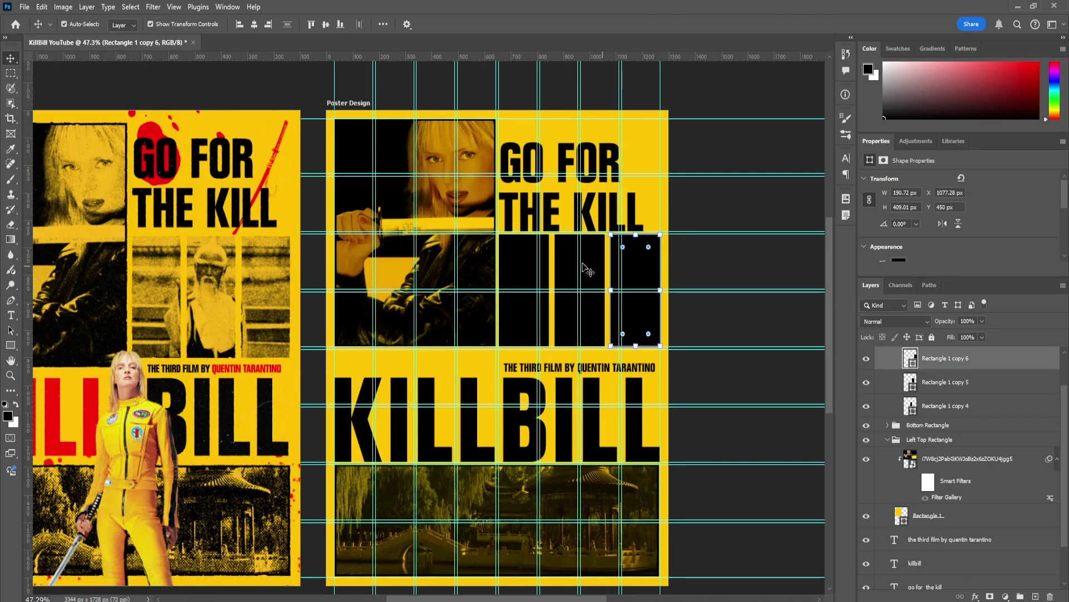
left_click(584, 269, "shift")
left_click(532, 269, "shift")
right_click(970, 361)
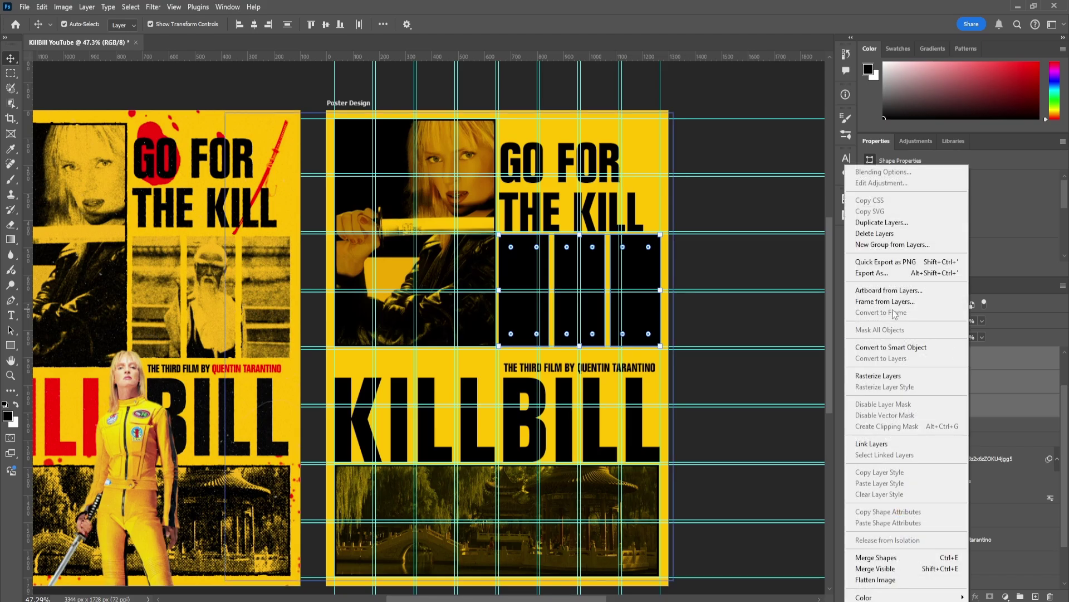
left_click(972, 347)
- Place the Trainer photo directly above the panels' smart object and clip it to the panels
scroll(975, 354, "up", 3)
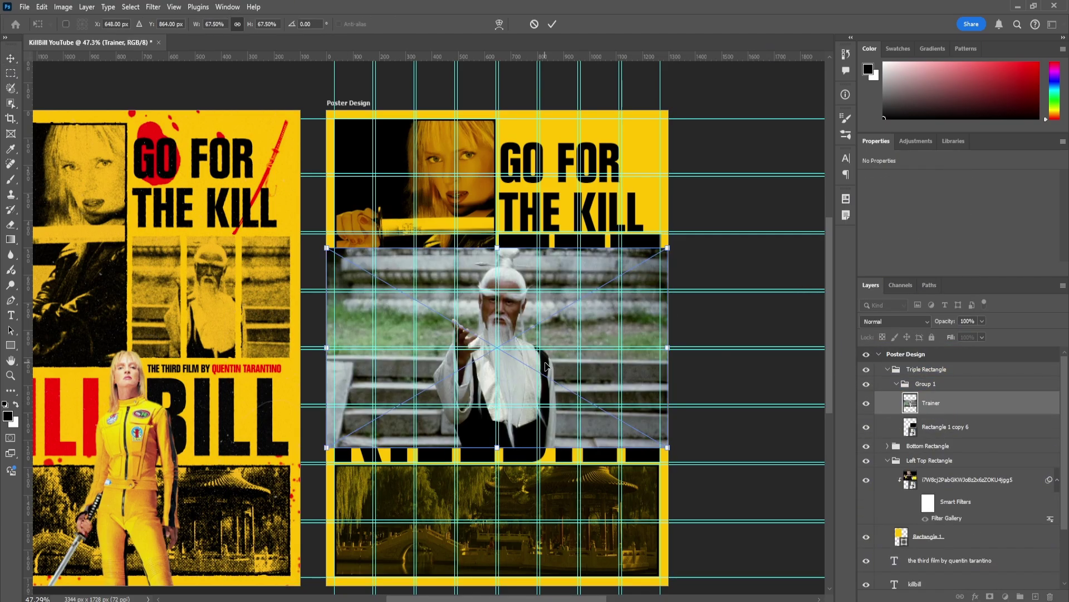
left_click_drag(546, 366, 616, 331)
left_click(552, 26)
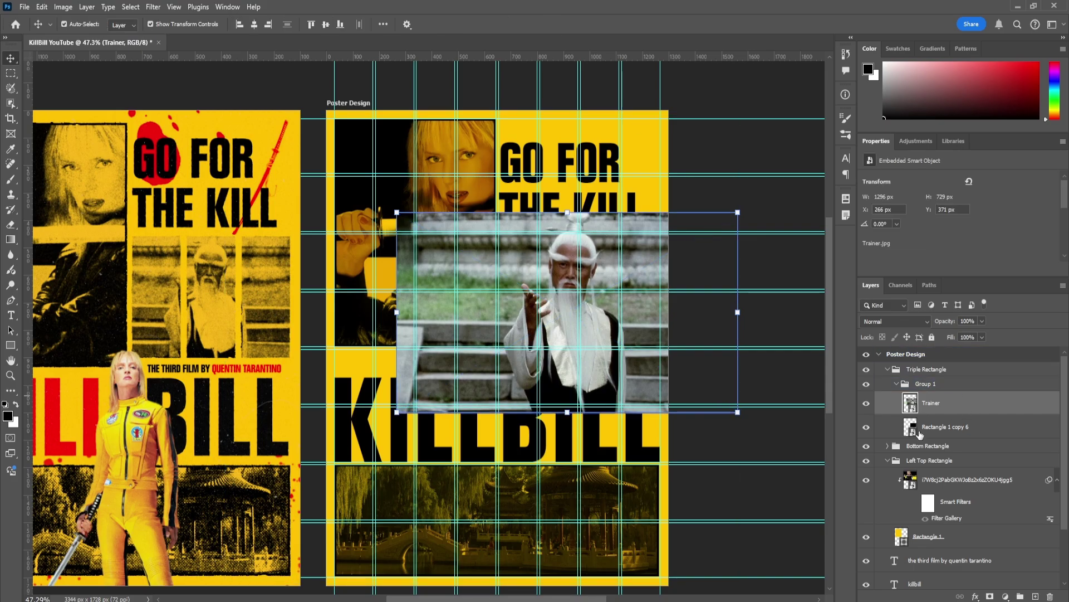
right_click(968, 407)
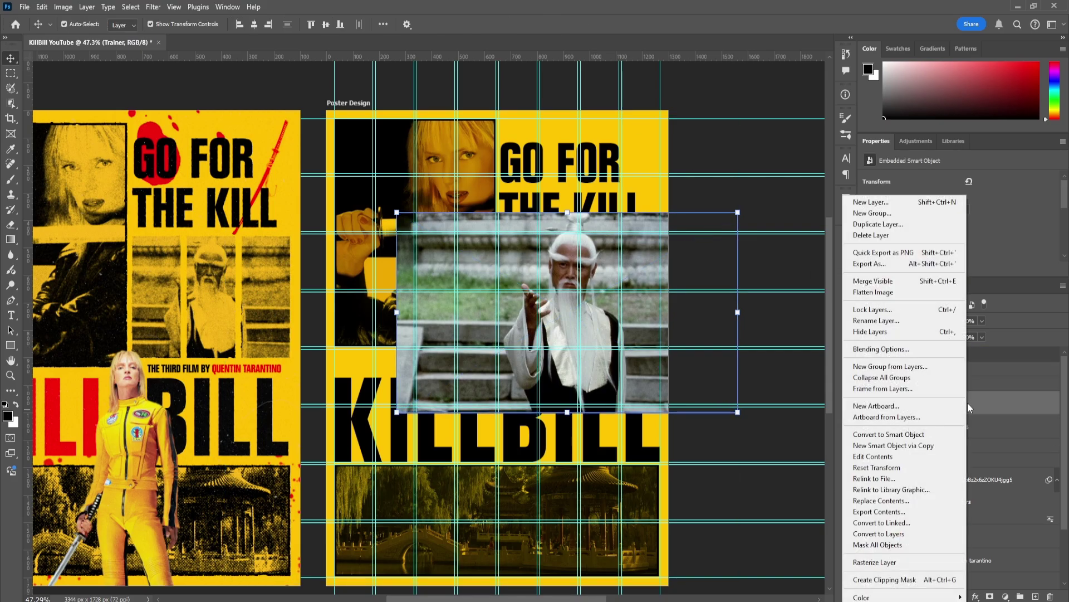
left_click(905, 513)
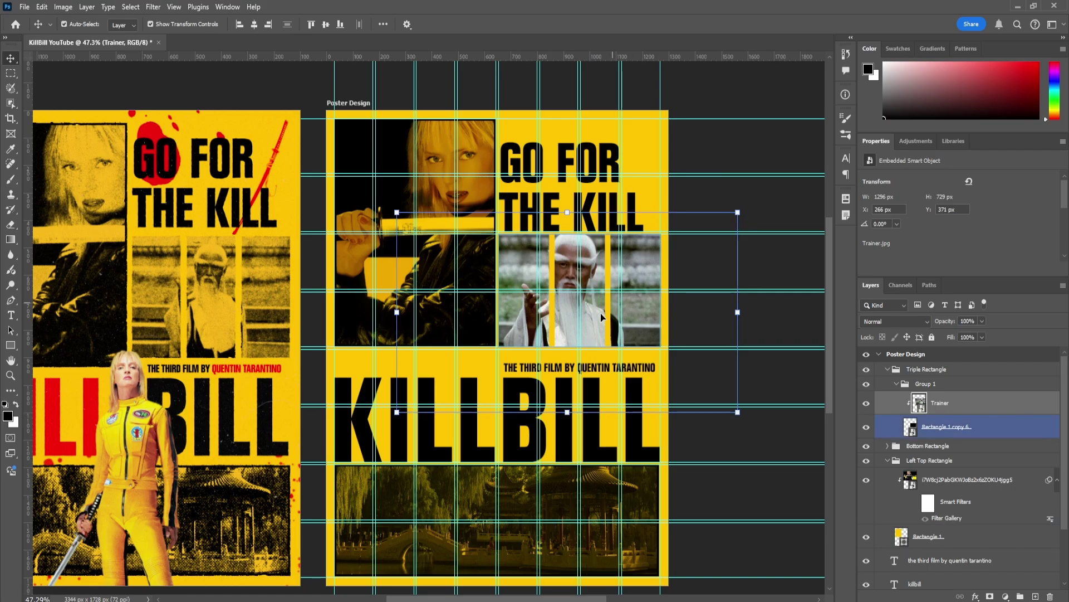
- Scale the Trainer photo to about 973 × 547 px, centre the man over the panels, and set its blending mode to Multiply
left_click_drag(593, 315, 603, 329)
left_click_drag(748, 326, 713, 327)
left_click_drag(613, 309, 622, 305)
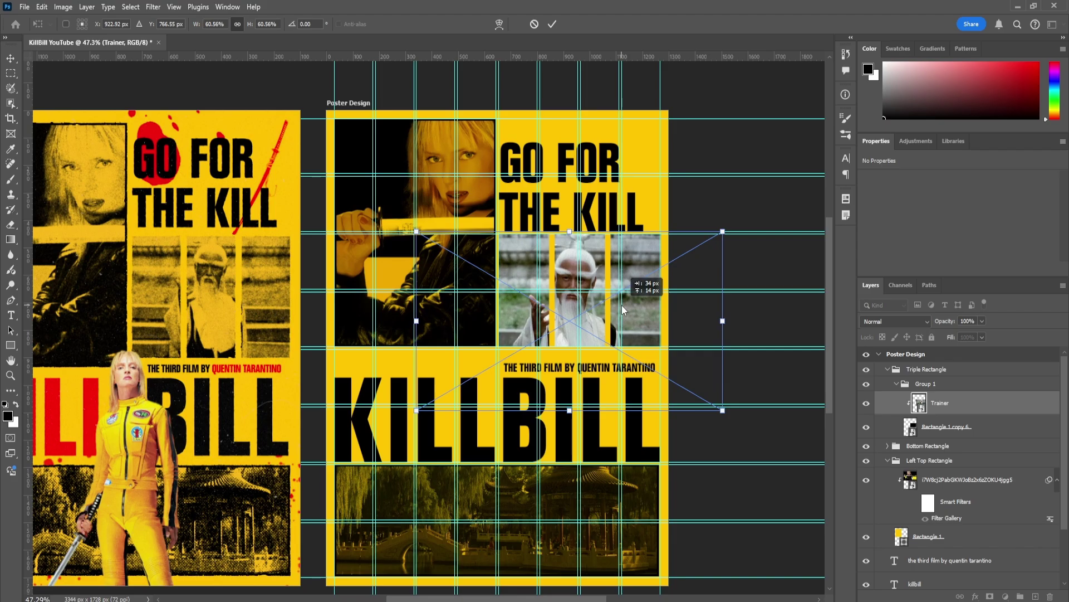
key("Return")
left_click(907, 321)
left_click(892, 313)
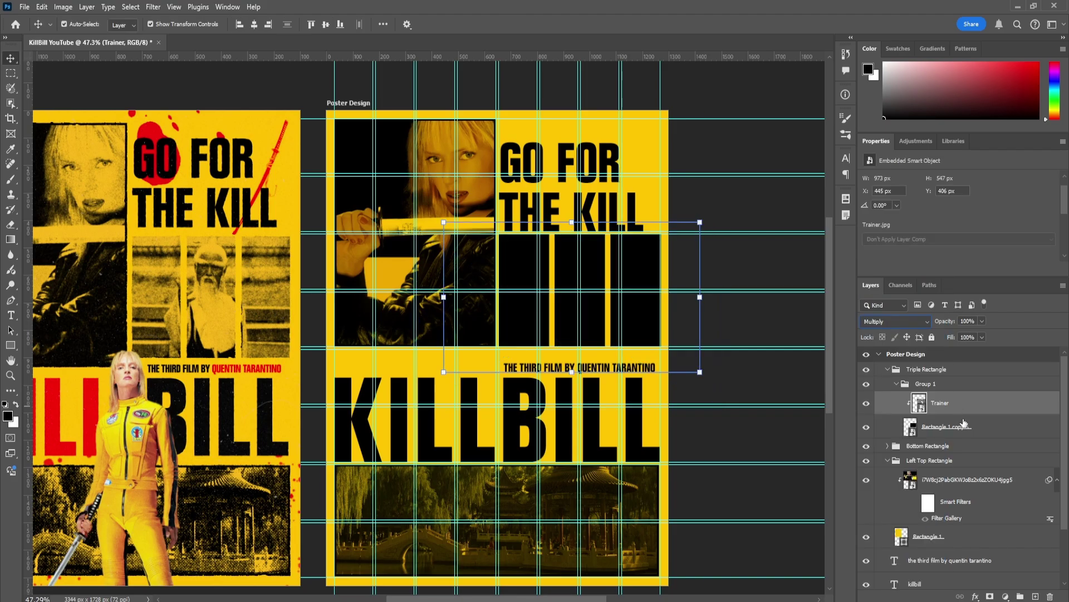
- Open the panels' smart object contents and fill all three rectangles with the poster's yellow
left_click(964, 426)
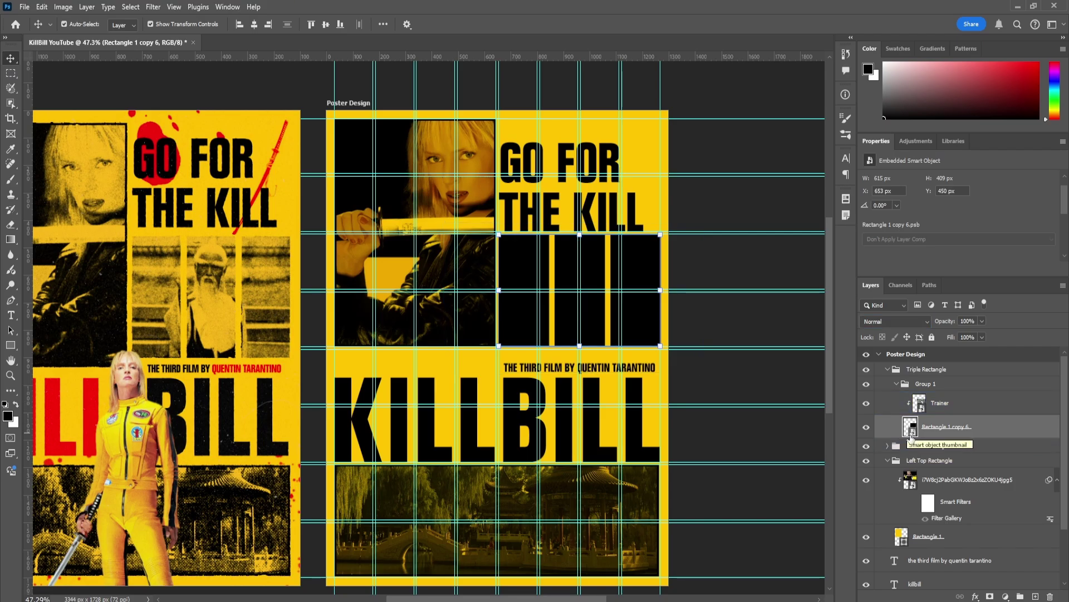
double_click(912, 433)
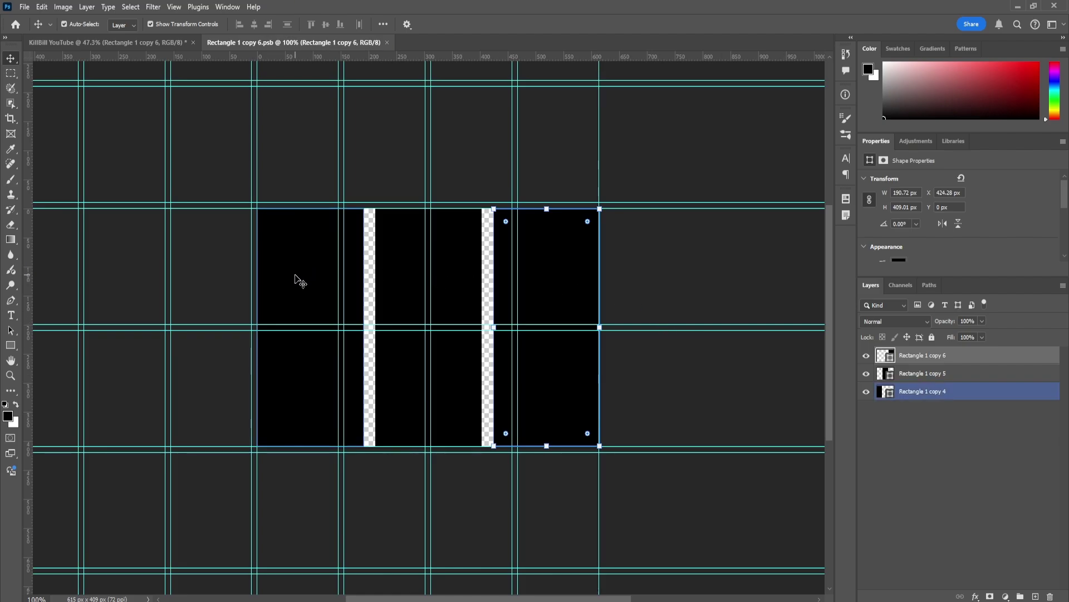
left_click(426, 281)
left_click(557, 285)
left_click(329, 273)
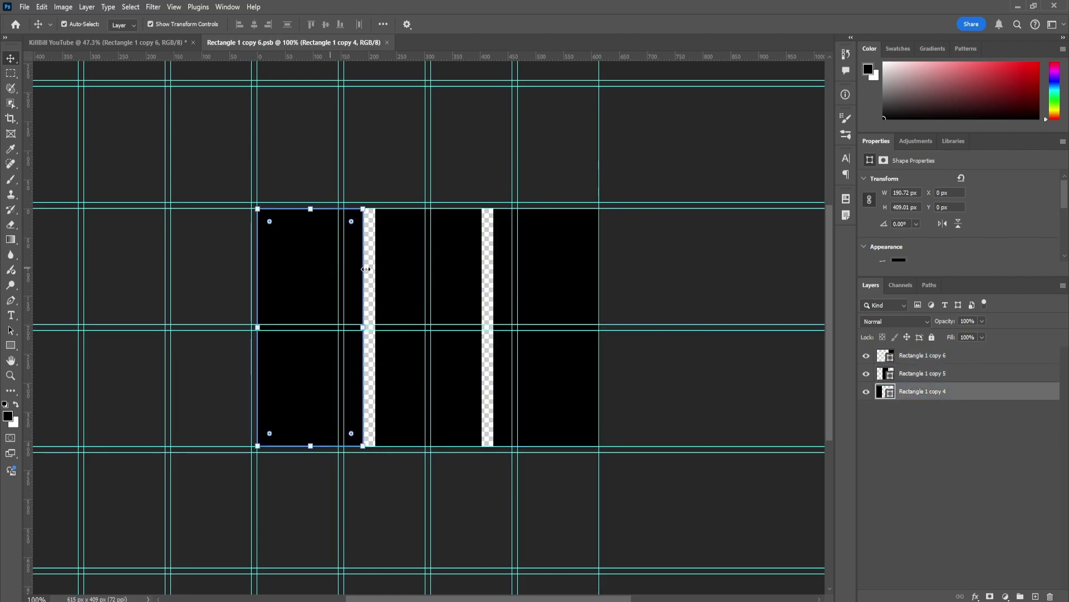
left_click(454, 267)
left_click(555, 266, "shift")
left_click(334, 261, "shift")
left_click(899, 260)
left_click(872, 323)
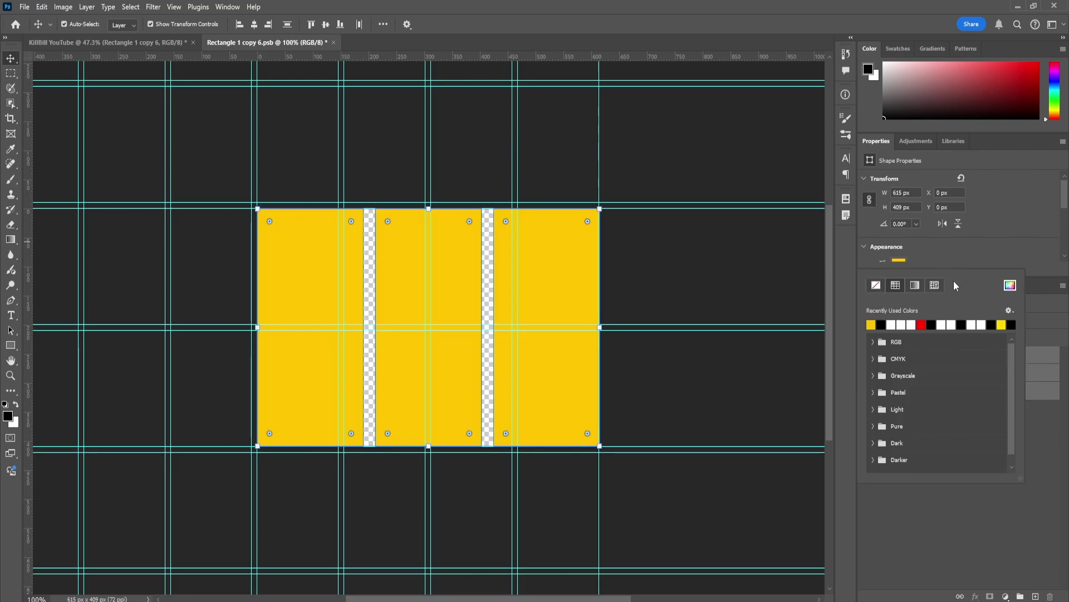
left_click(952, 242)
- Save the smart object's contents and return to the KillBill YouTube document with the Trainer photo visible
left_click(24, 7)
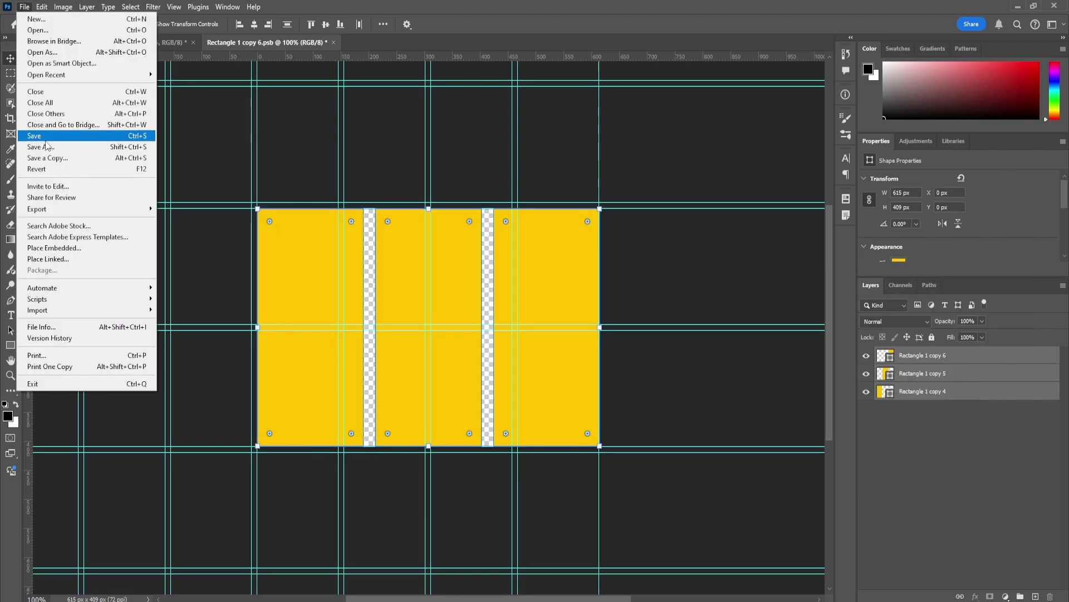
left_click(47, 136)
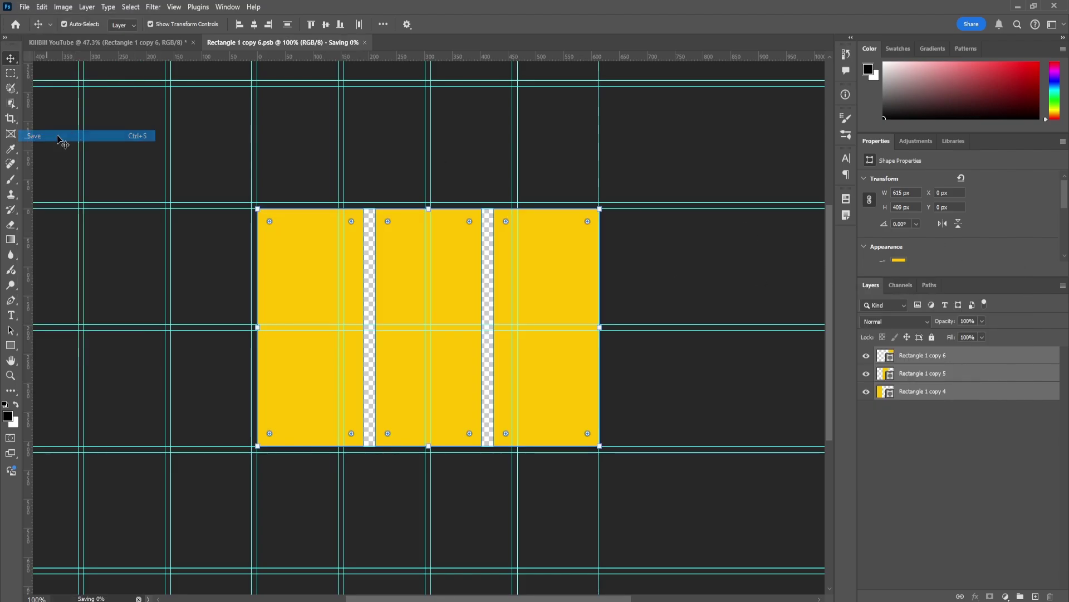
left_click(117, 41)
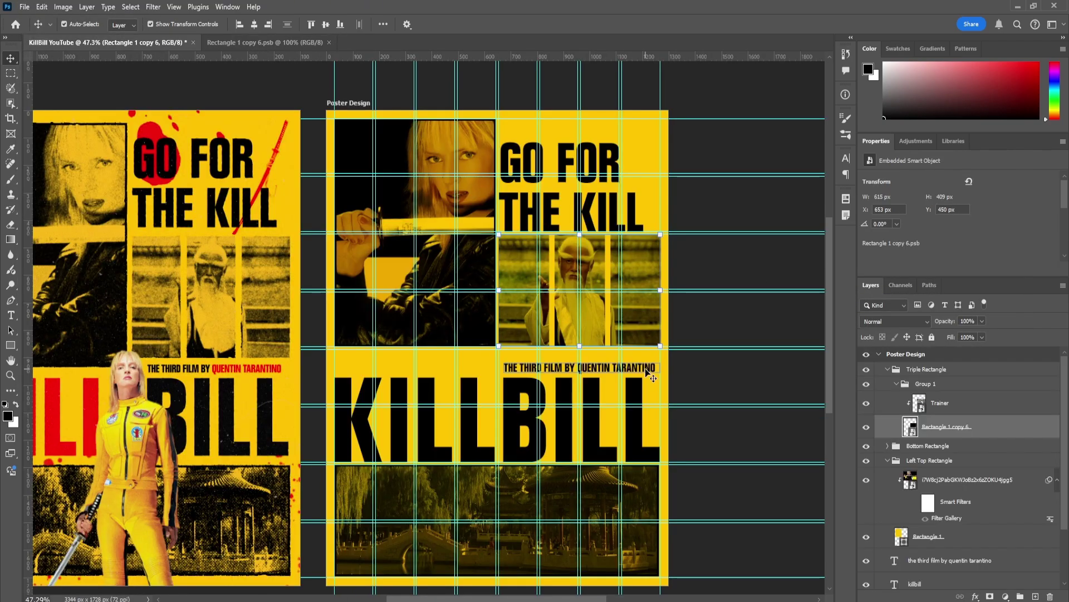
left_click(866, 403)
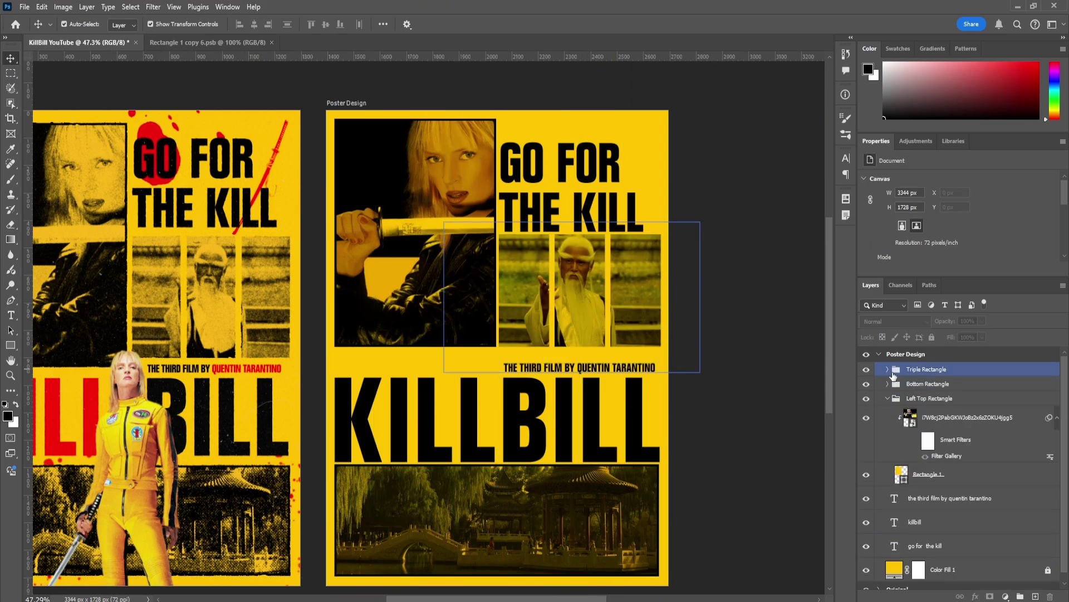
- Collapse the Triple Rectangle and Left Top Rectangle groups and clear the layer selection
left_click(888, 369)
left_click(919, 398)
left_click(888, 397)
left_click(713, 370)
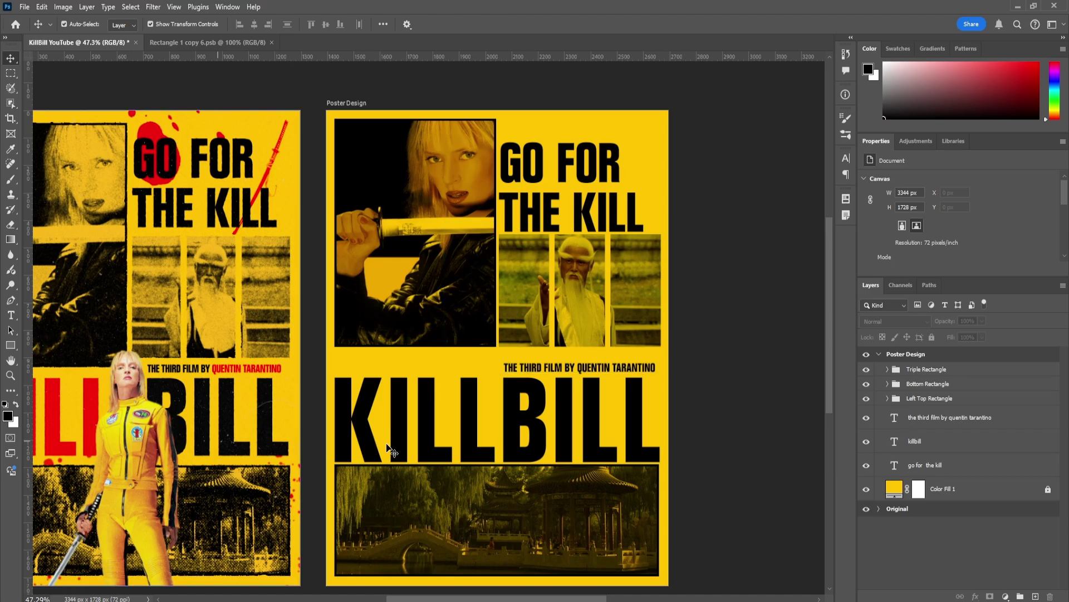
- Edit the large title to read "kill bill" with a space, at 400 pt size and 40 tracking
left_click(491, 458)
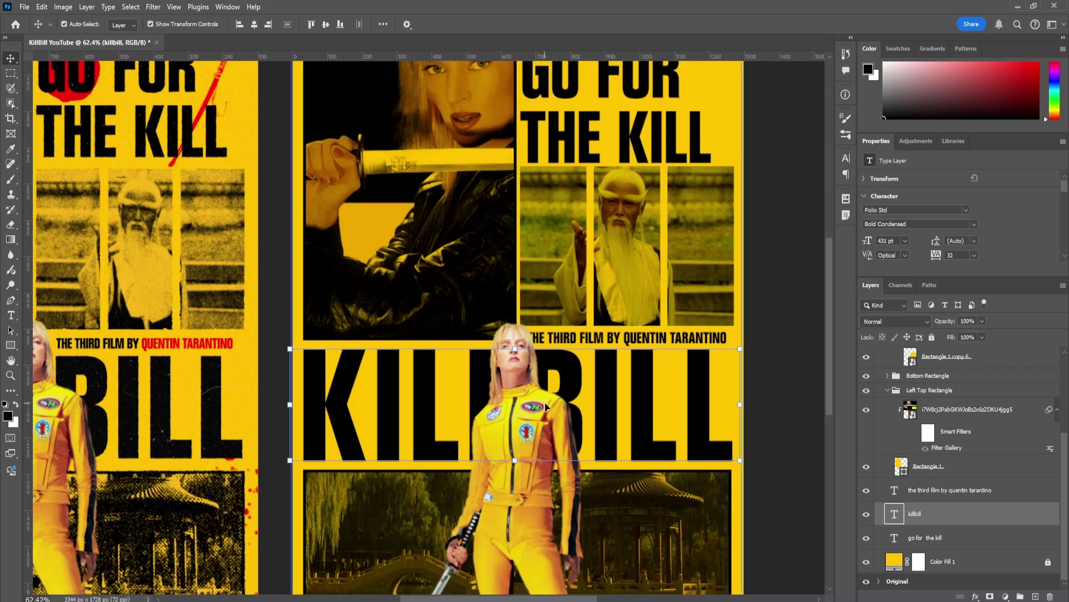
double_click(546, 406)
left_click(520, 386)
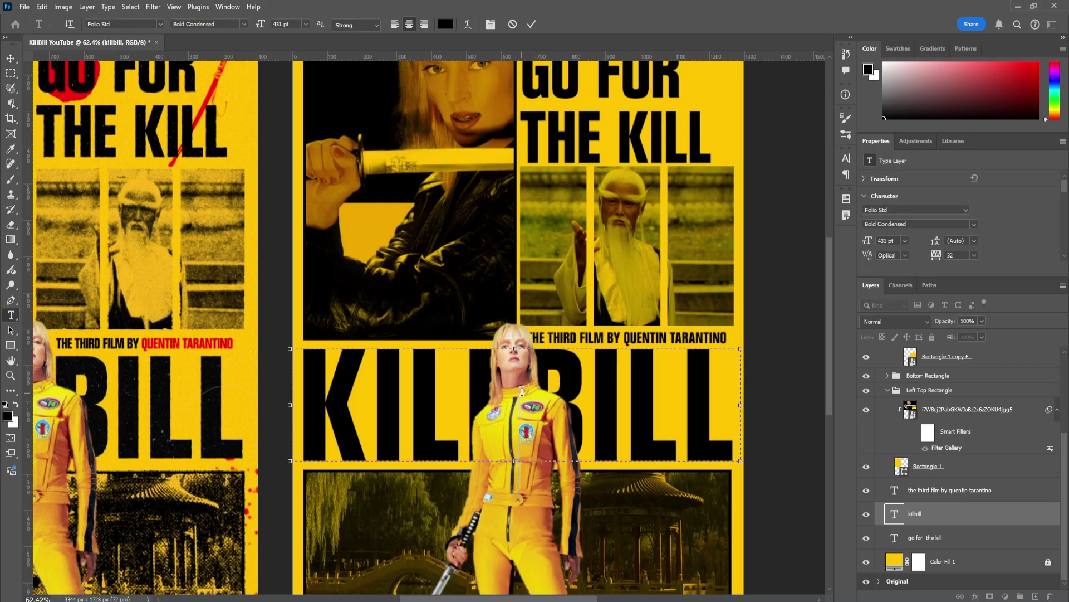
key("ctrl+a")
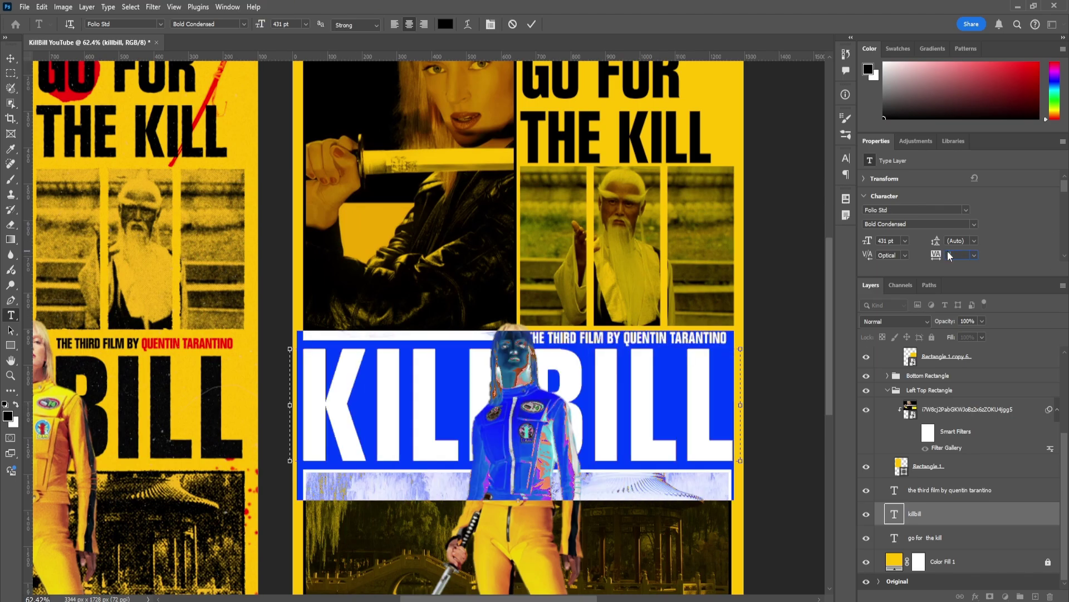
left_click(521, 392)
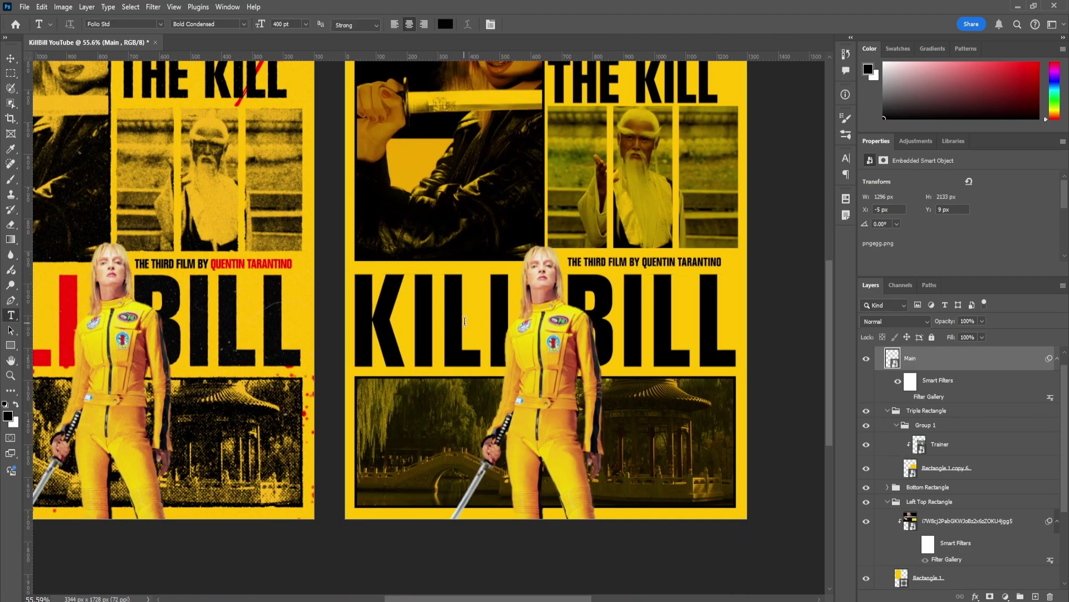
- Recolour the word KILL in the large title to red ff0000 and commit the text
double_click(464, 321)
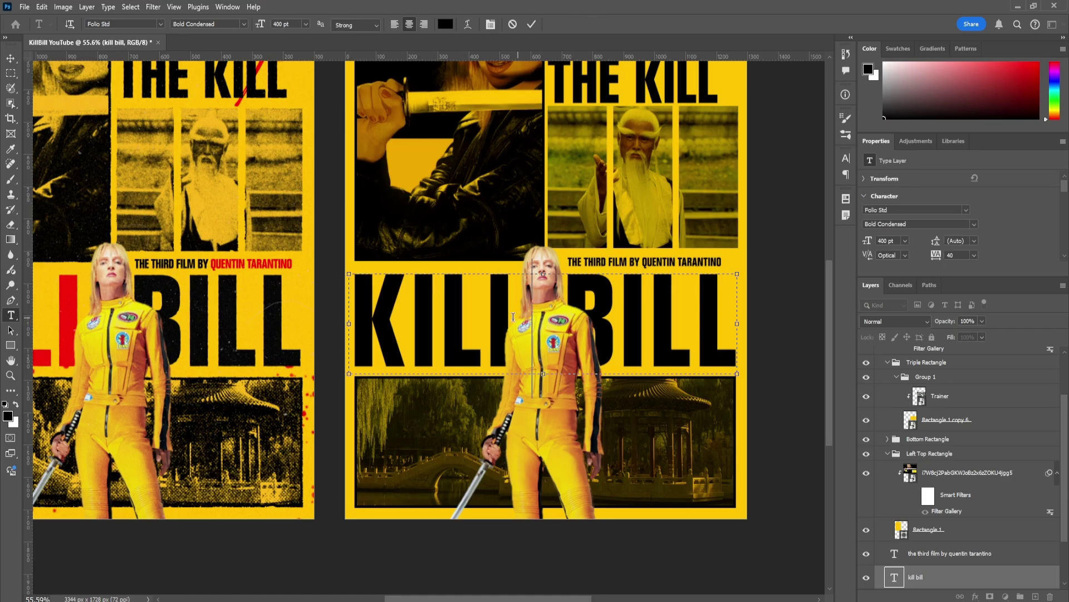
left_click(443, 25)
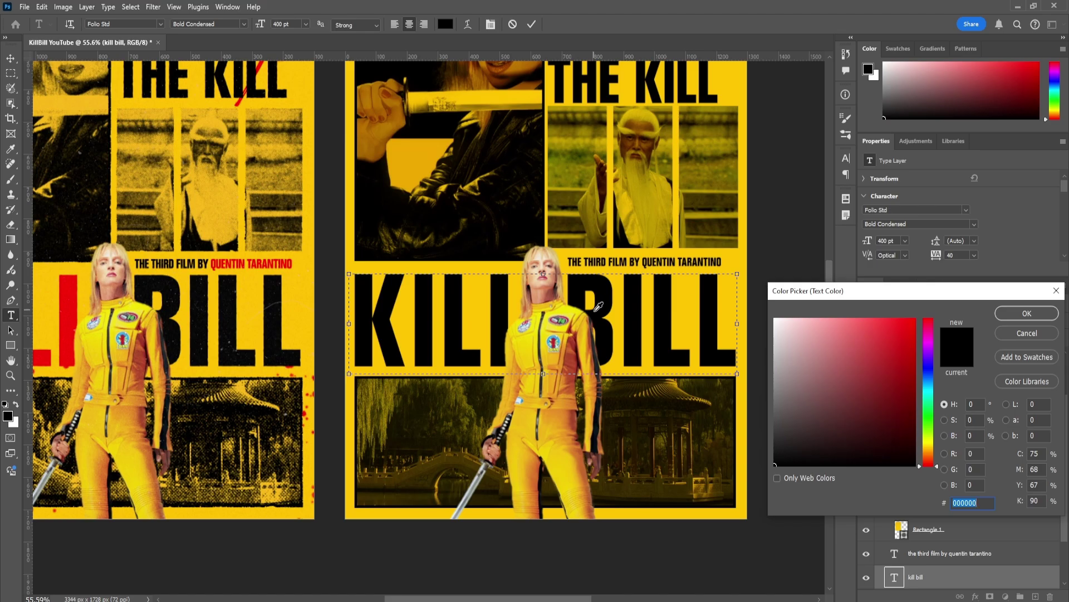
type("ff0000")
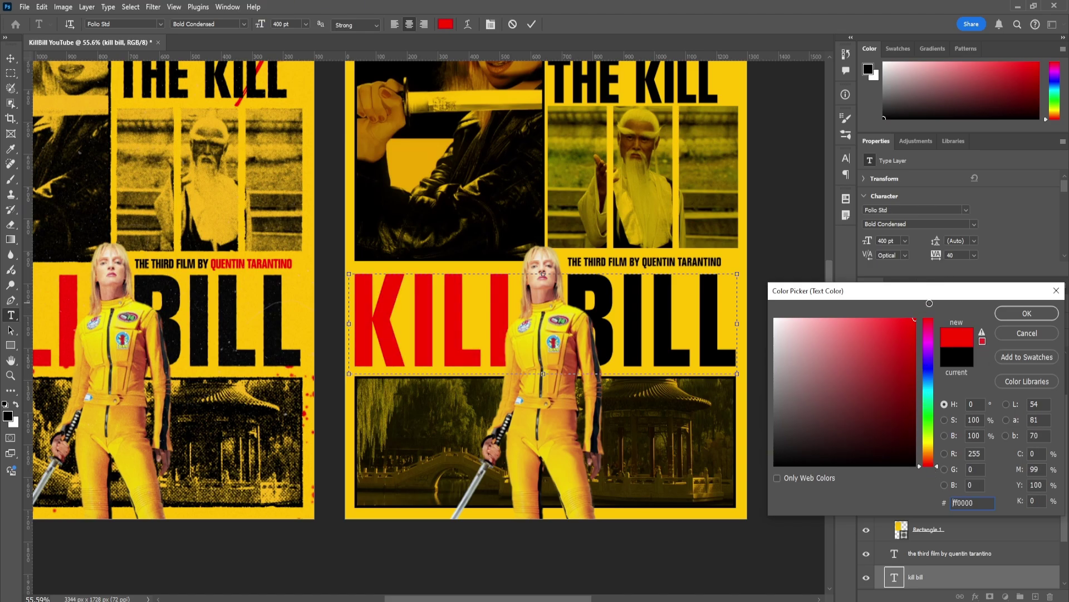
double_click(971, 503)
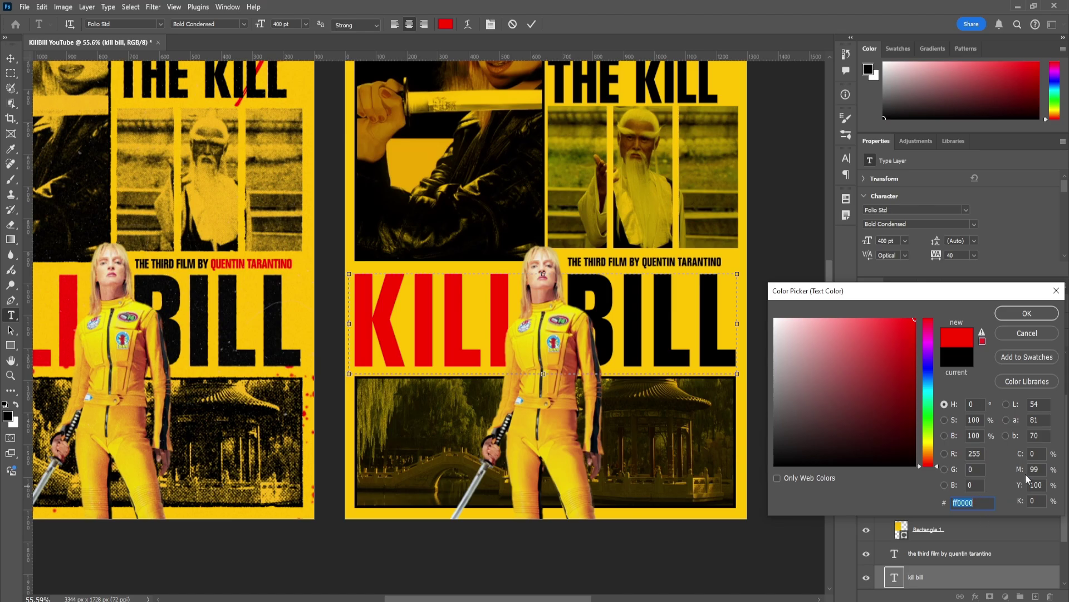
left_click(1026, 314)
left_click(532, 24)
- Recolour the words QUENTIN TARANTINO in the line above the title red
left_click_drag(722, 262, 653, 266)
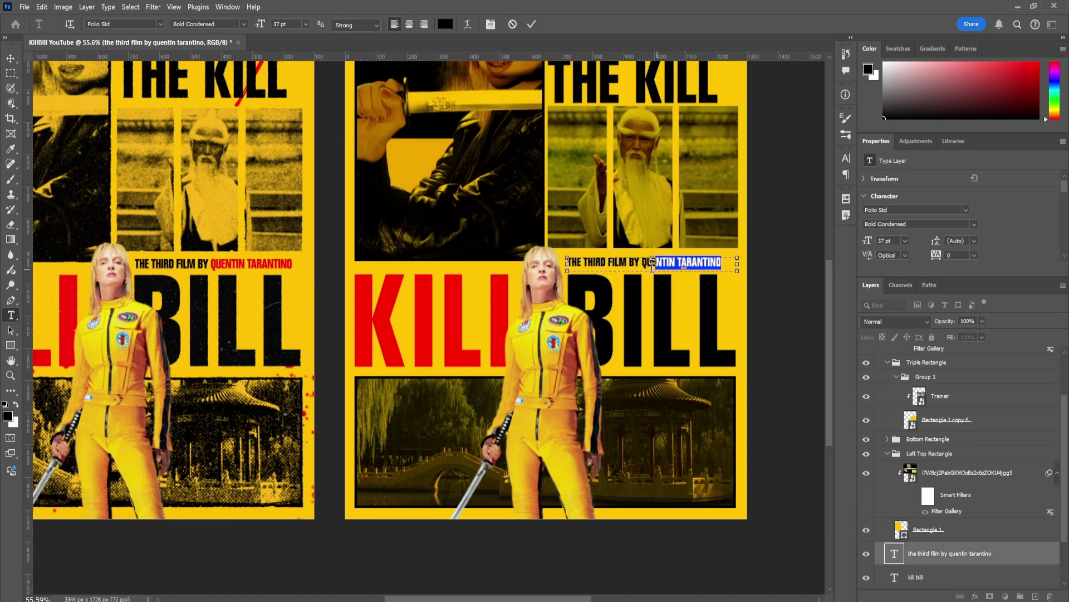
left_click(446, 24)
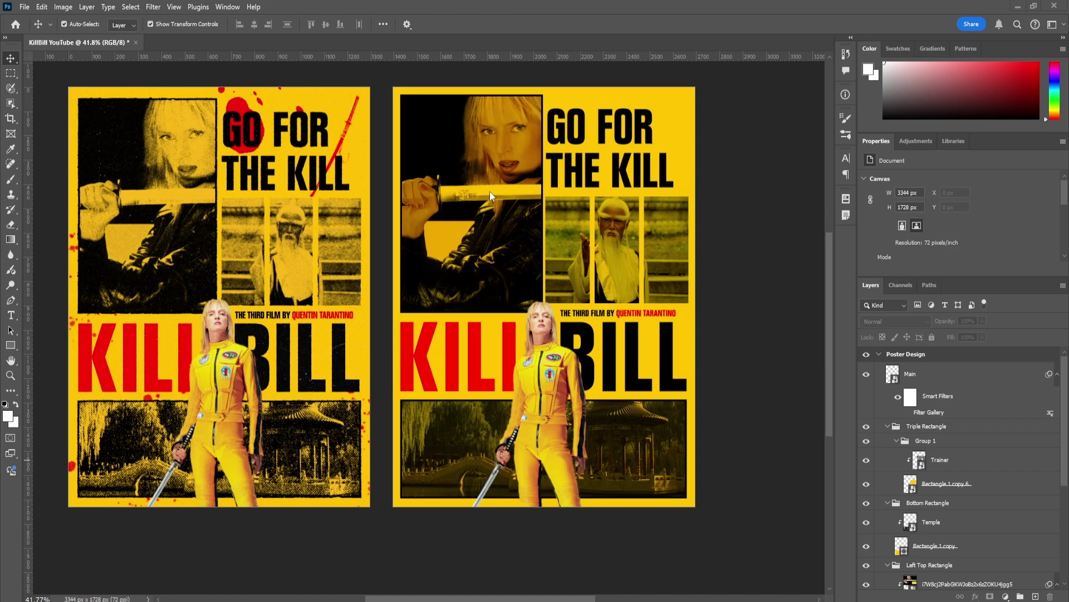
- Apply Add Noise at 6% with Uniform distribution to the clipped photo of the woman holding the sword
left_click(484, 162)
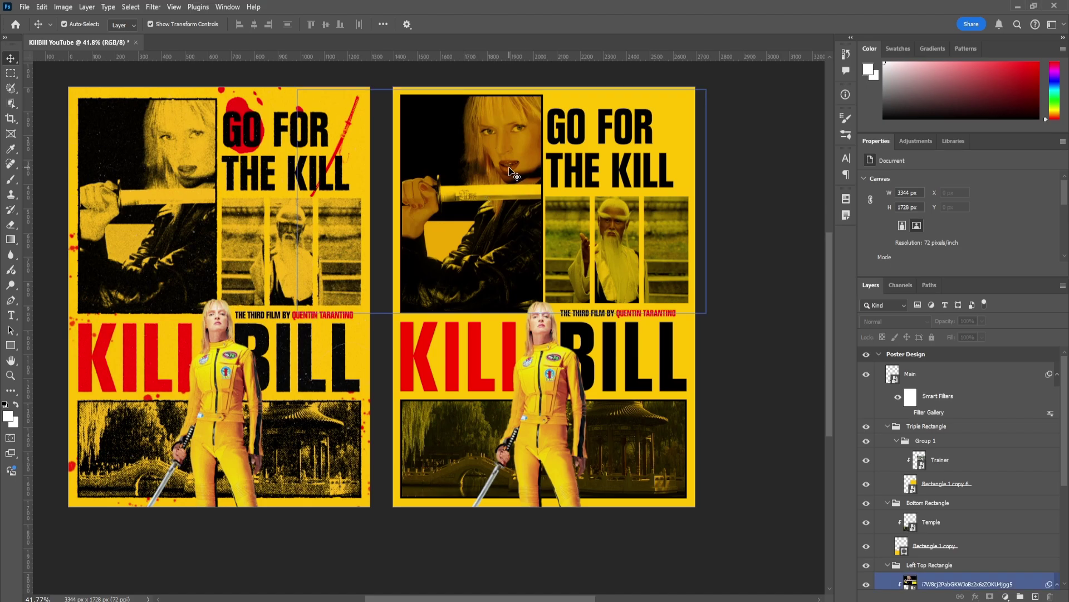
left_click(149, 9)
mouse_move(180, 190)
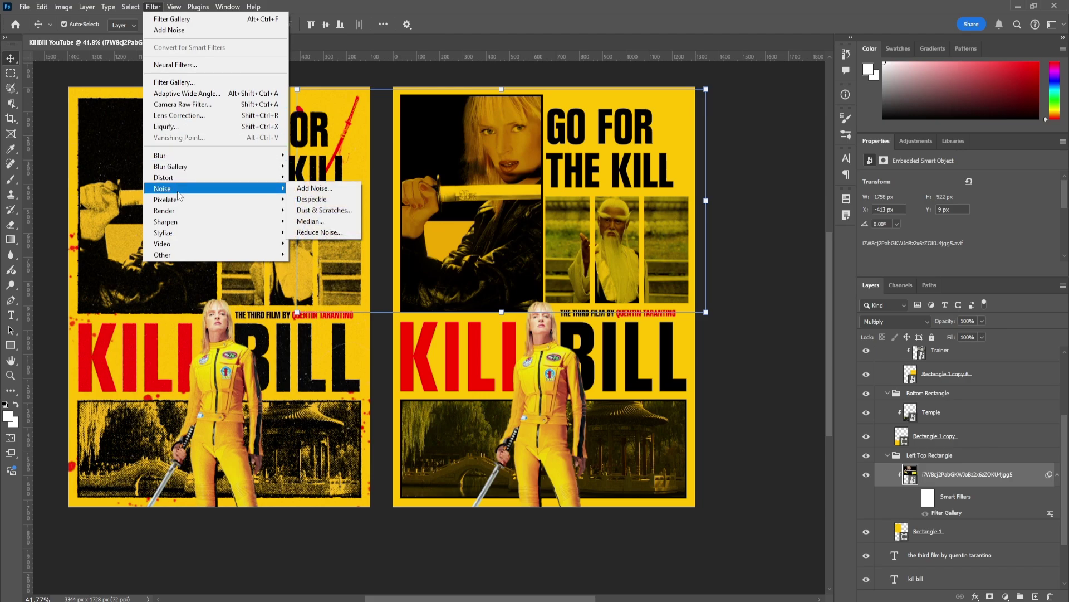
left_click(314, 188)
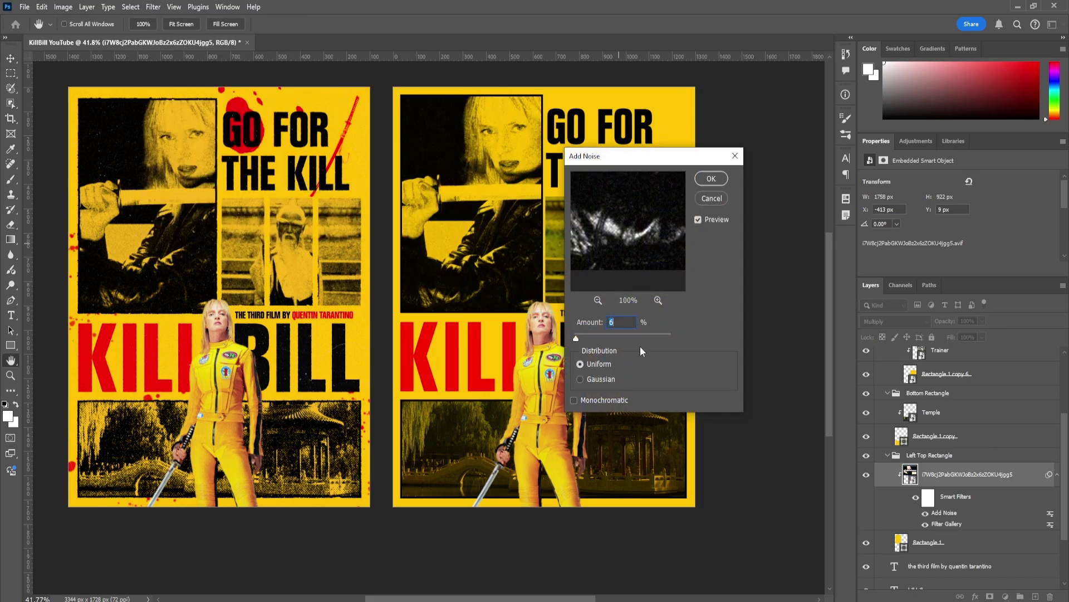
left_click(712, 179)
- Apply the Add Noise filter to the clipped Trainer photo and the Temple photo
left_click(666, 259)
left_click(154, 6)
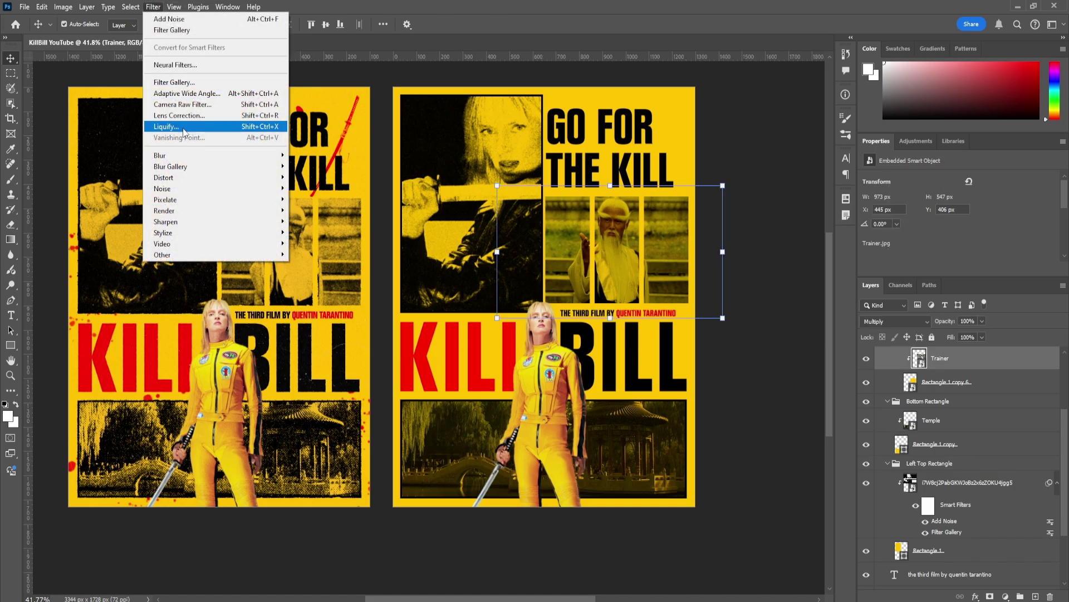
mouse_move(187, 192)
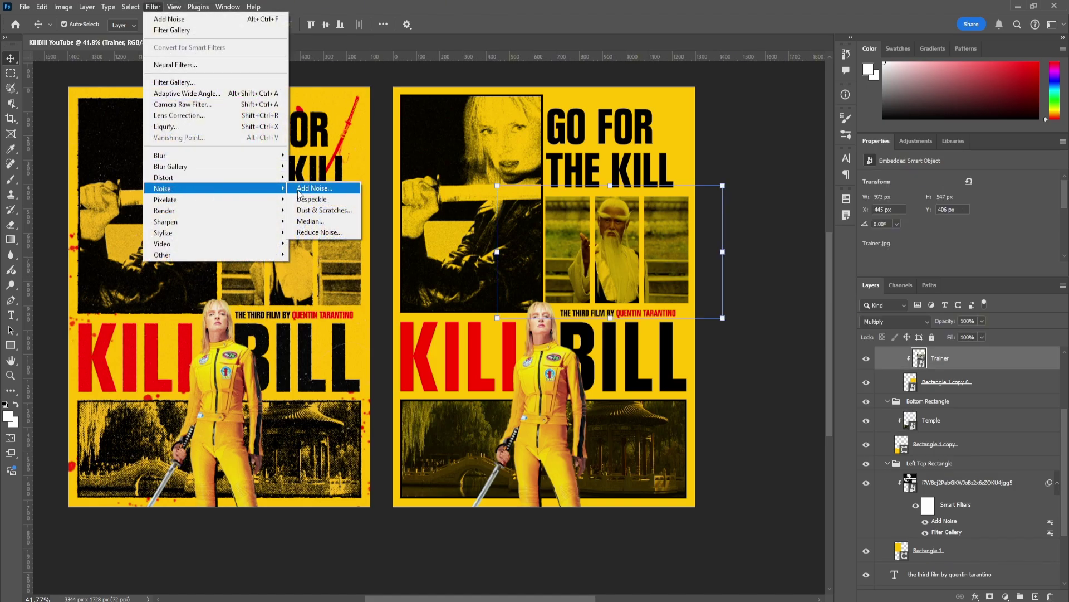
left_click(312, 188)
left_click(712, 178)
left_click(493, 211)
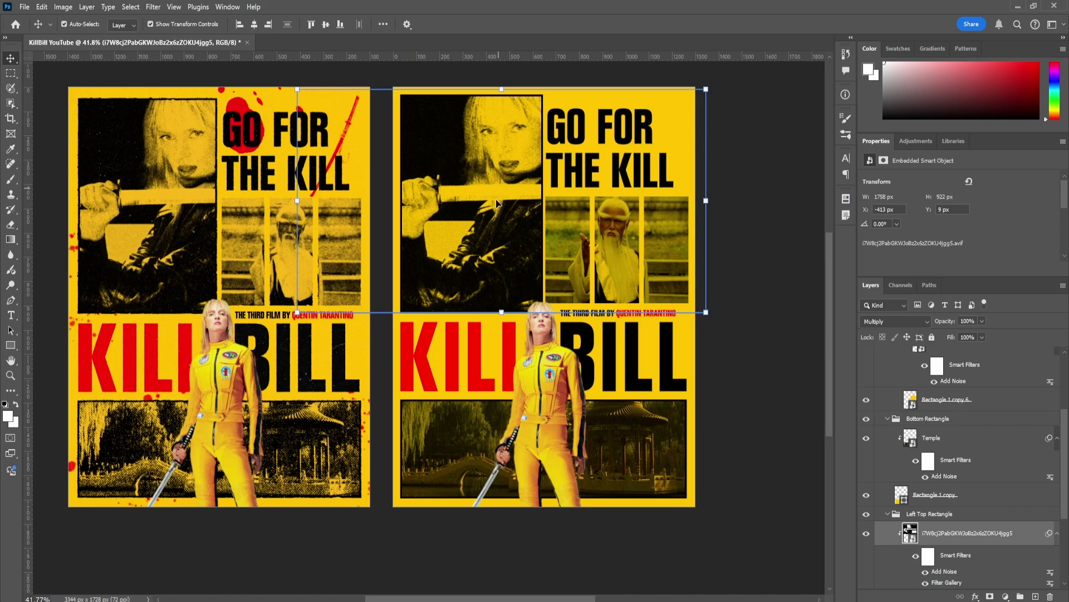
left_click(153, 7)
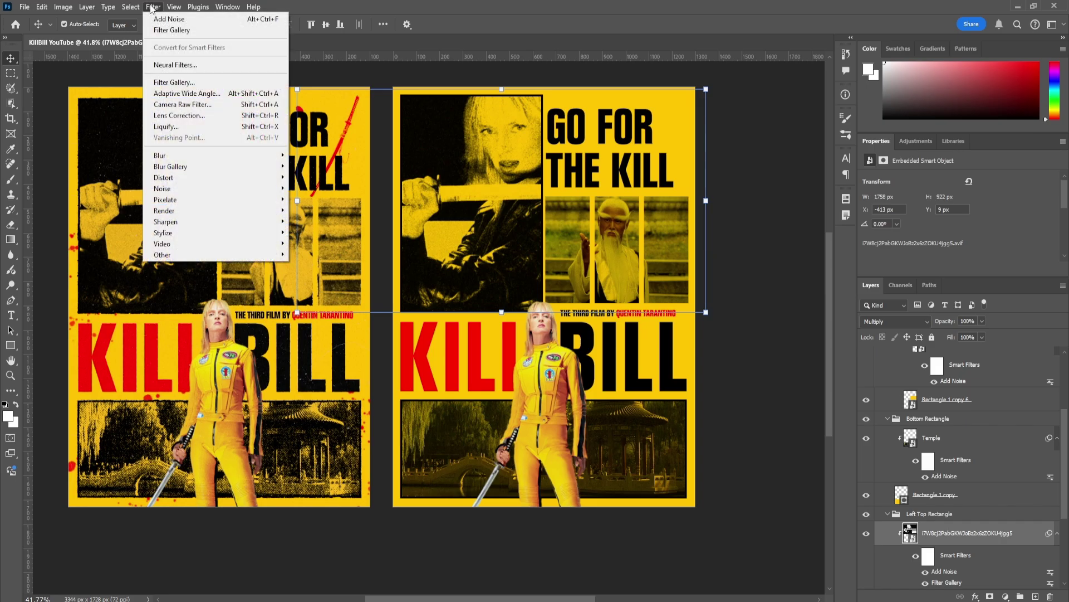
left_click(174, 82)
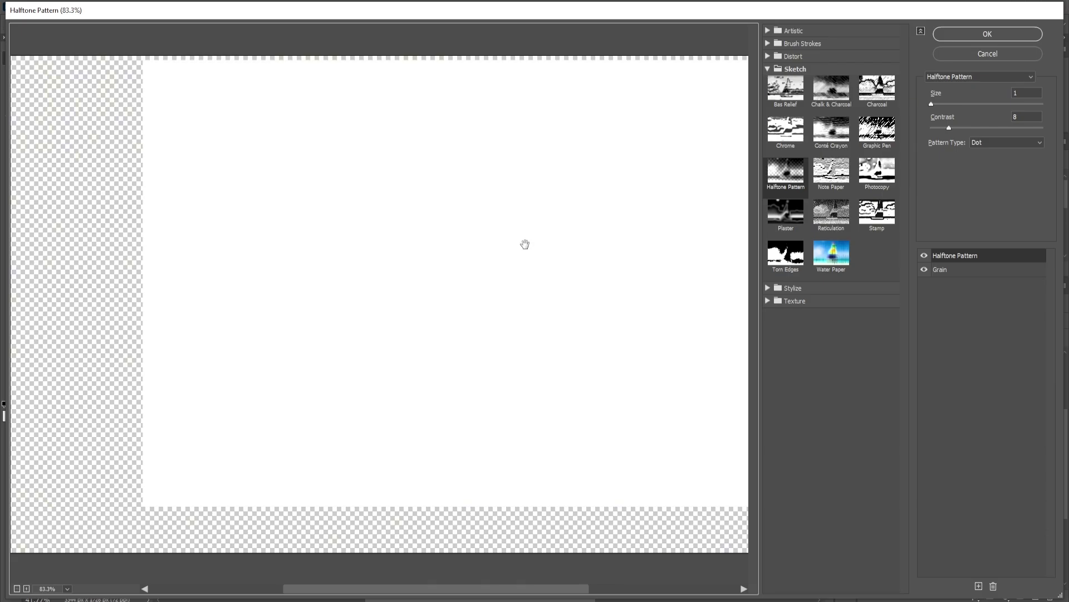
left_click(974, 55)
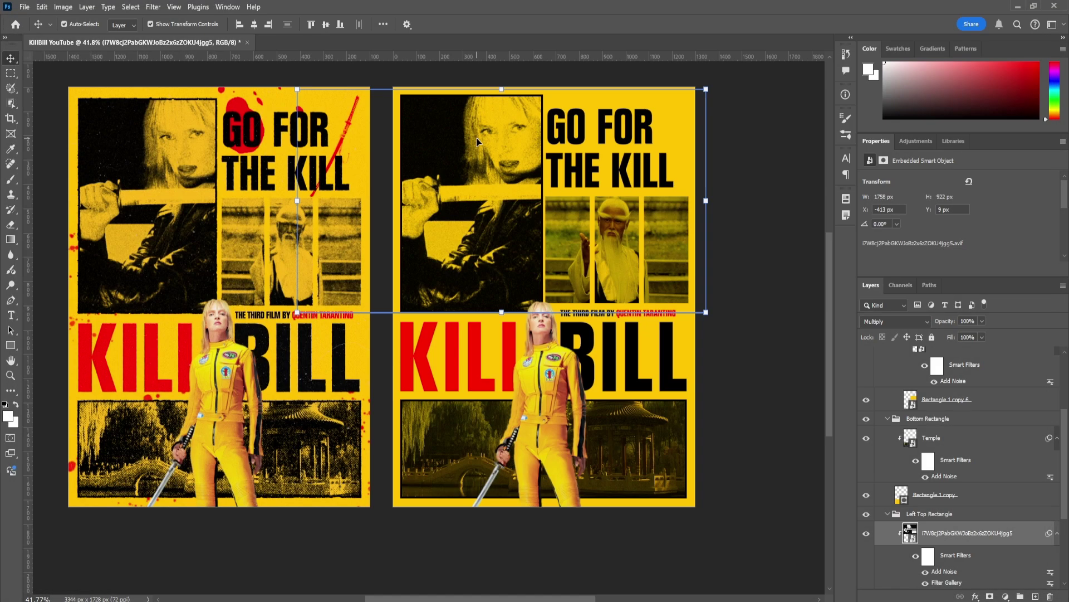
- Reset the colours to black and white and, in the Filter Gallery for the sword-holding woman's photo, set Grain contrast to 56 beneath Halftone Pattern
left_click(4, 406)
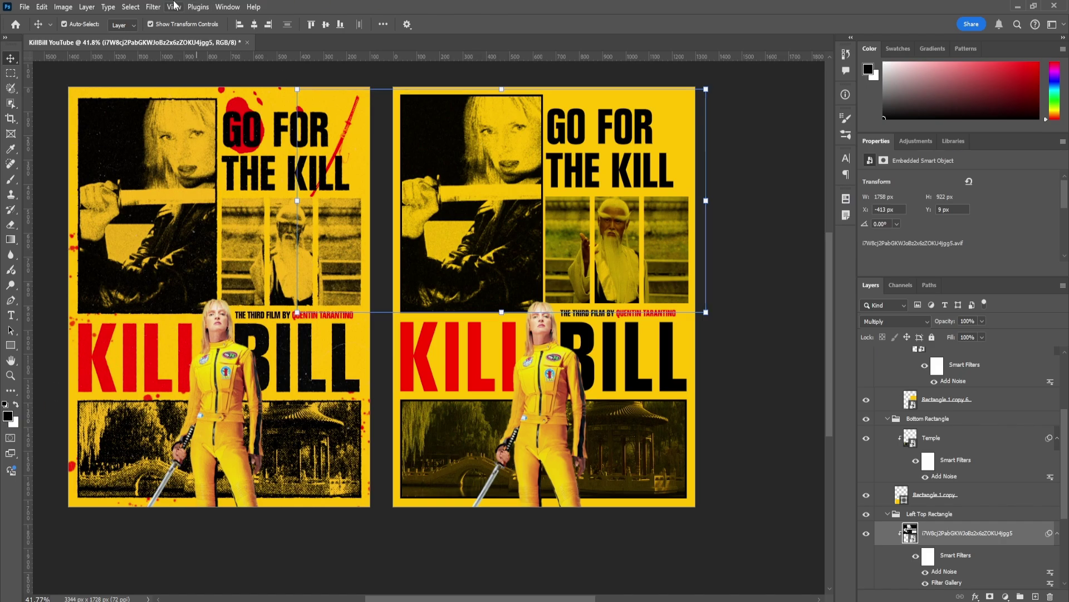
left_click(153, 7)
left_click(178, 82)
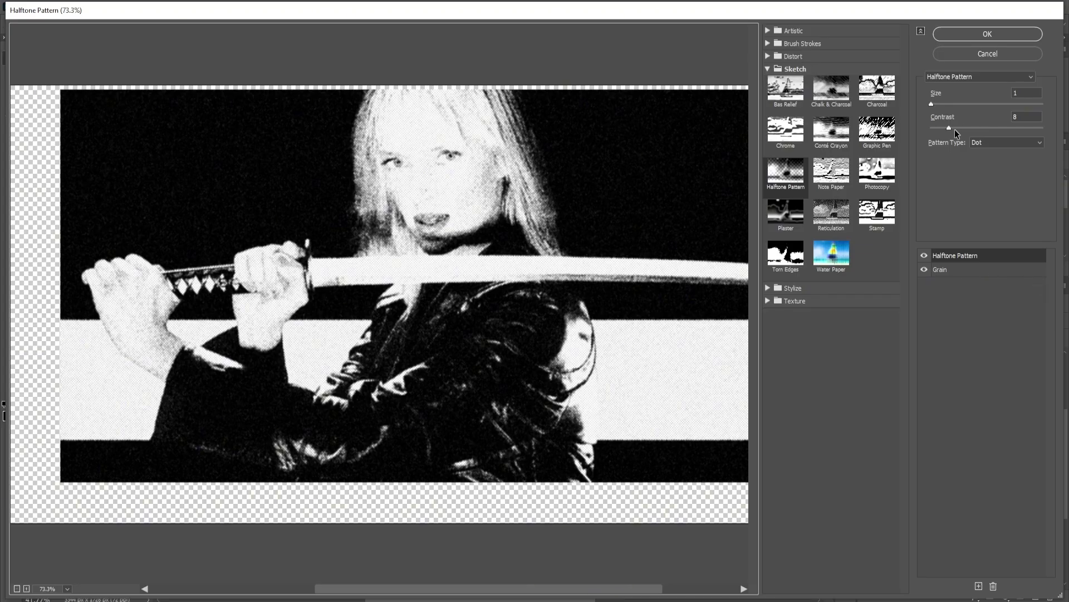
left_click(931, 103)
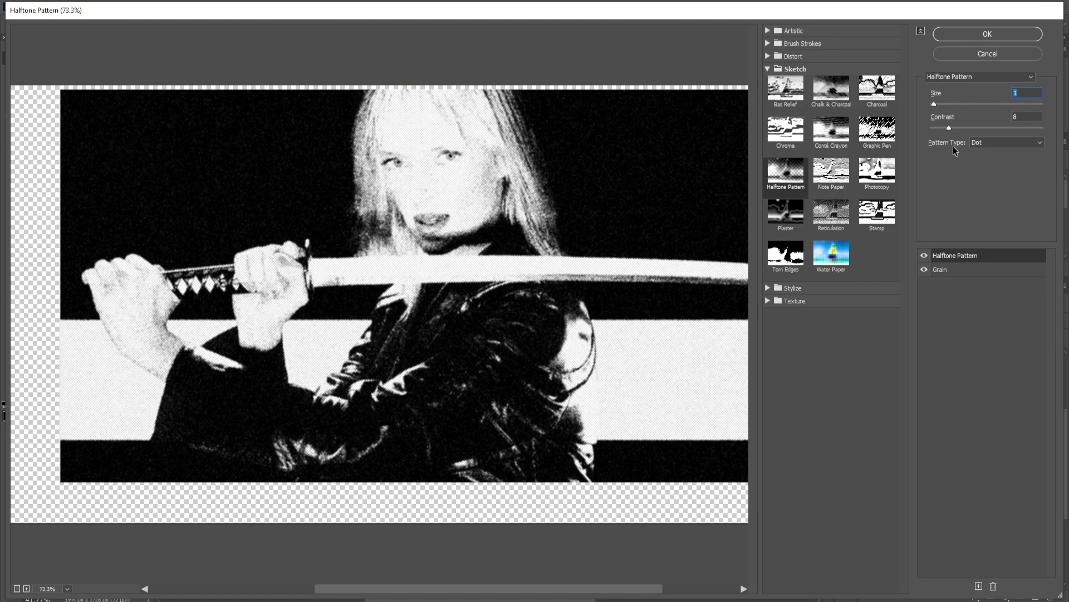
left_click(946, 270)
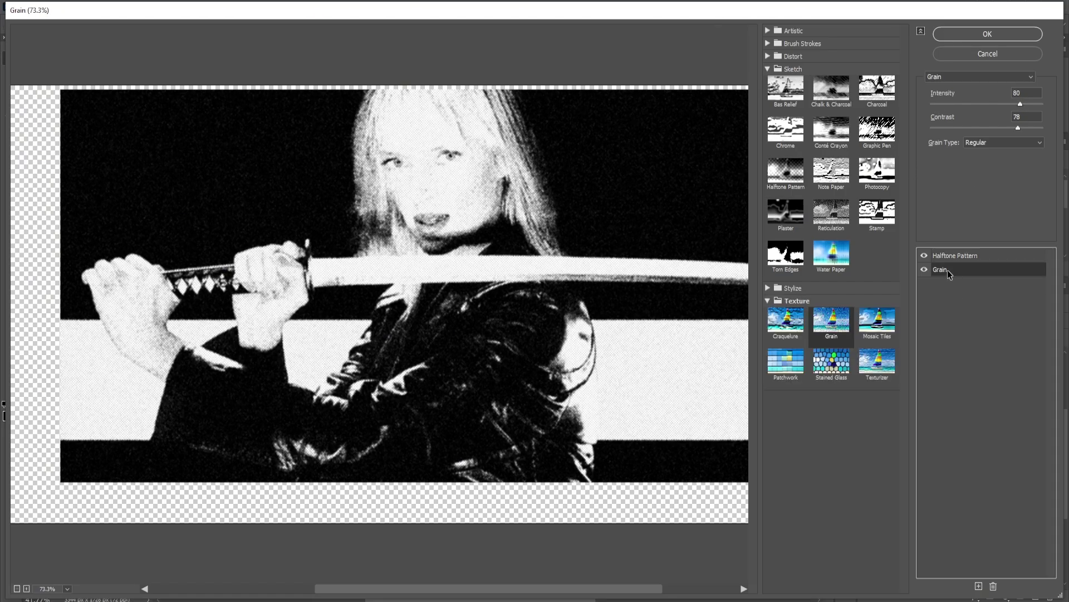
left_click(993, 128)
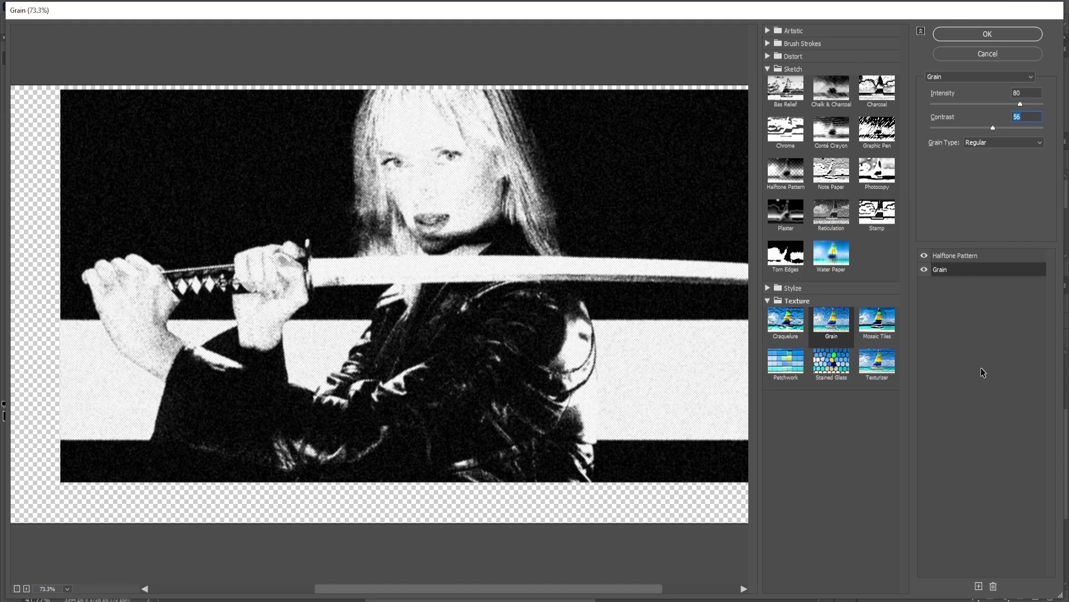
- Try a Stamp effect layer above Halftone Pattern, and delete that effect layer
left_click(980, 587)
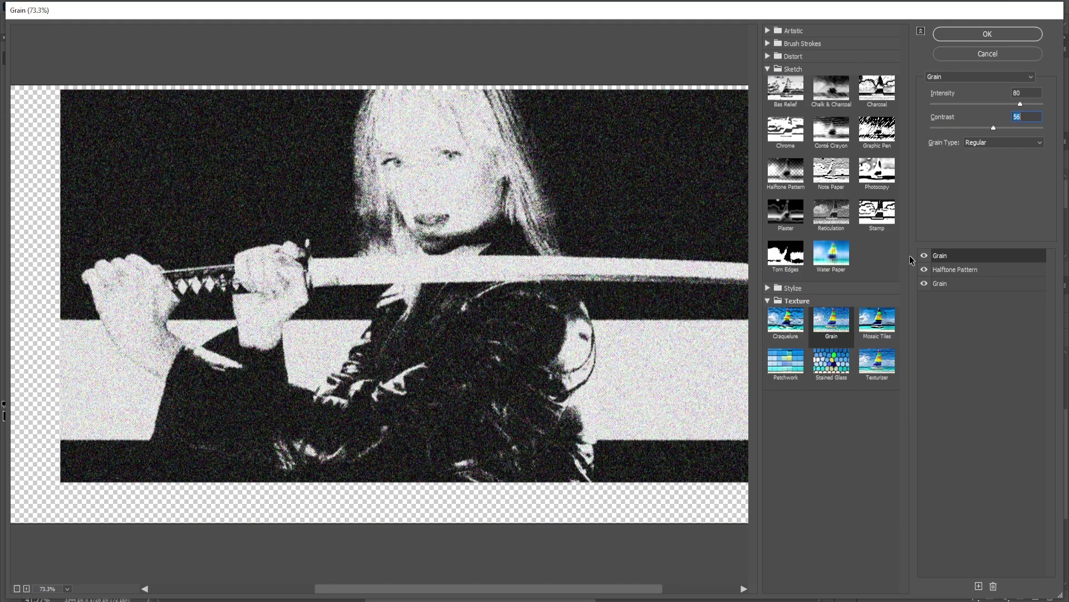
left_click(878, 213)
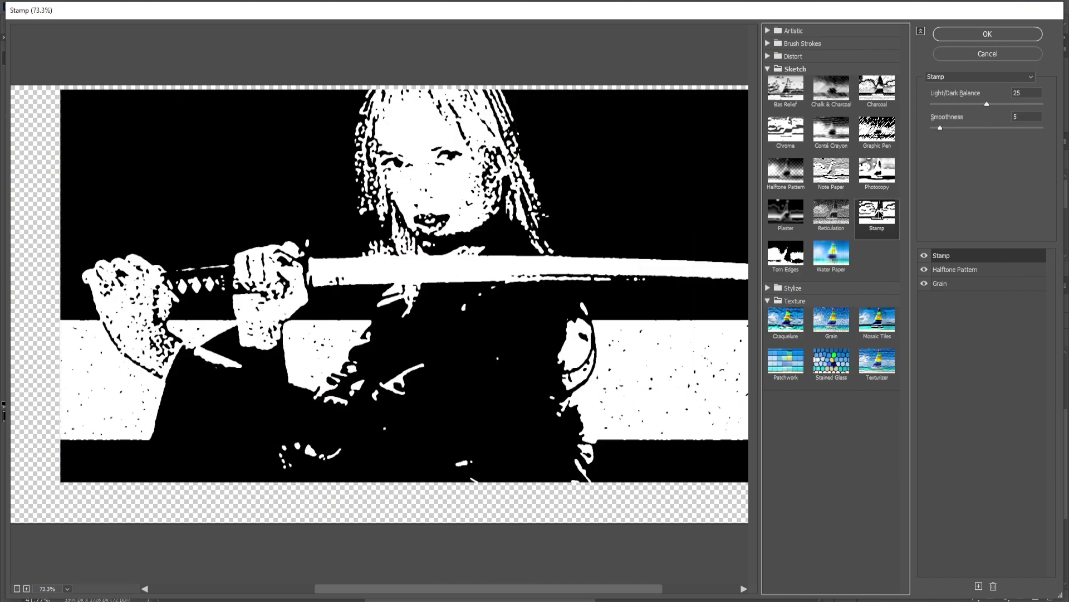
left_click(960, 256)
left_click(993, 586)
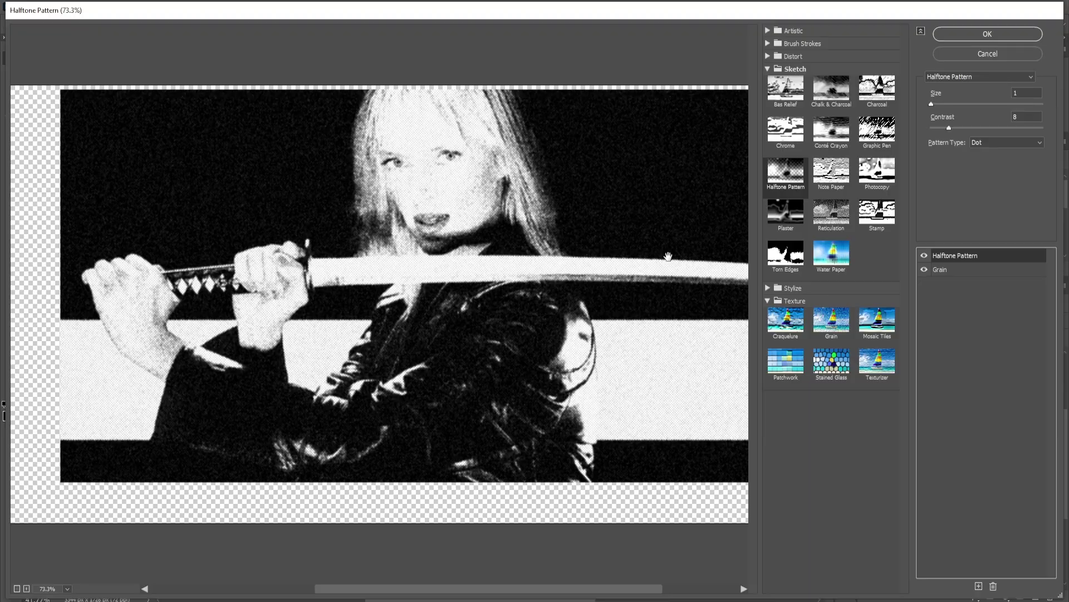
- Accept the effects on the woman's photo and apply the same Filter Gallery effects to the Trainer photo
key("Return")
left_click(607, 256)
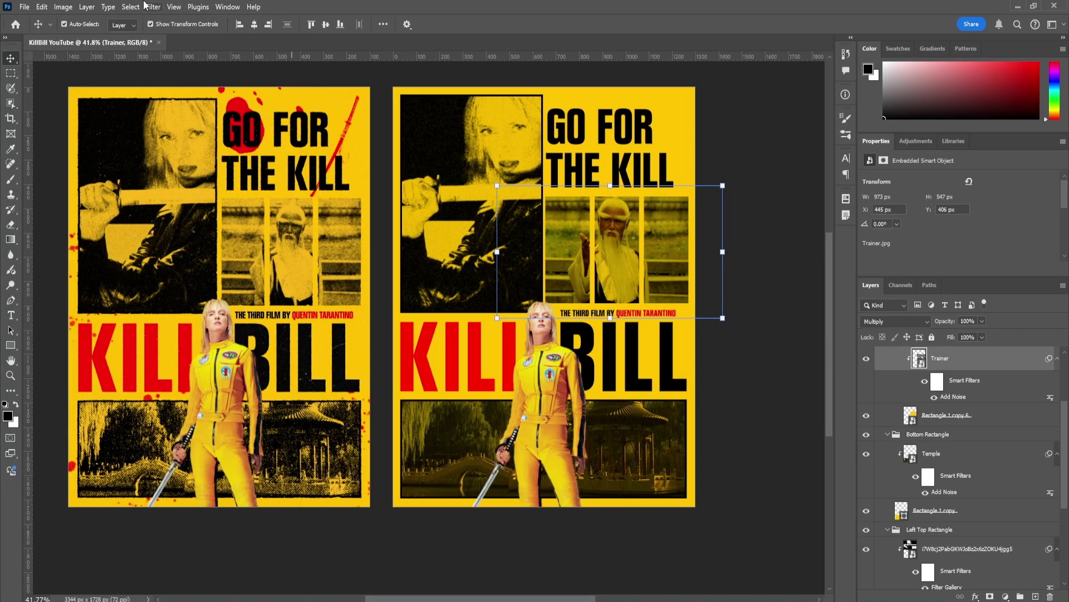
left_click(153, 6)
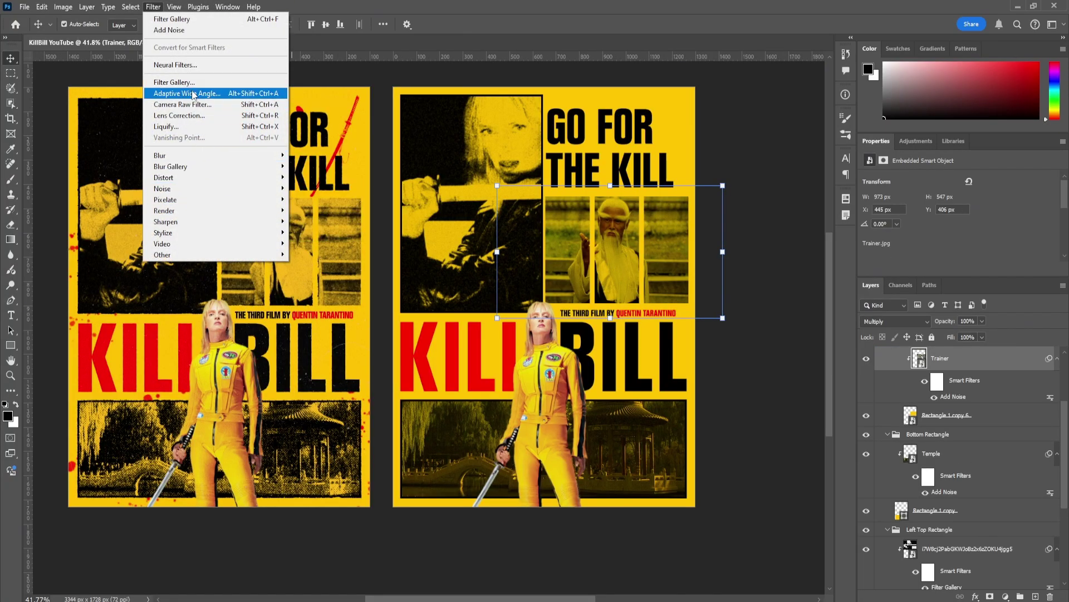
left_click(174, 82)
left_click(987, 54)
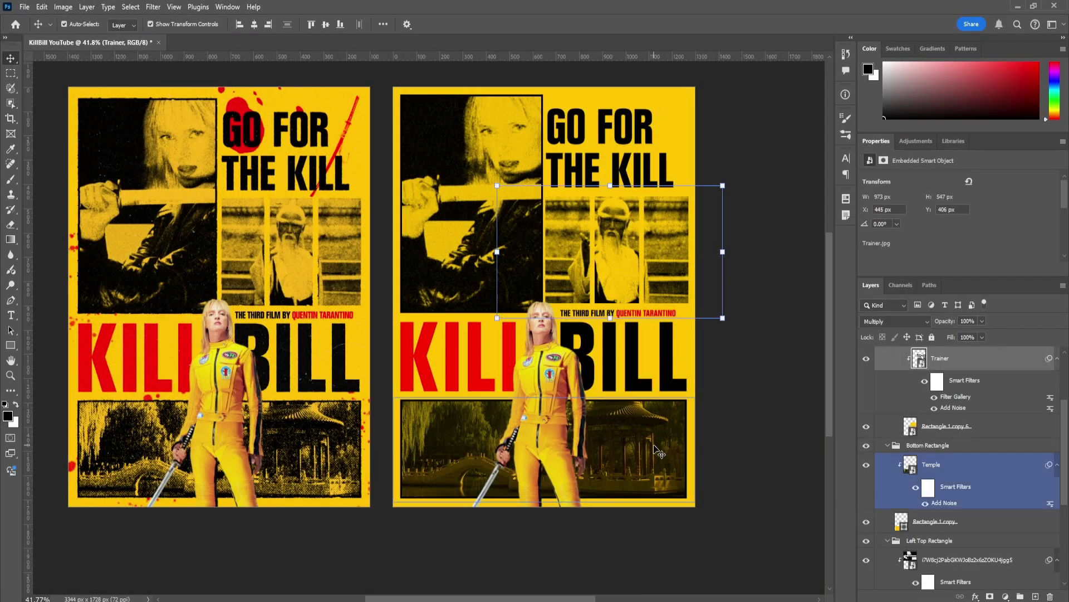
- Apply the Filter Gallery's Halftone Pattern and Grain effects to the Temple photo
left_click(153, 7)
left_click(191, 83)
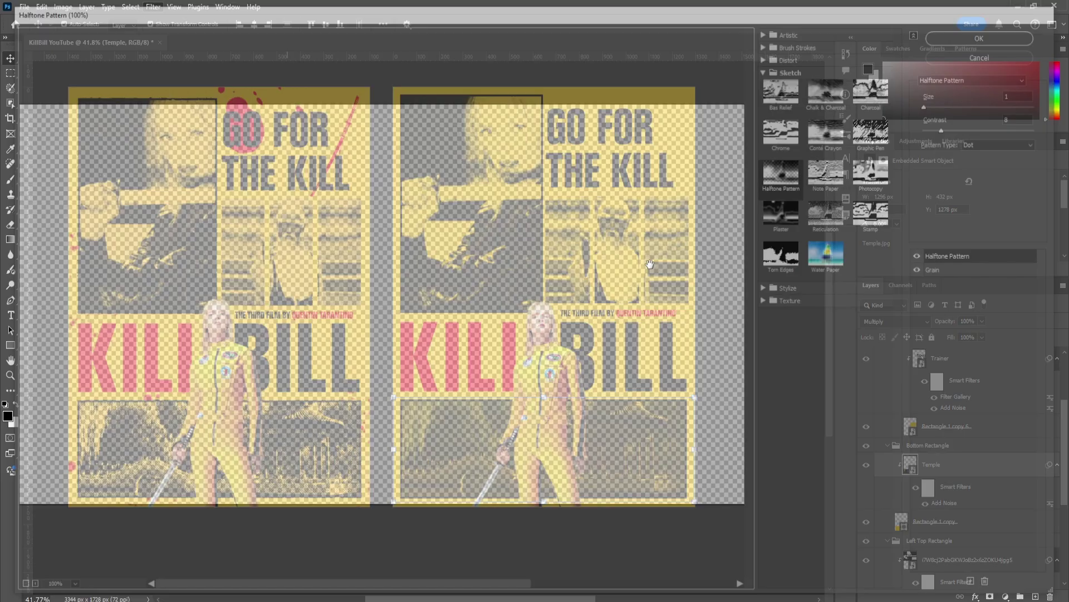
left_click(966, 35)
- Place the Sword image on the new poster, scaled to about 184% and rotated about -13°
left_click(809, 358)
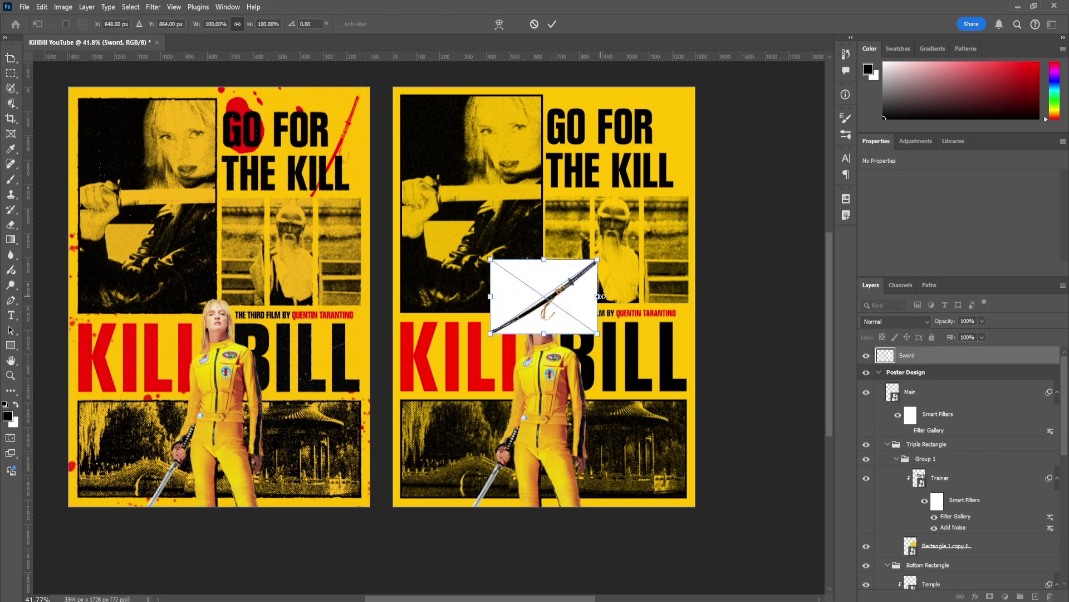
left_click_drag(601, 296, 690, 296)
left_click_drag(704, 376, 720, 352)
left_click_drag(594, 320, 551, 271)
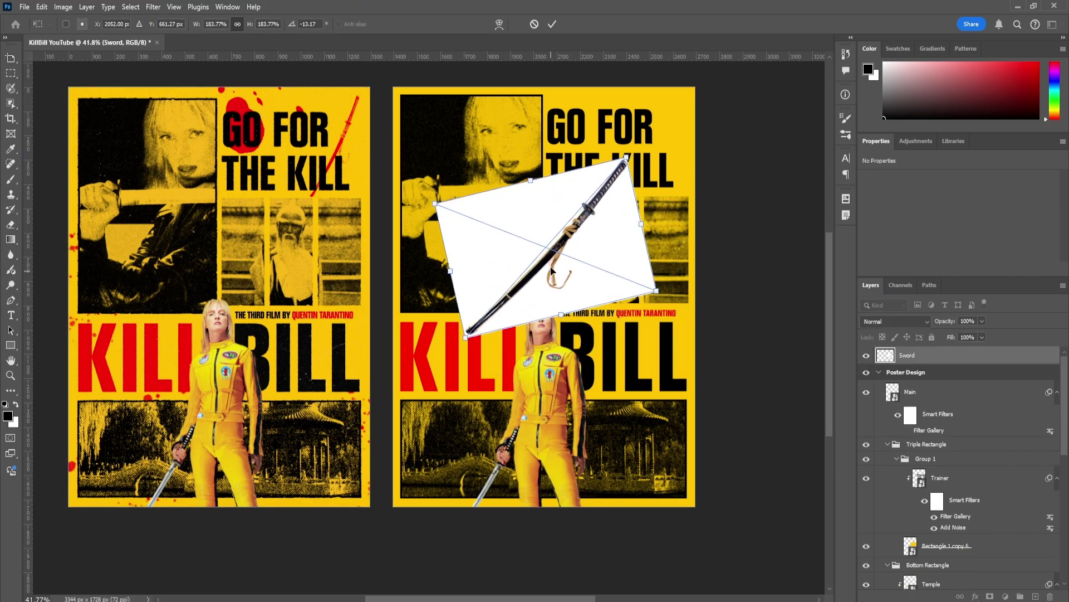
left_click(552, 24)
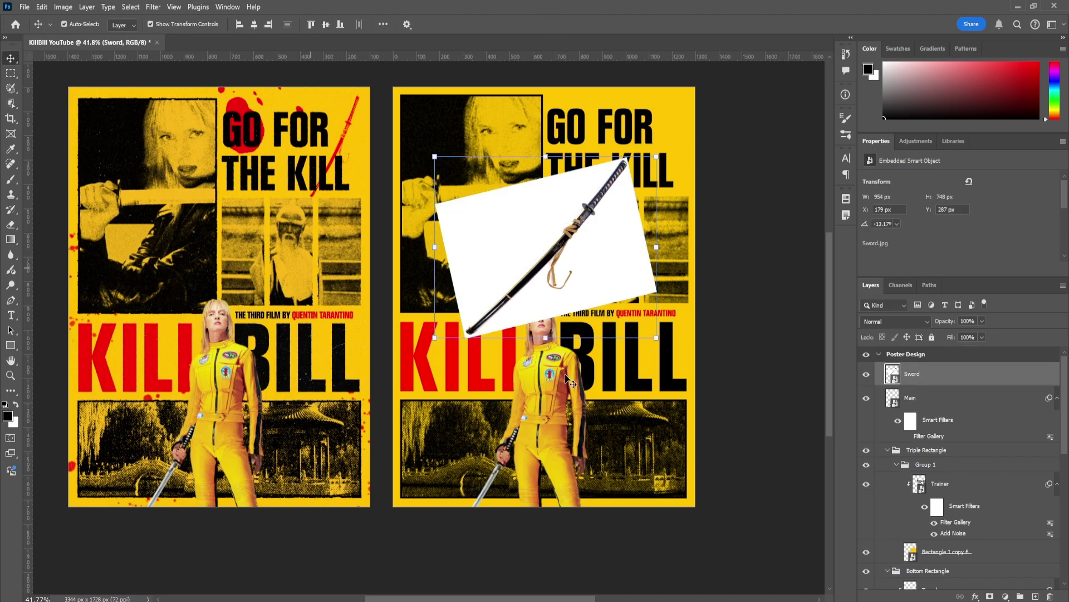
- Select the white background around the sword using Color Range with sampled colours at fuzziness 136
left_click(131, 6)
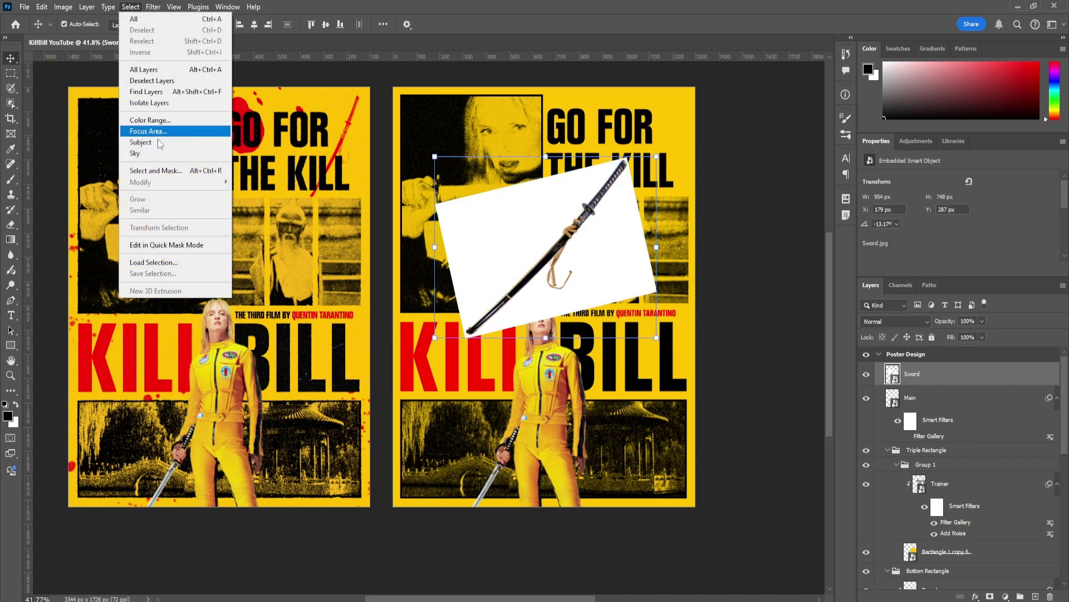
left_click(158, 122)
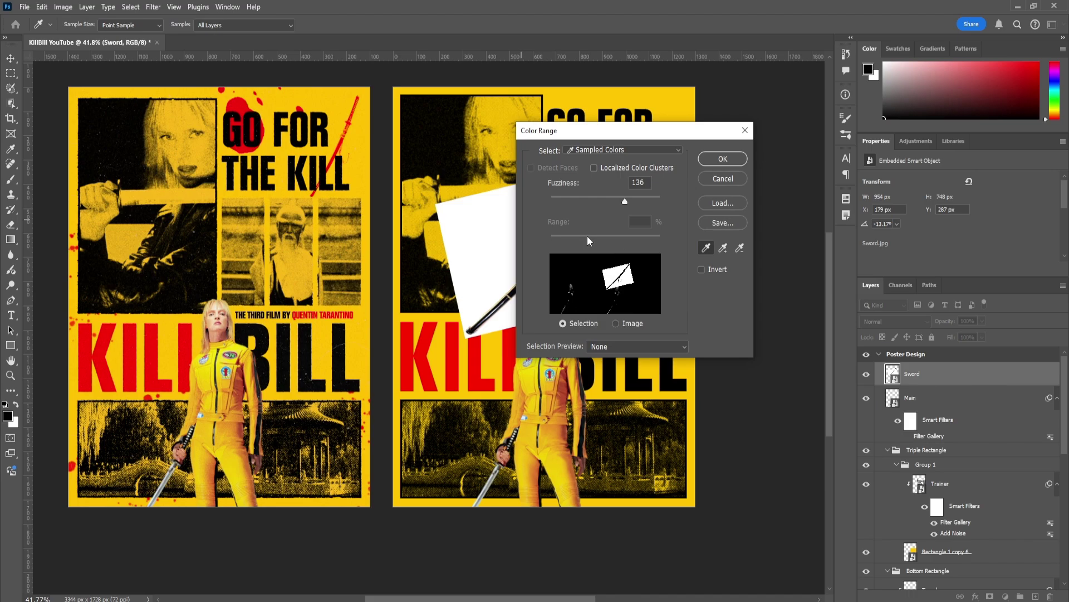
left_click(482, 221)
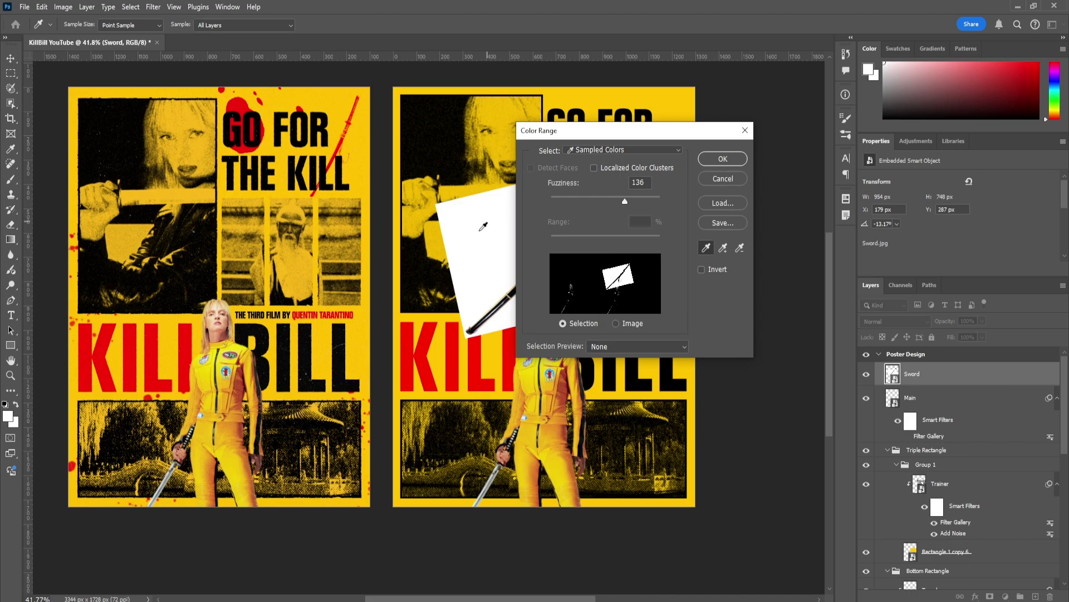
left_click(722, 159)
key("v")
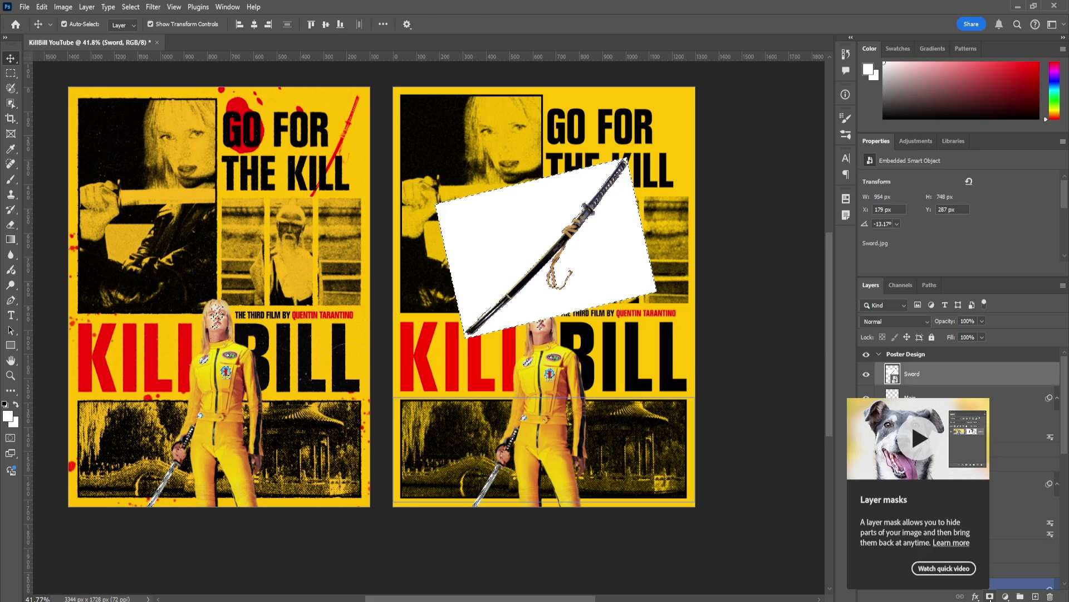
- Add a layer mask to the Sword layer from the selection and invert it to hide the white background
left_click(989, 596)
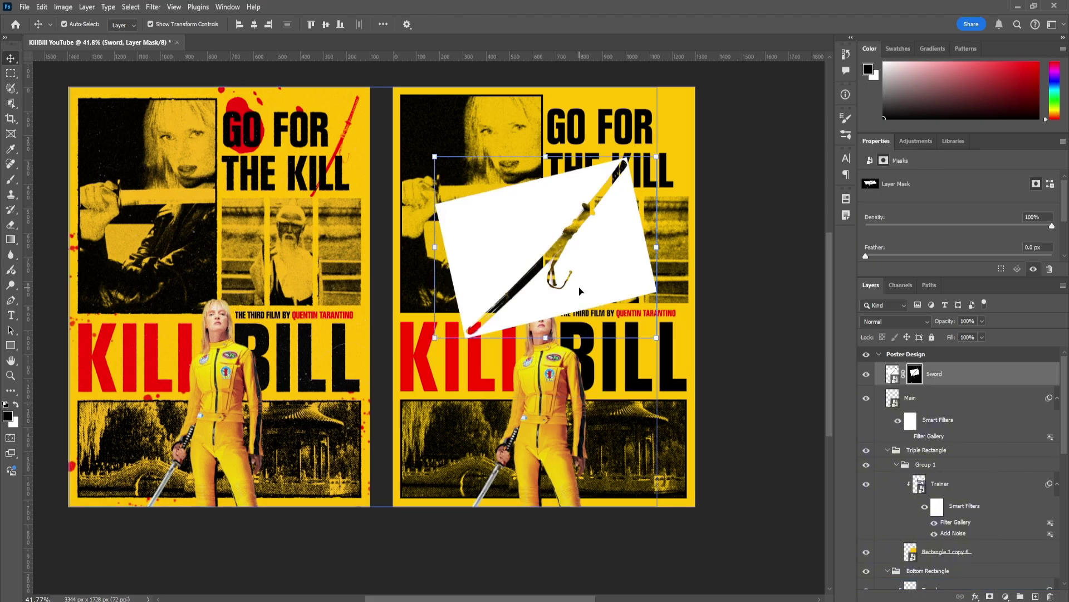
key("ctrl")
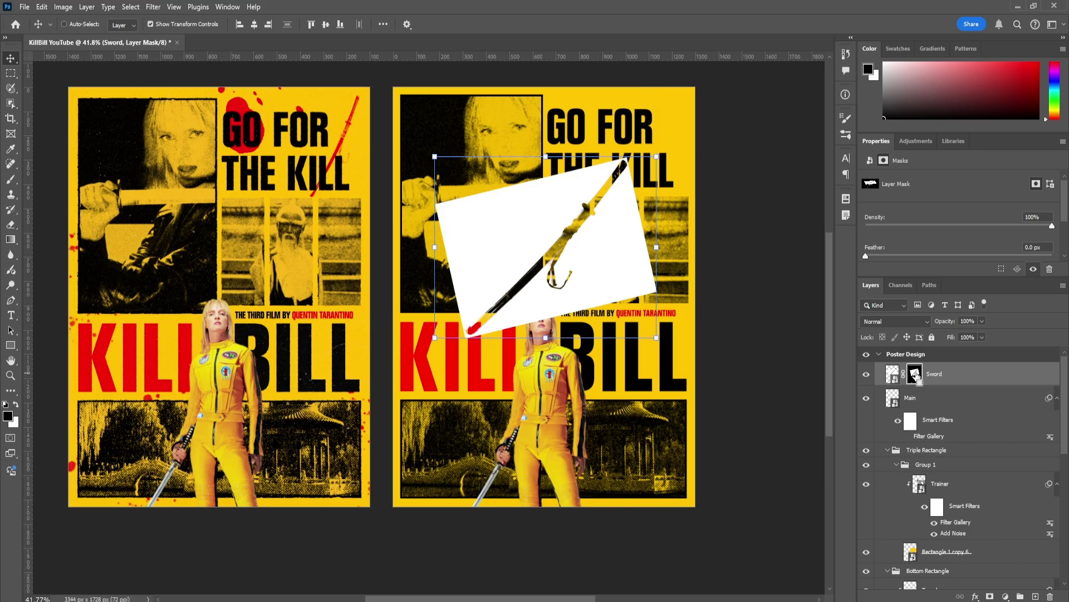
key("ctrl+i")
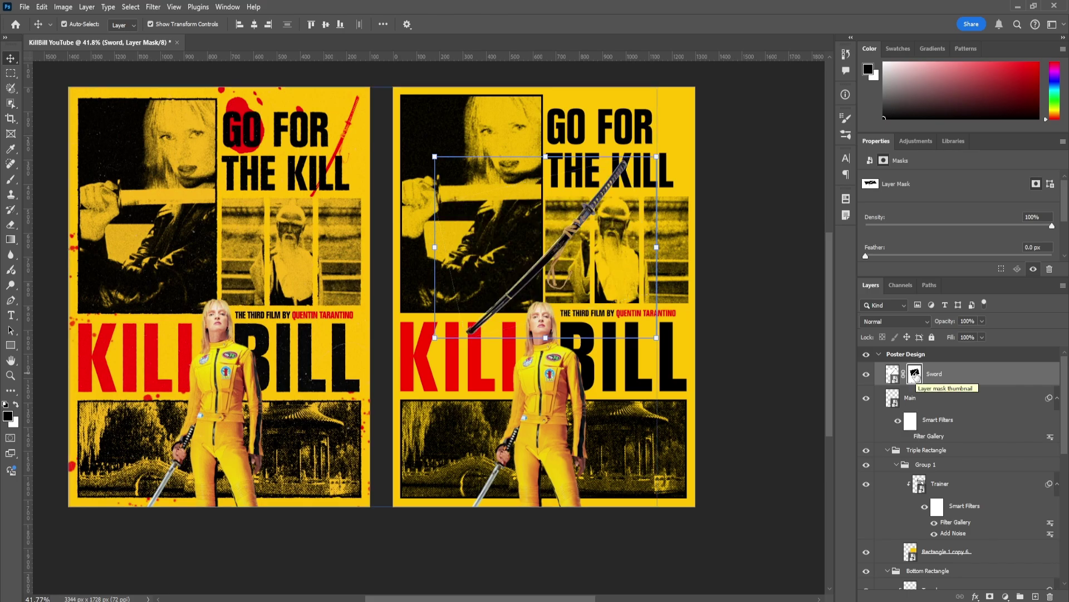
- Scale the sword to about 73% over the GO FOR THE KILL heading and set its blend mode to Color Burn
left_click_drag(656, 246, 597, 267)
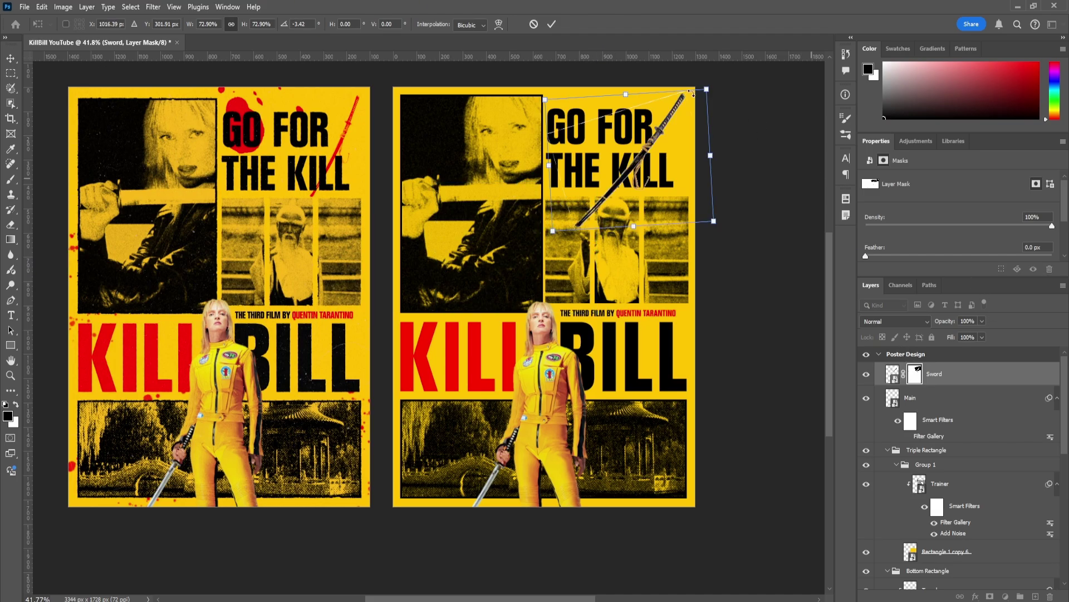
key("Return")
left_click(895, 321)
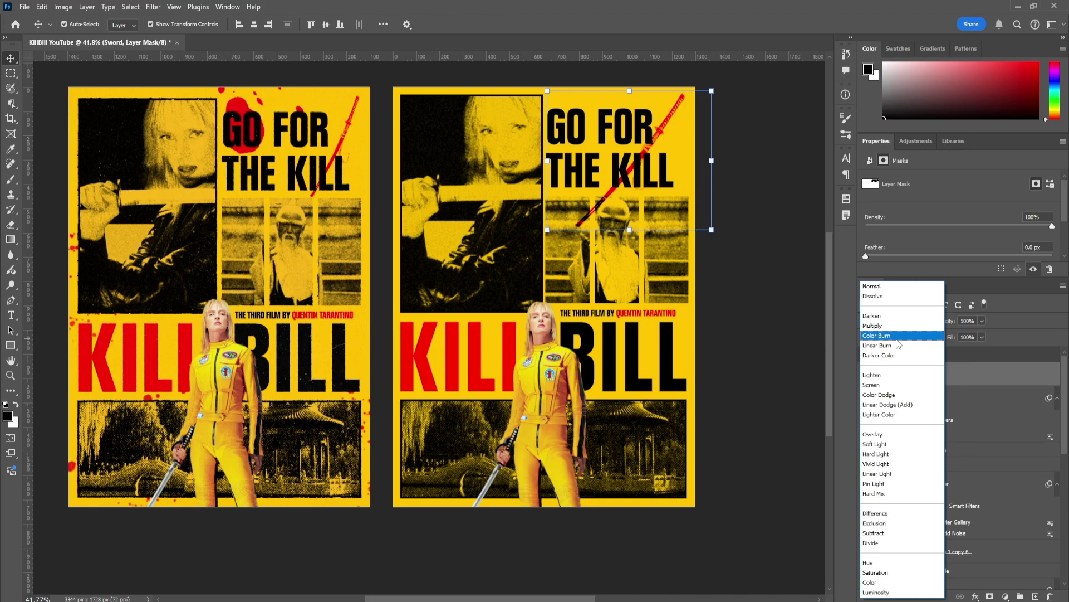
left_click(897, 338)
- Move the Sword layer directly above Color Fill 1, and shrink and rotate the sword more steeply beside the heading
scroll(958, 445, "down", 3)
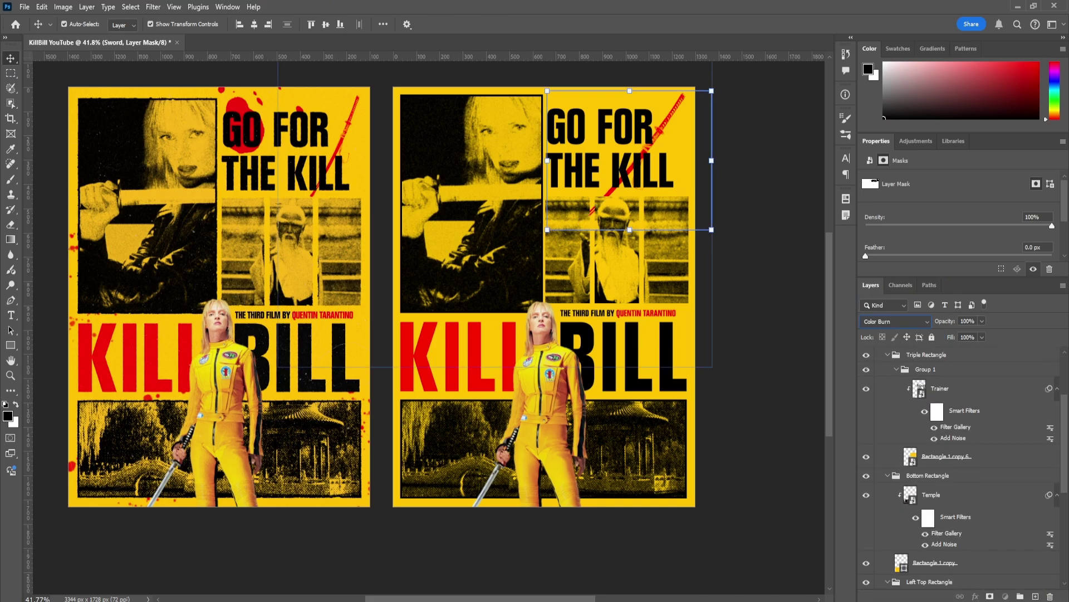
scroll(958, 446, "down", 7)
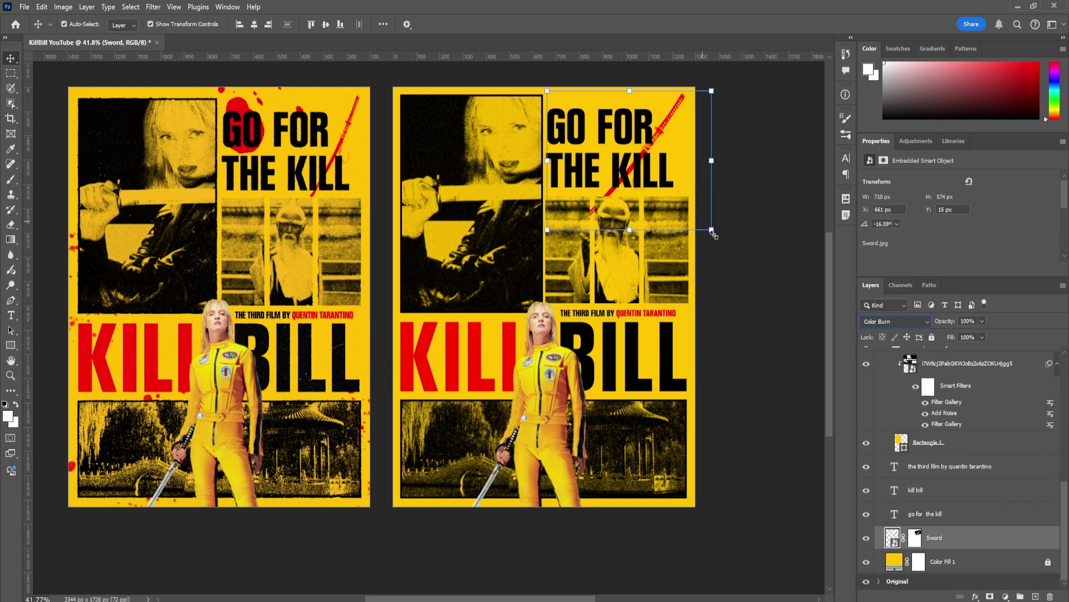
left_click_drag(715, 232, 727, 217)
left_click_drag(711, 147, 691, 135)
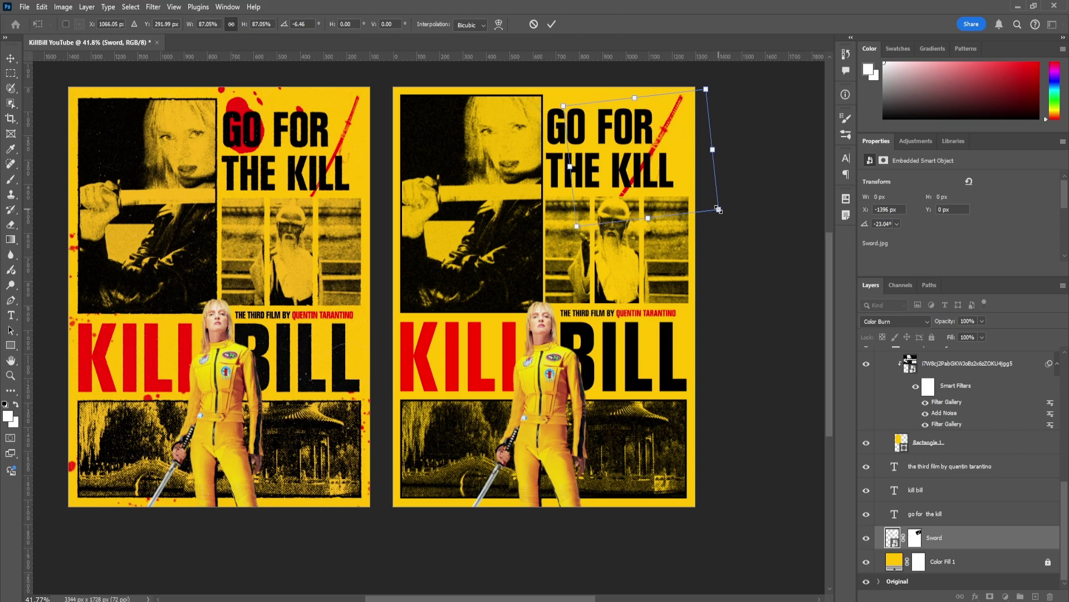
left_click(756, 351)
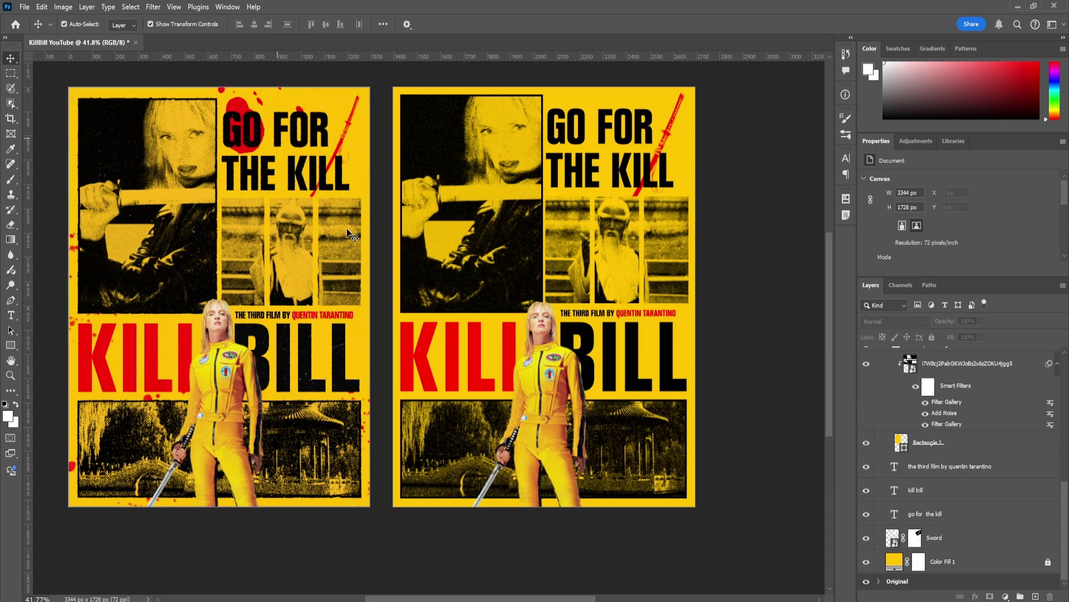
left_click(936, 415)
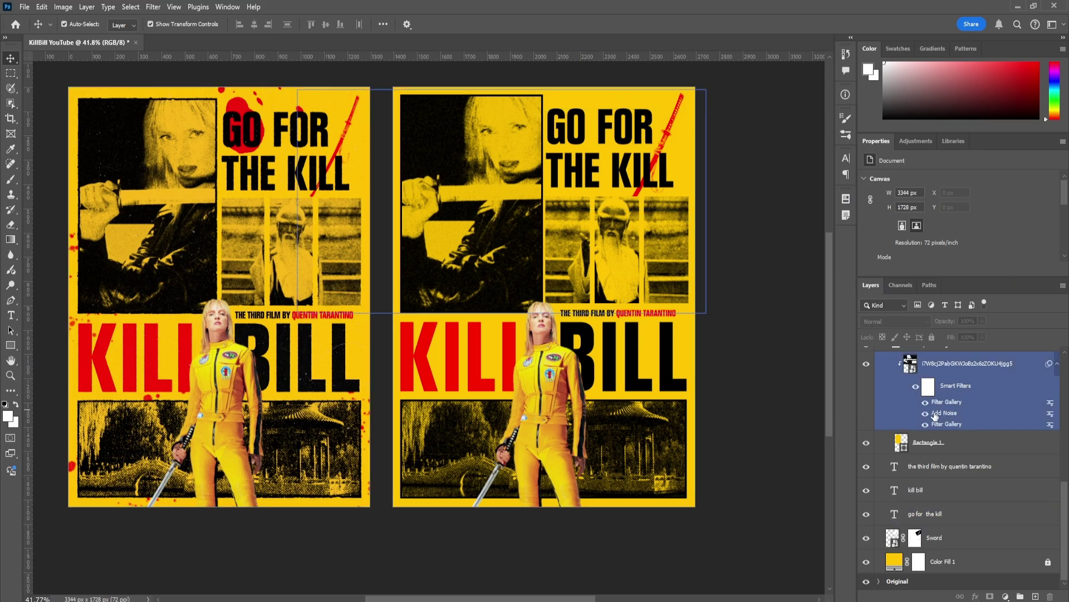
scroll(935, 416, "up", 2)
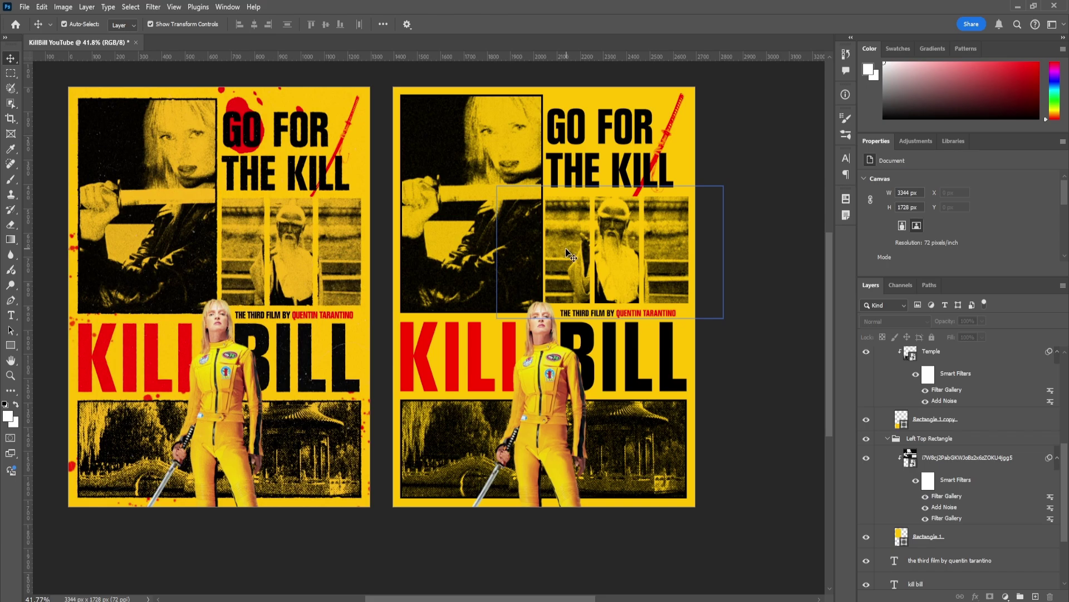
scroll(568, 256, "down", 1)
scroll(591, 287, "up", 2)
scroll(972, 423, "down", 5)
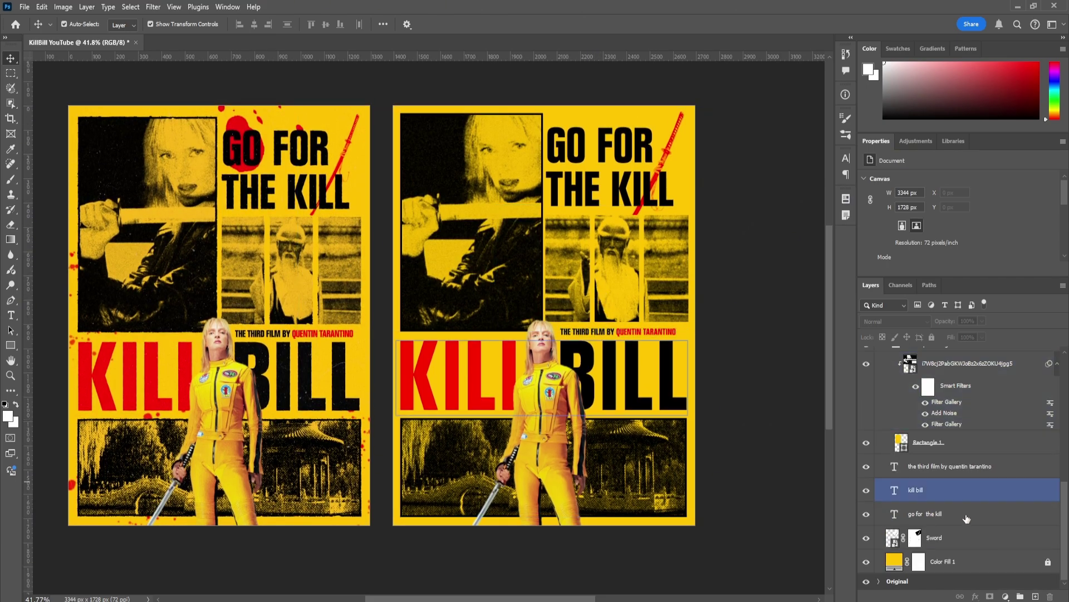
- Add a new layer directly above Sword and choose the second brush in the Resource Boy - Blood Brushes set
left_click(963, 537)
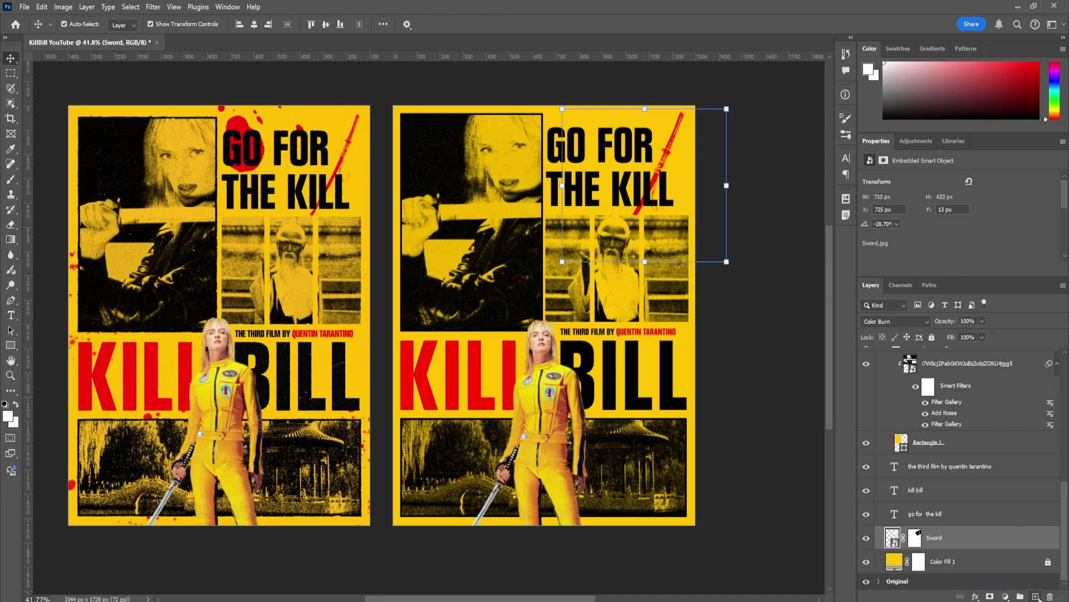
left_click(1037, 597)
left_click(10, 179)
left_click(81, 24)
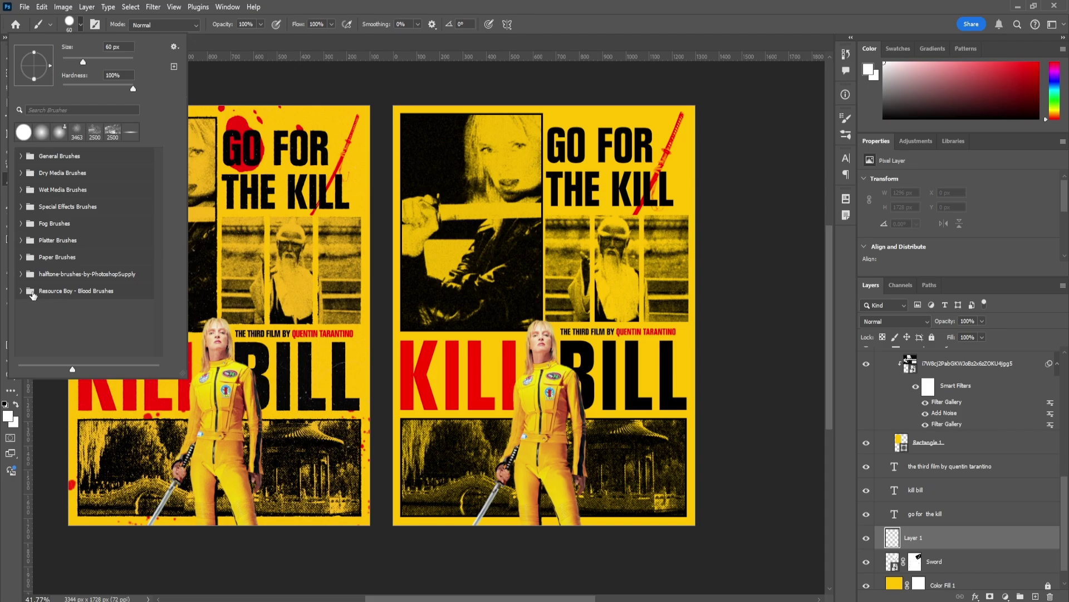
left_click(33, 291)
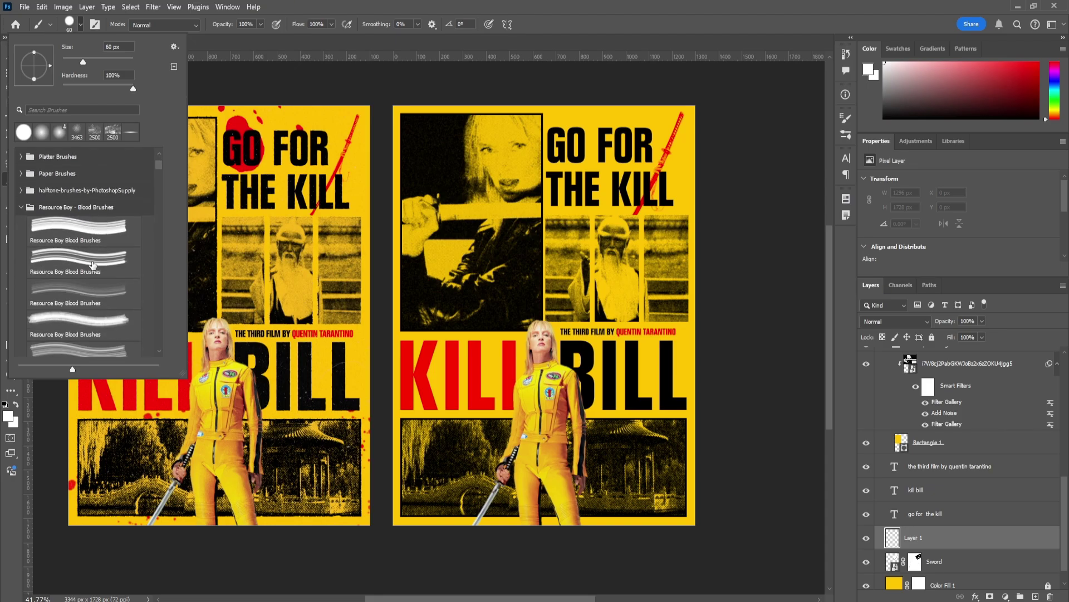
left_click(93, 265)
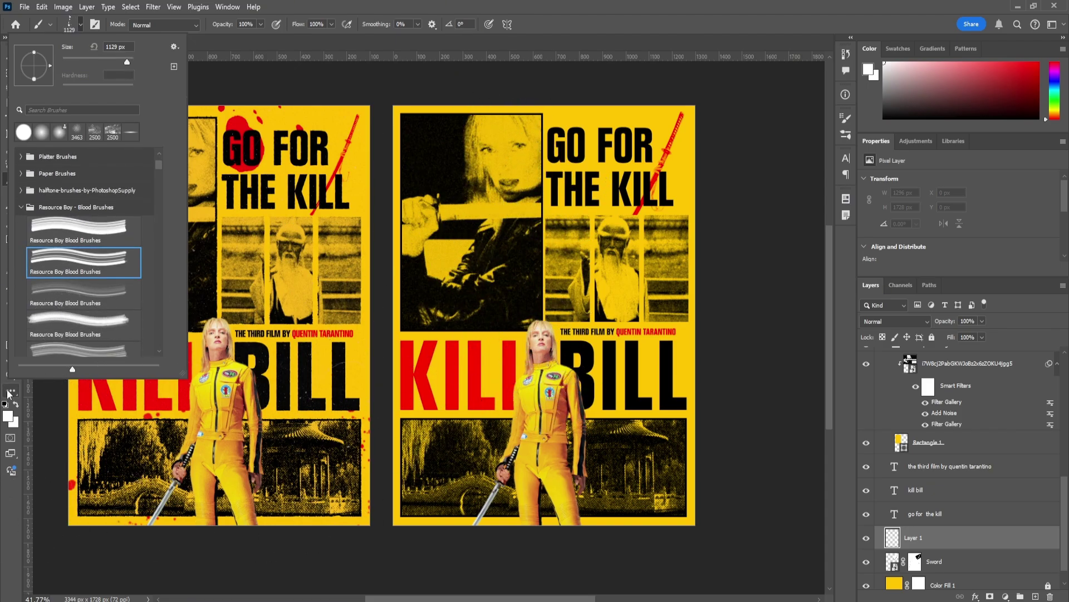
- Set the foreground colour to the bright red ff0101 sampled from the KILL title
left_click(8, 415)
left_click(513, 359)
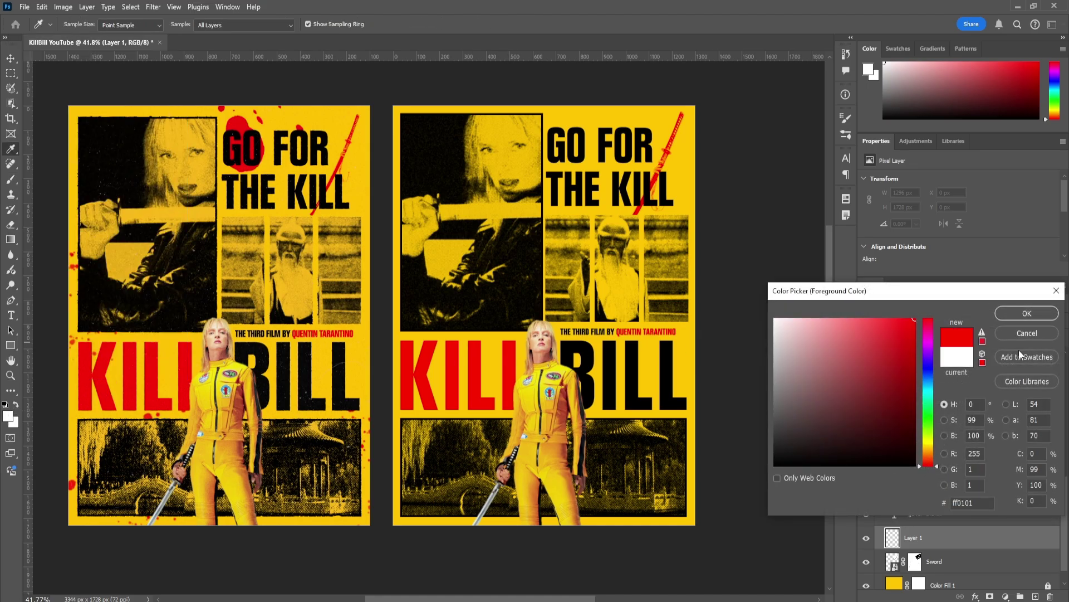
left_click(1028, 314)
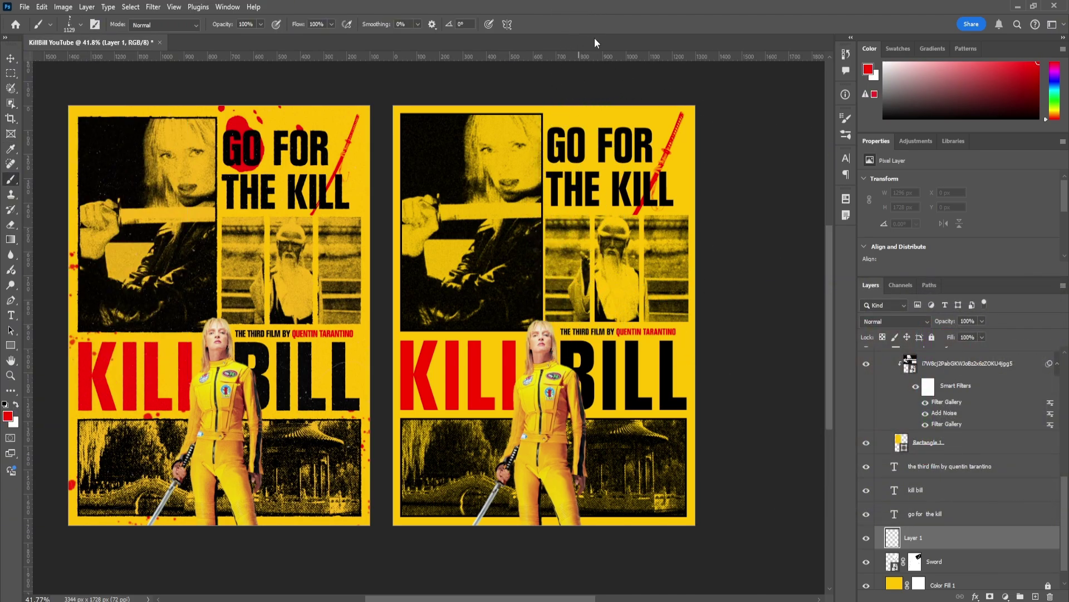
- Enlarge the blood brush to 1600 px and paint red splatters over GO and around the poster's edges on Layer 1
key("bracketright")
key("bracketright")
key("bracketright")
key("bracketright")
key("bracketright")
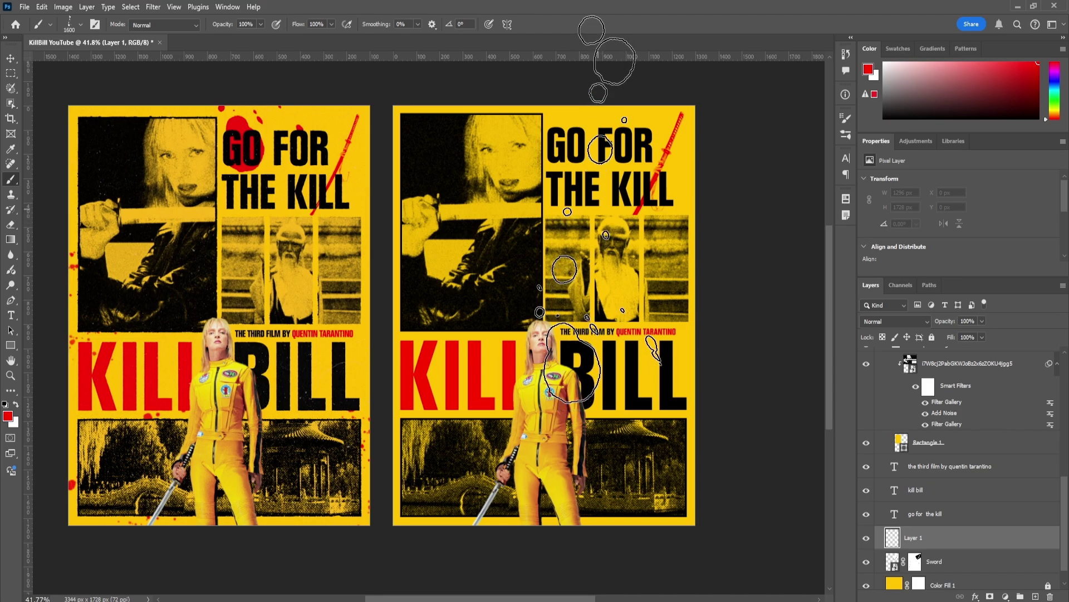
key("space")
left_click_drag(623, 289, 570, 445)
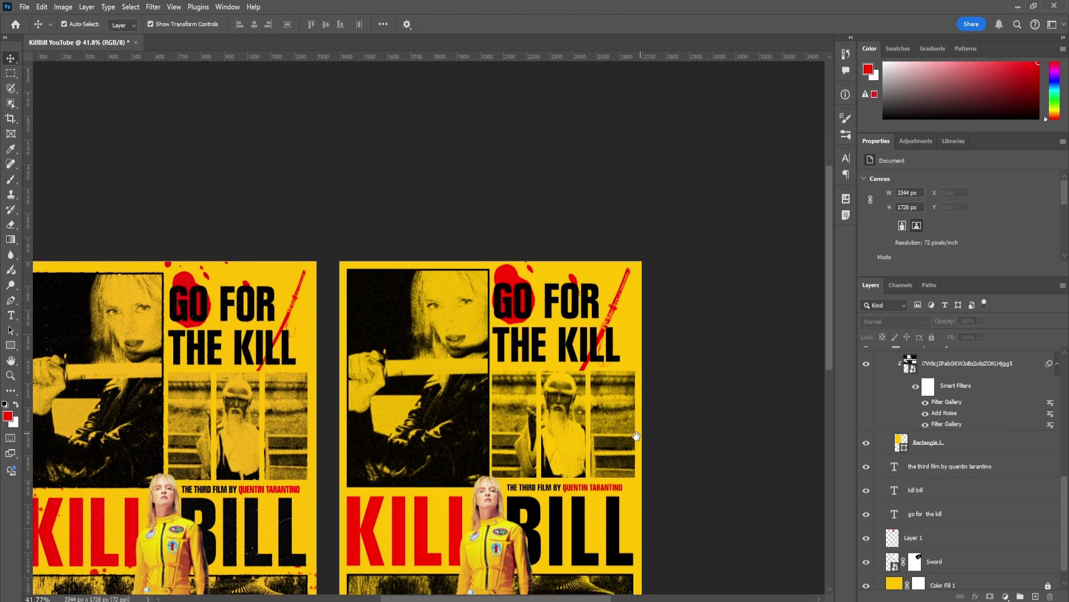
left_click_drag(636, 436, 727, 207)
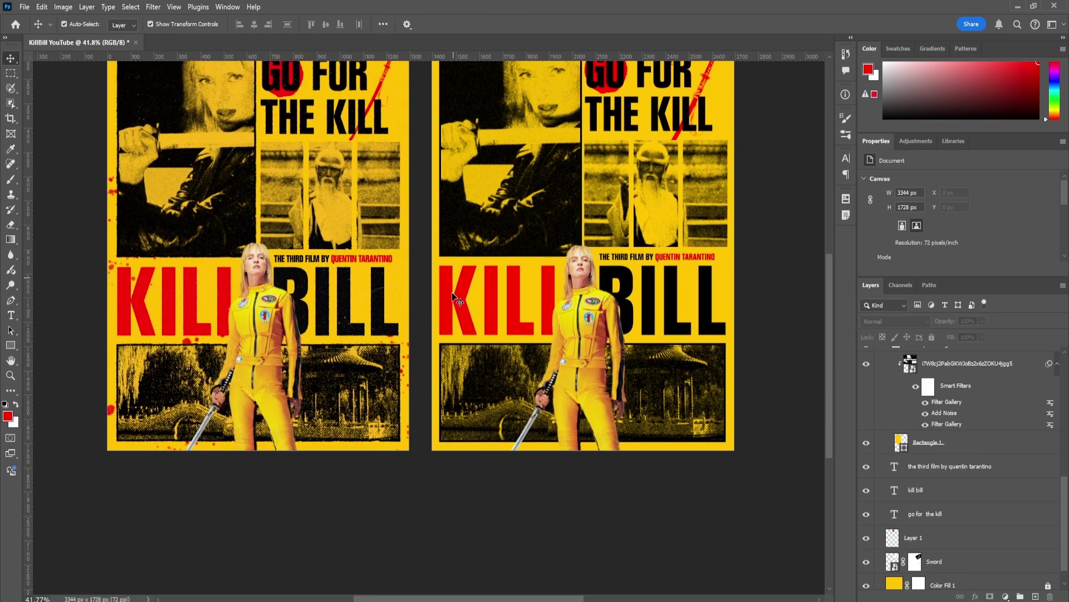
left_click(946, 538)
key("b")
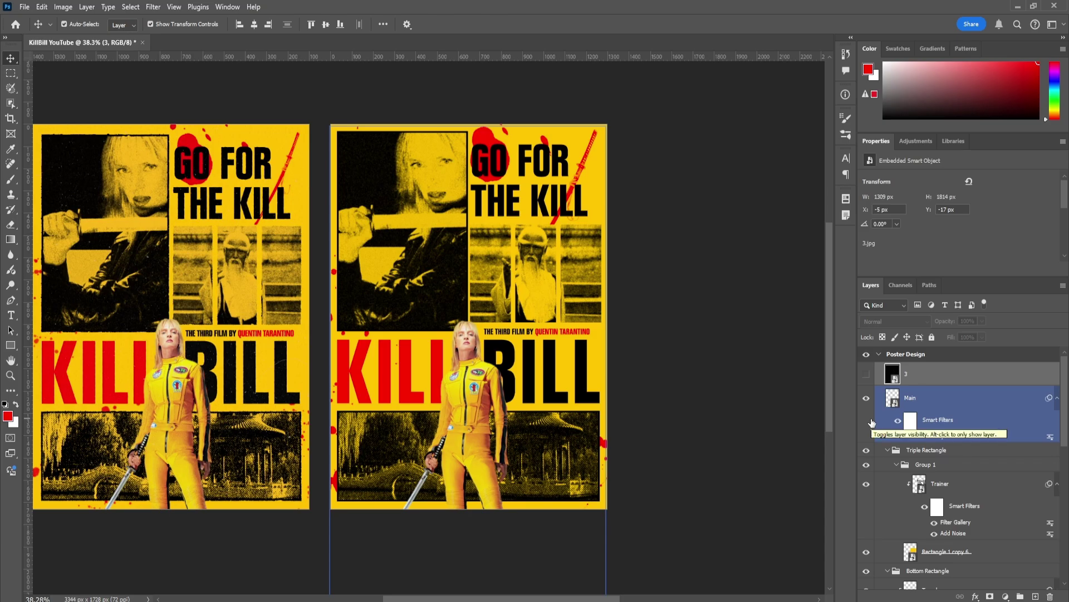
- Show the dust texture layer 3, set its blend mode to Lighten and its opacity to 47%
left_click(866, 374)
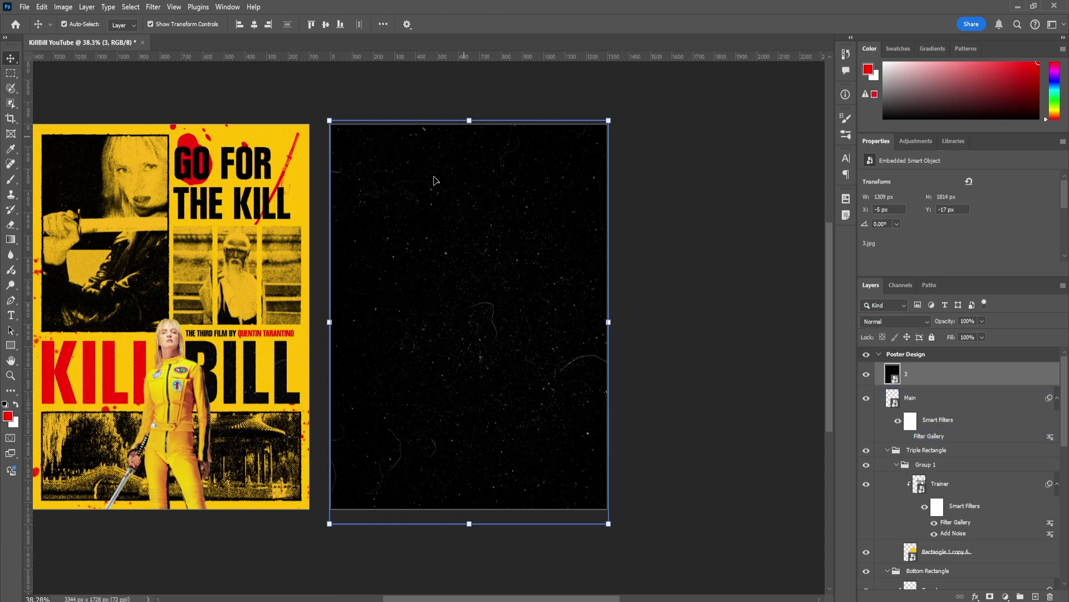
left_click(895, 321)
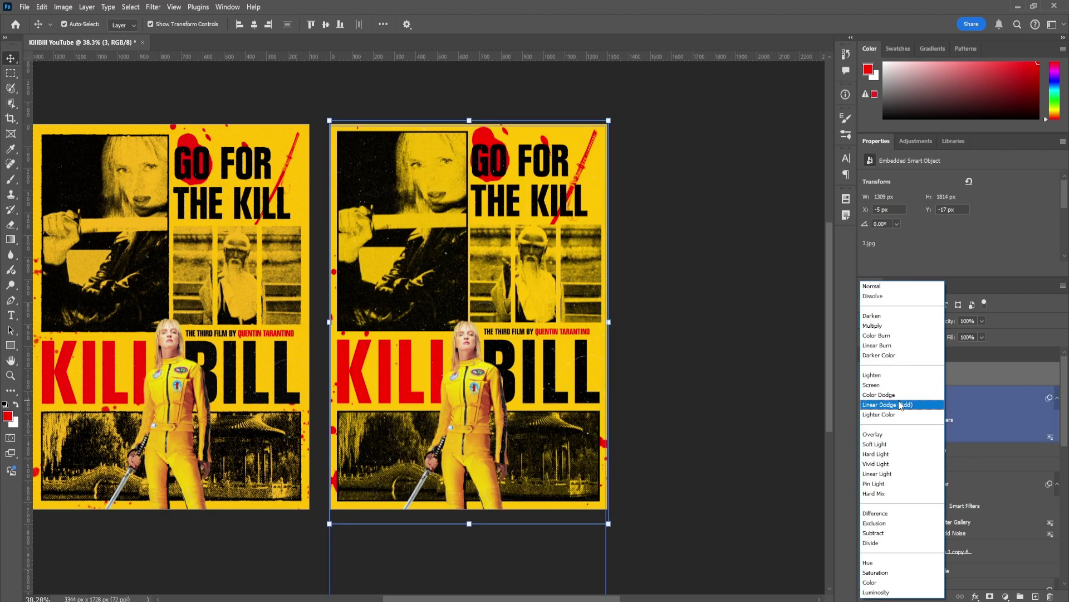
left_click(890, 374)
left_click(982, 322)
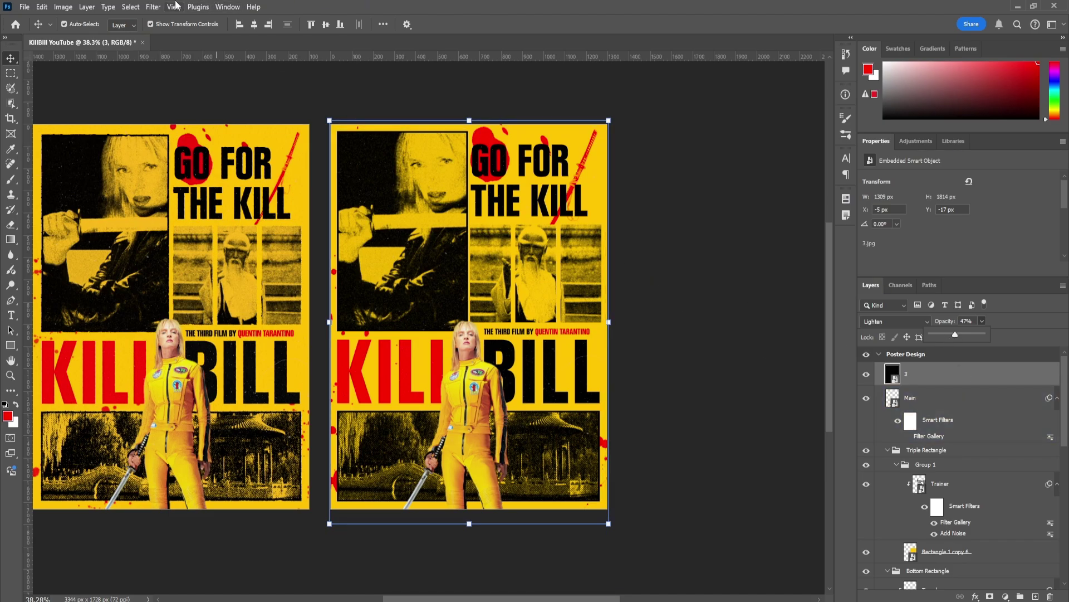
- Create an Overlay layer named Noise filled with 50% gray and place it directly below the dust texture layer 3
left_click(86, 7)
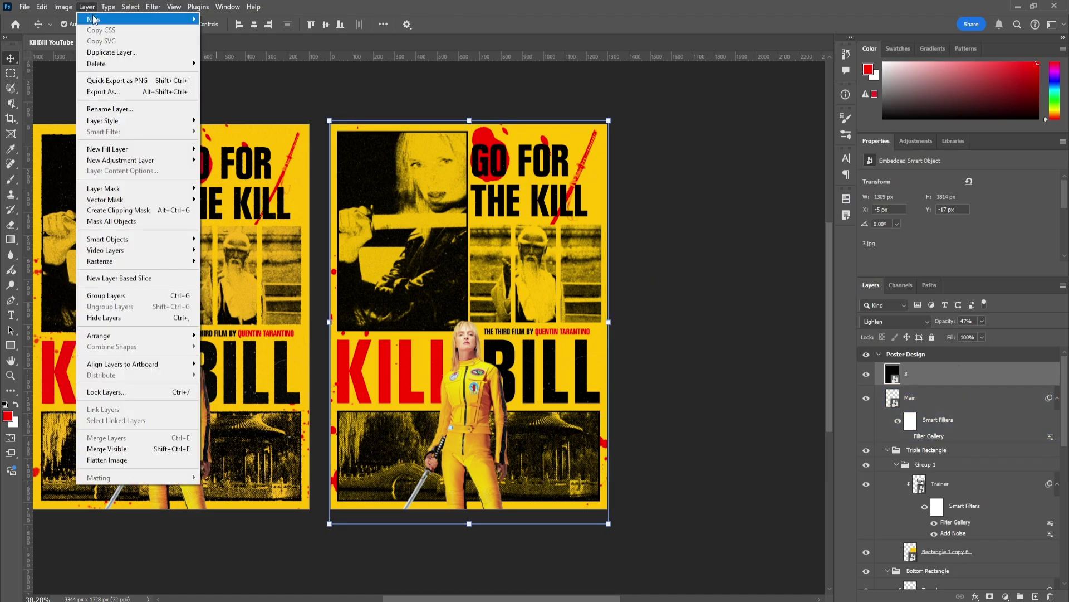
mouse_move(93, 19)
left_click(228, 19)
left_click(471, 227)
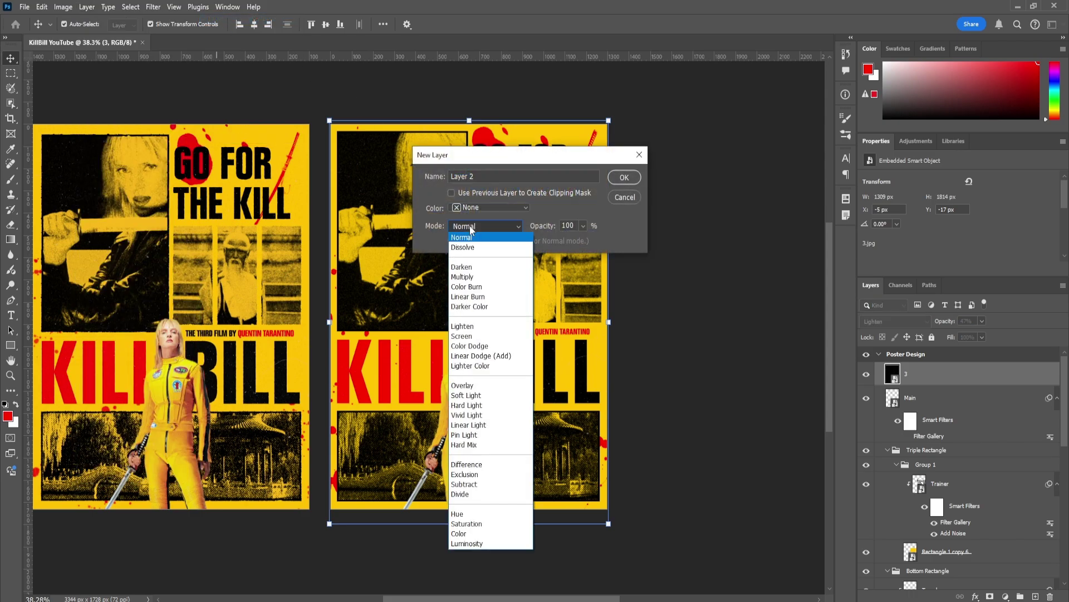
left_click(465, 385)
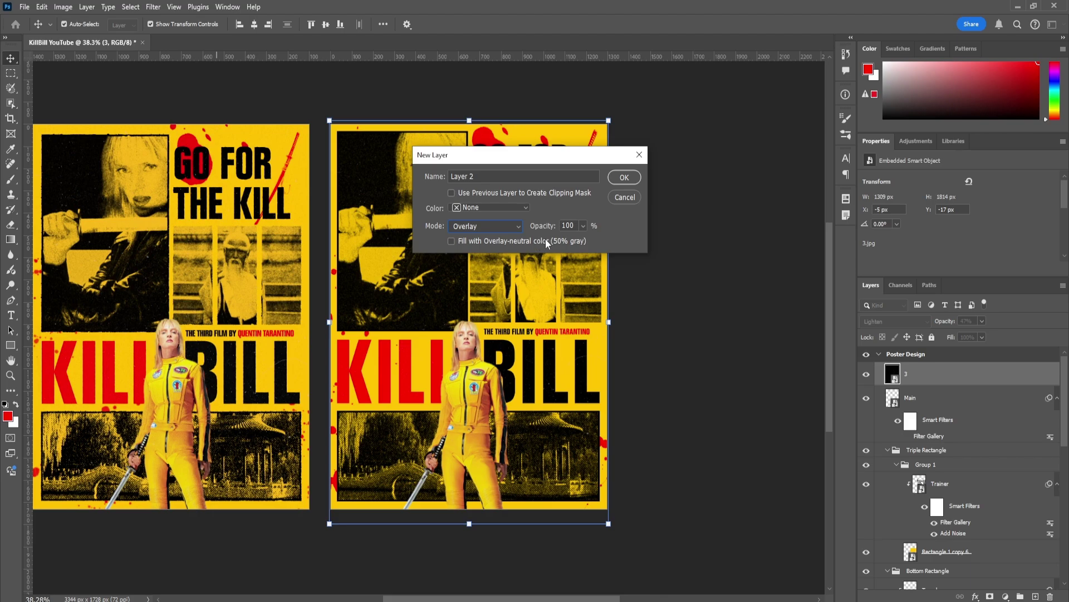
key("ctrl+a")
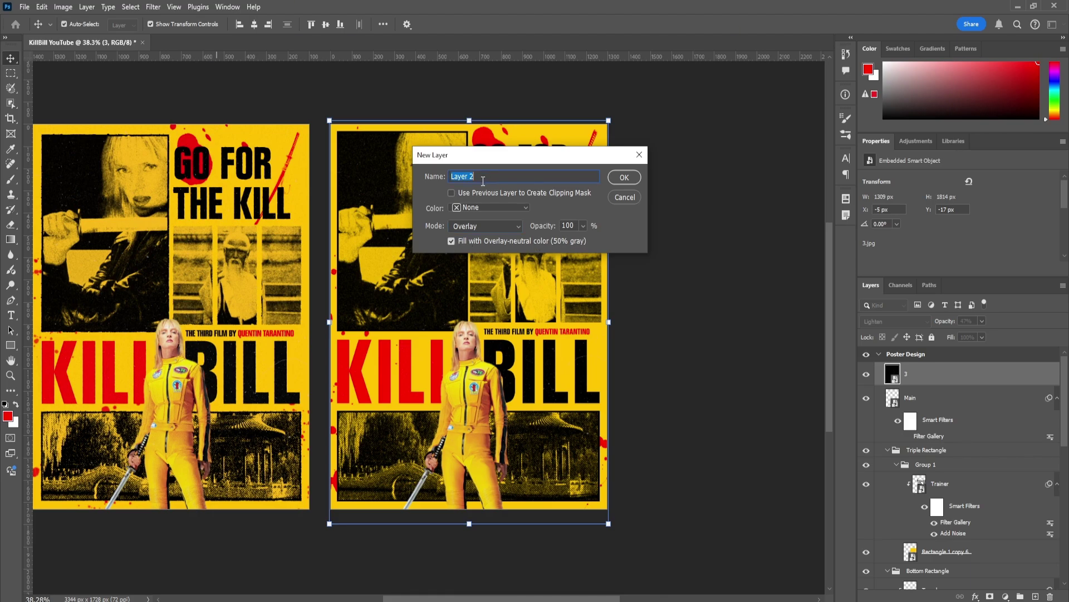
type("N")
key("Return")
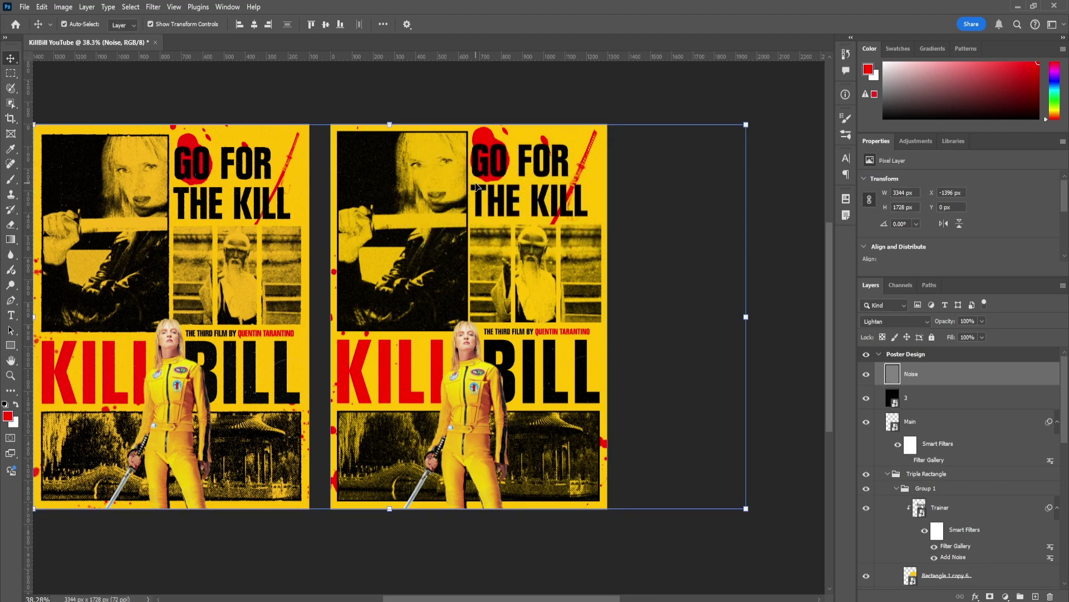
left_click_drag(929, 375, 934, 397)
- Apply the Add Noise filter to the Noise layer with a low amount and uniform distribution
left_click(153, 7)
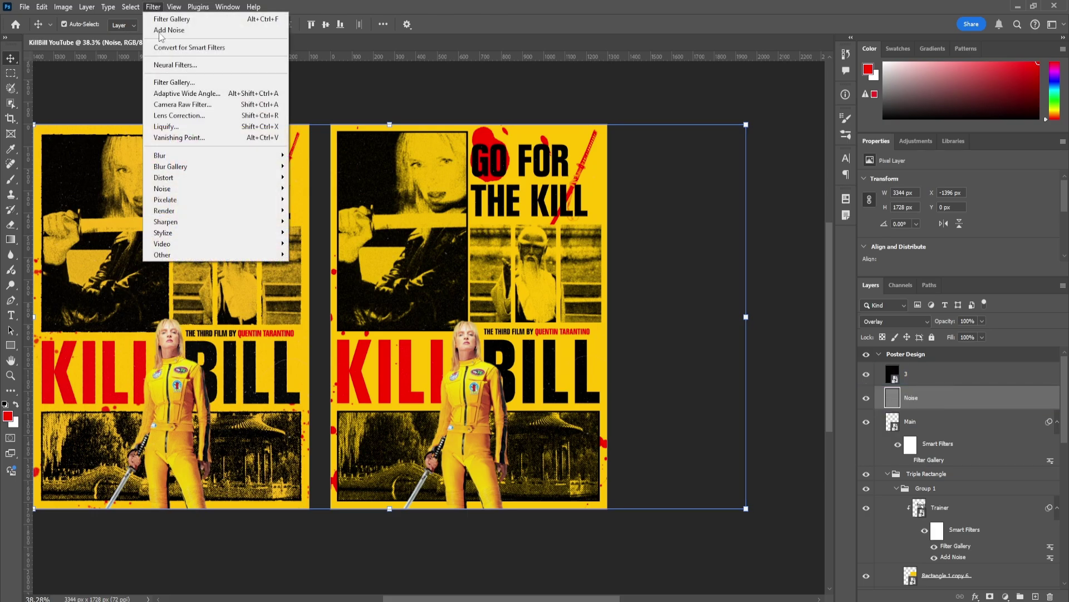
mouse_move(234, 186)
left_click(322, 187)
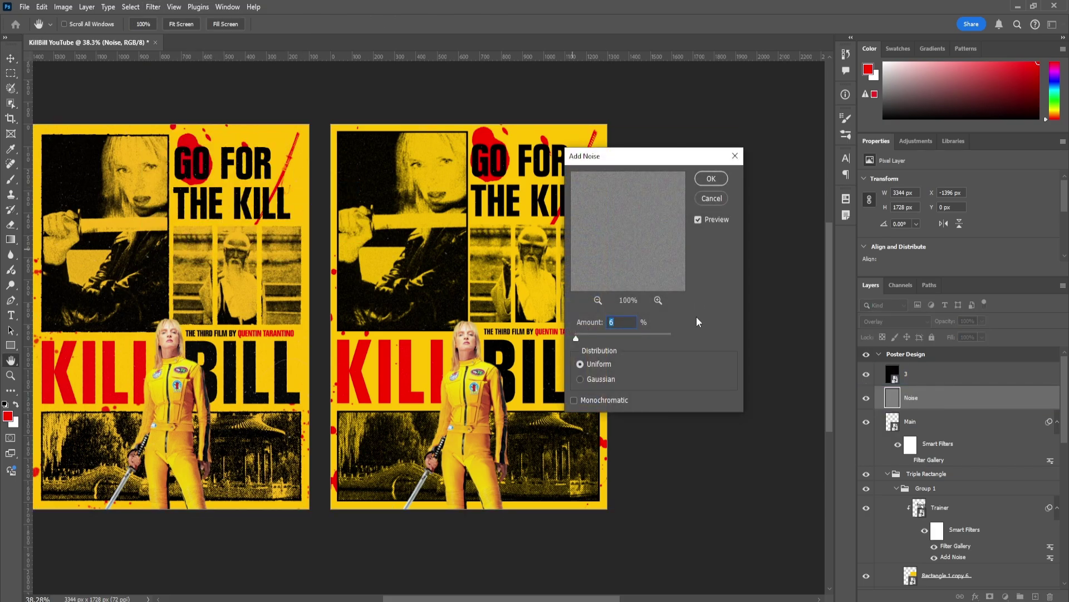
left_click_drag(579, 337, 576, 337)
left_click(699, 182)
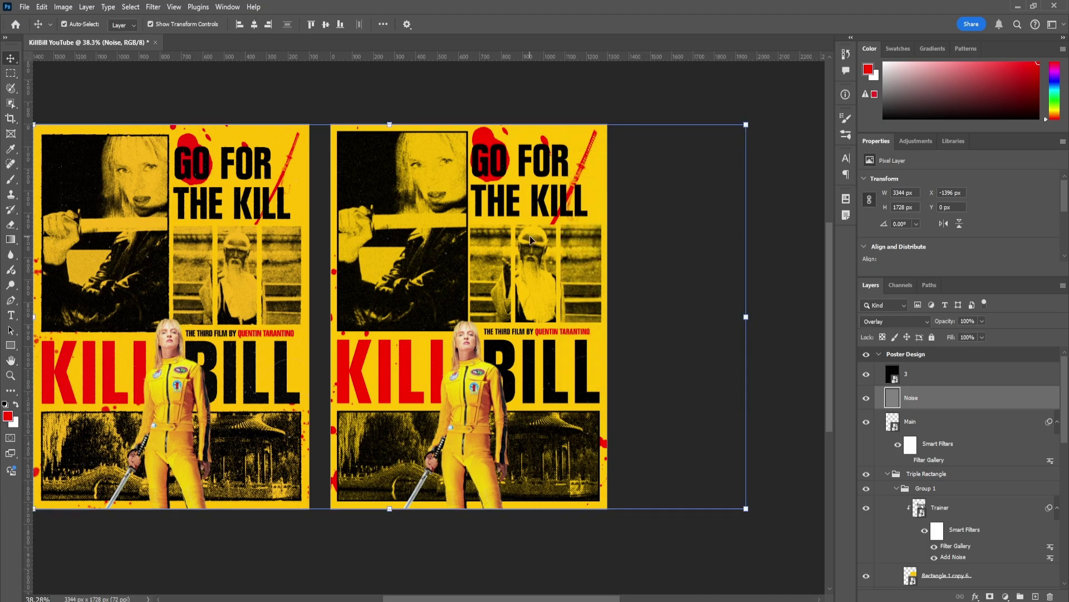
- Compare the texture and noise on the recreated poster with the original poster
scroll(565, 239, "down", 1)
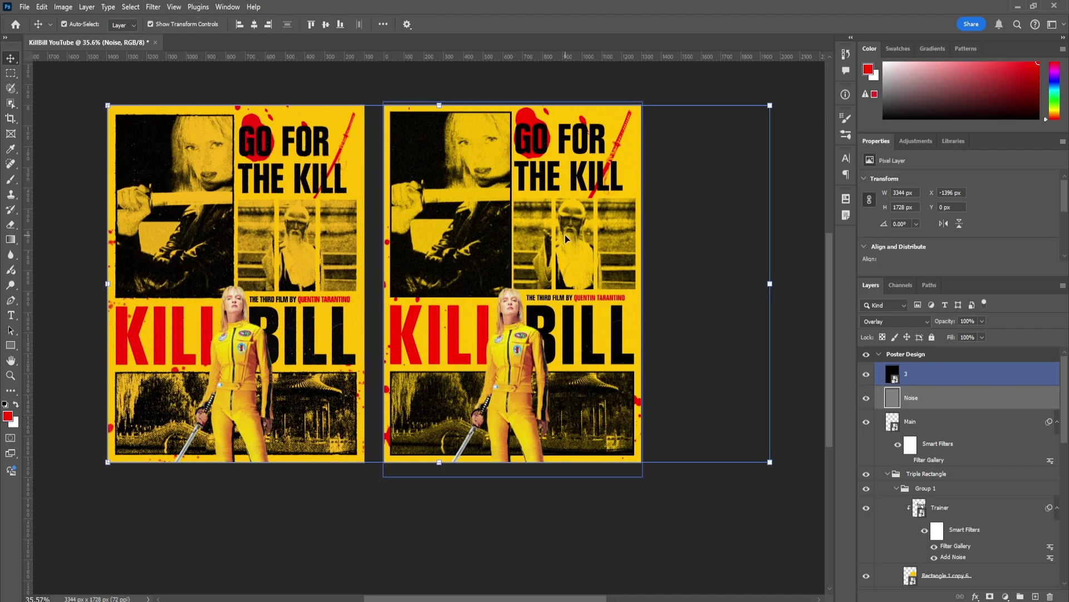
scroll(517, 325, "up", 5)
left_click_drag(423, 343, 496, 305)
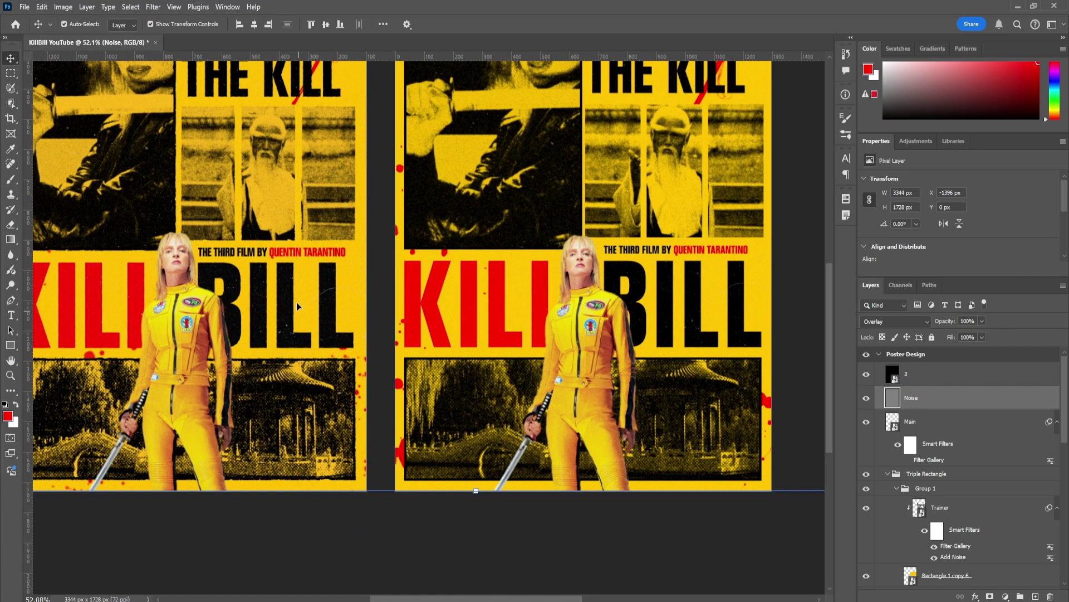
scroll(301, 290, "up", 3)
scroll(349, 262, "left", 4)
left_click_drag(349, 262, 351, 262)
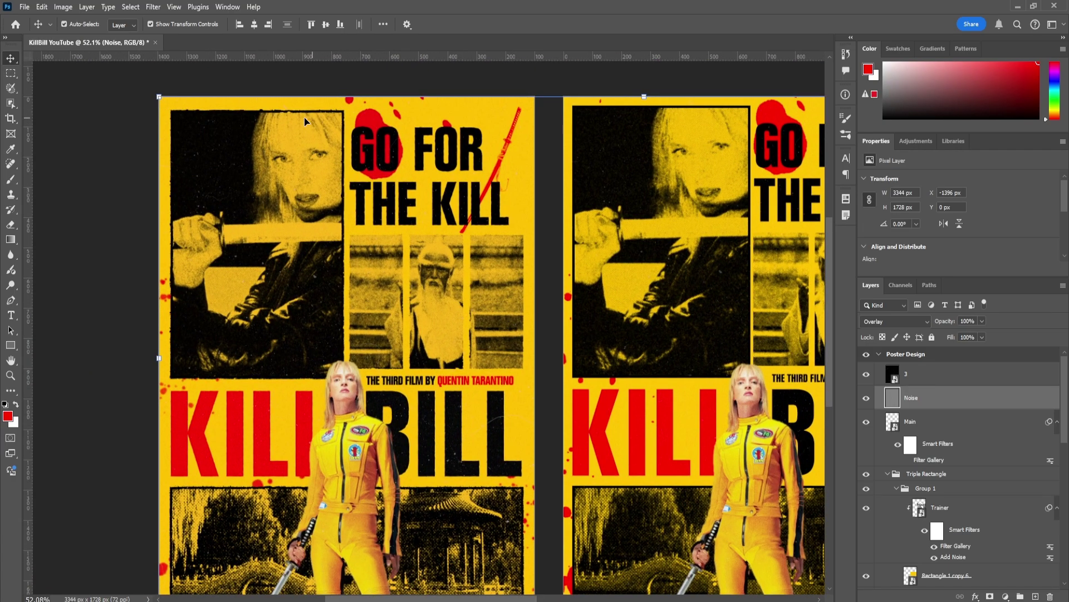
left_click_drag(304, 221, 301, 221)
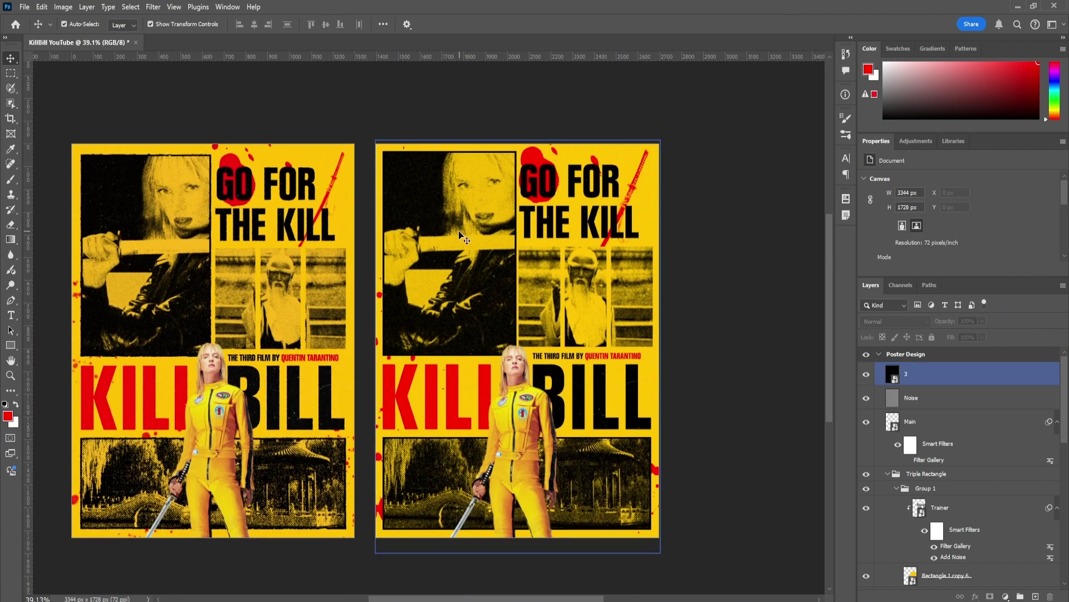
- Lock the dust texture layer 3 and the Noise layer
left_click(459, 230)
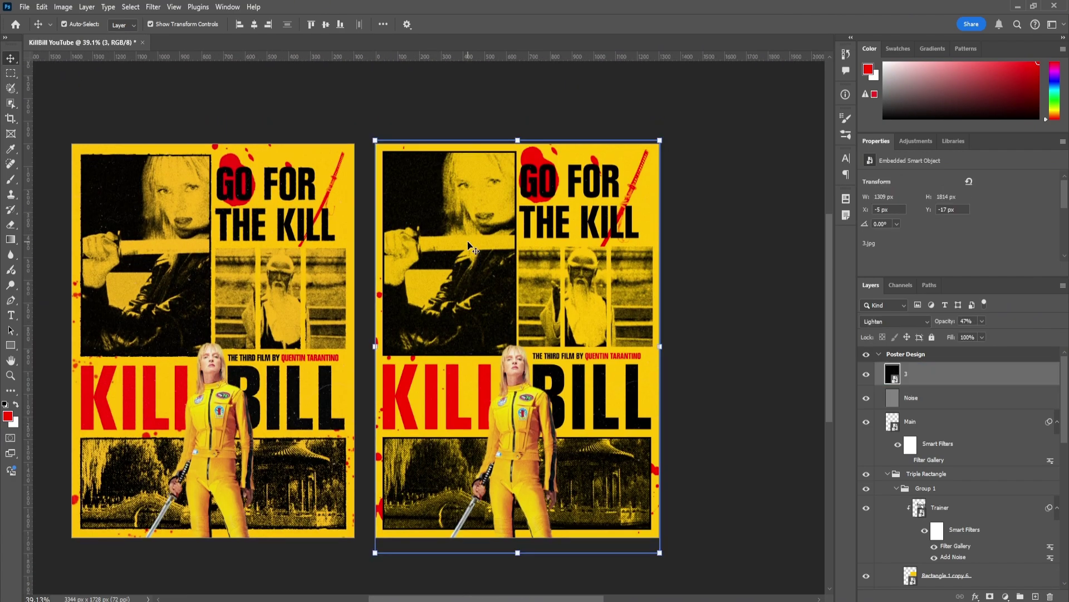
left_click(932, 339)
left_click(933, 397)
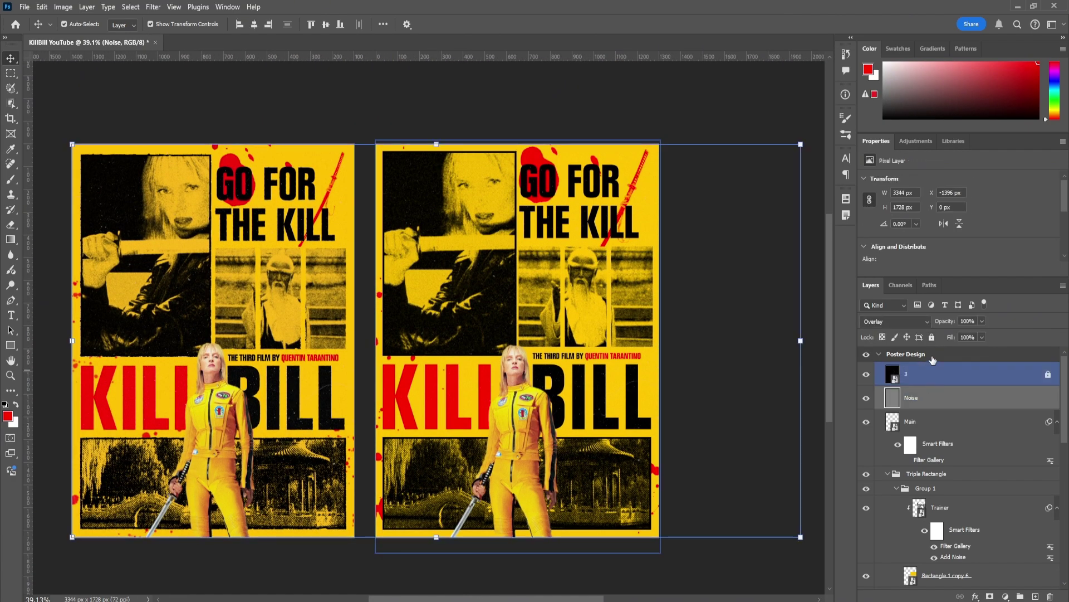
left_click(932, 338)
- Start the Displace filter on Rectangle 1 in the Left Top Rectangle group, converting the shape to a smart object
scroll(943, 445, "down", 5)
left_click(943, 543)
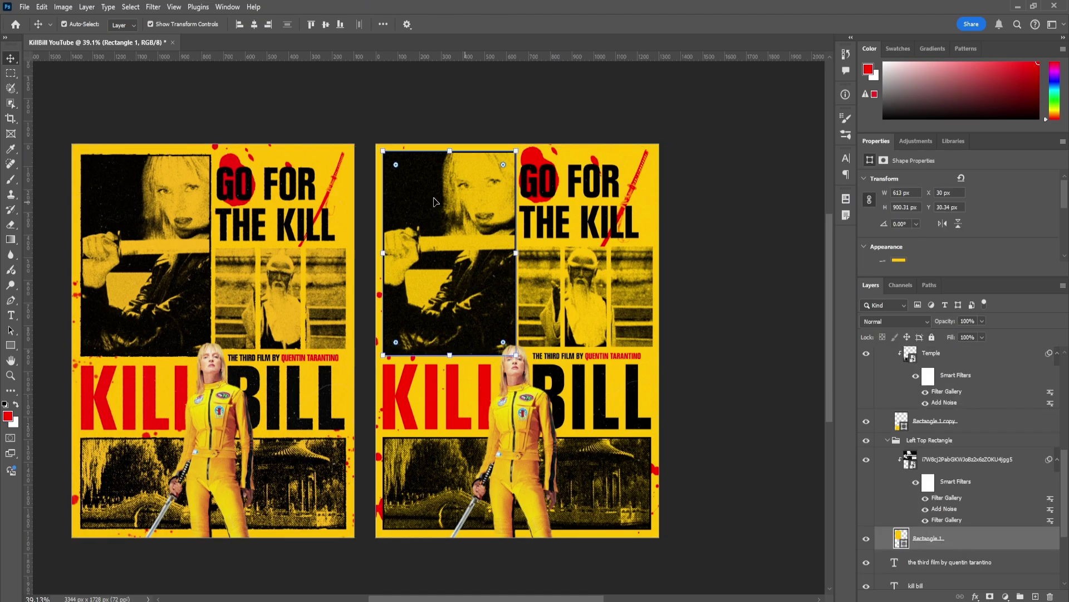
left_click(153, 7)
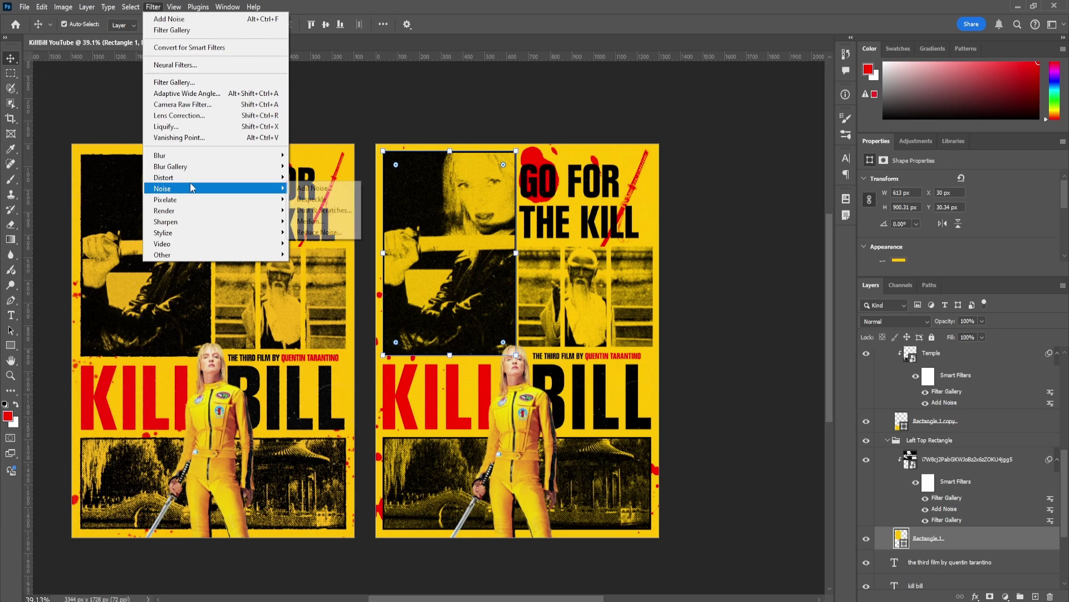
mouse_move(192, 178)
left_click(310, 178)
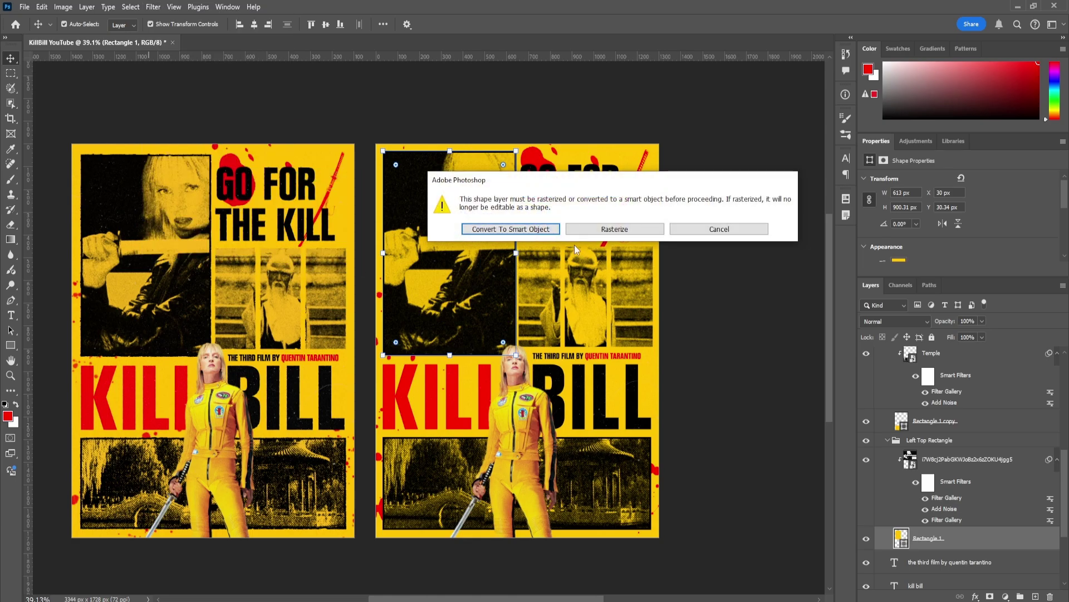
left_click(518, 228)
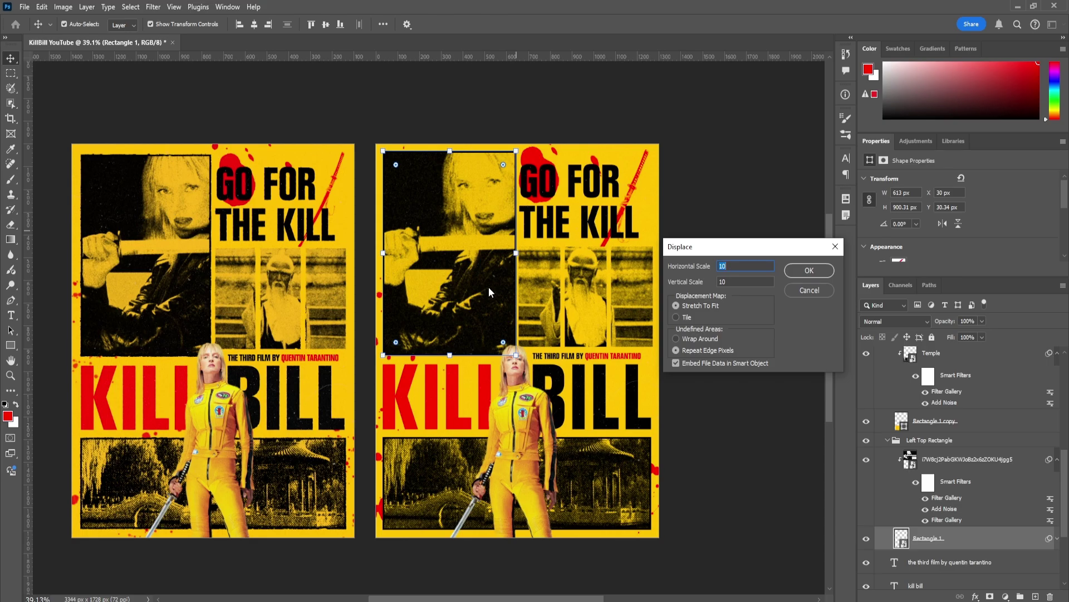
- Set the horizontal and vertical displacement scale to 3 and use the Displacement-20 map to roughen the rectangle's edges
type("3")
key("Tab")
type("3")
left_click(809, 271)
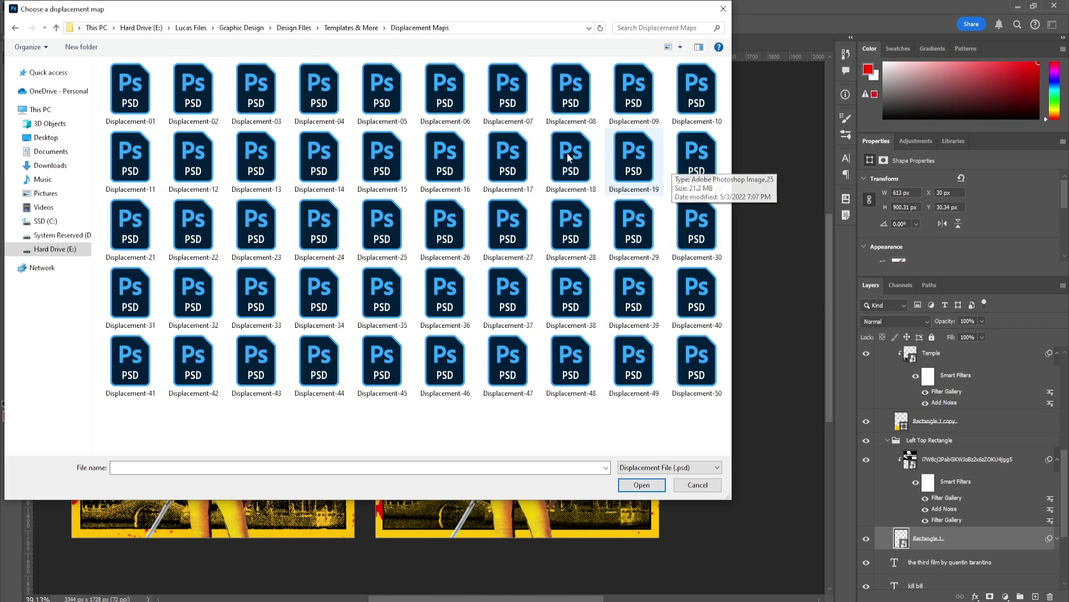
left_click(705, 172)
double_click(704, 172)
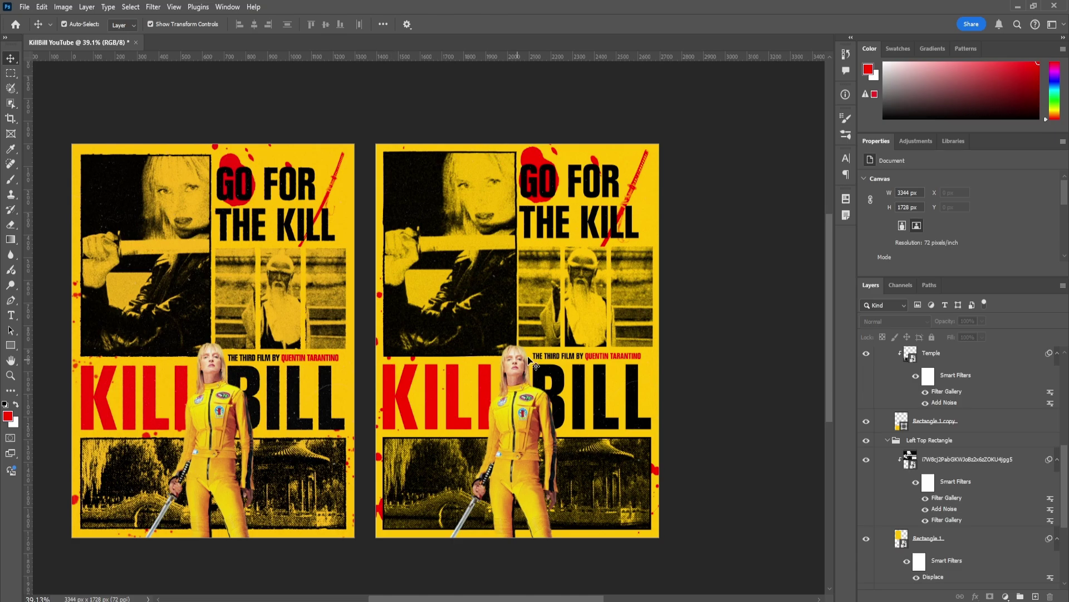
- Copy the Displace filter from Rectangle 1 onto the Rectangle 1 copy frame around the temple photo
left_click_drag(395, 363, 331, 182)
left_click(536, 312)
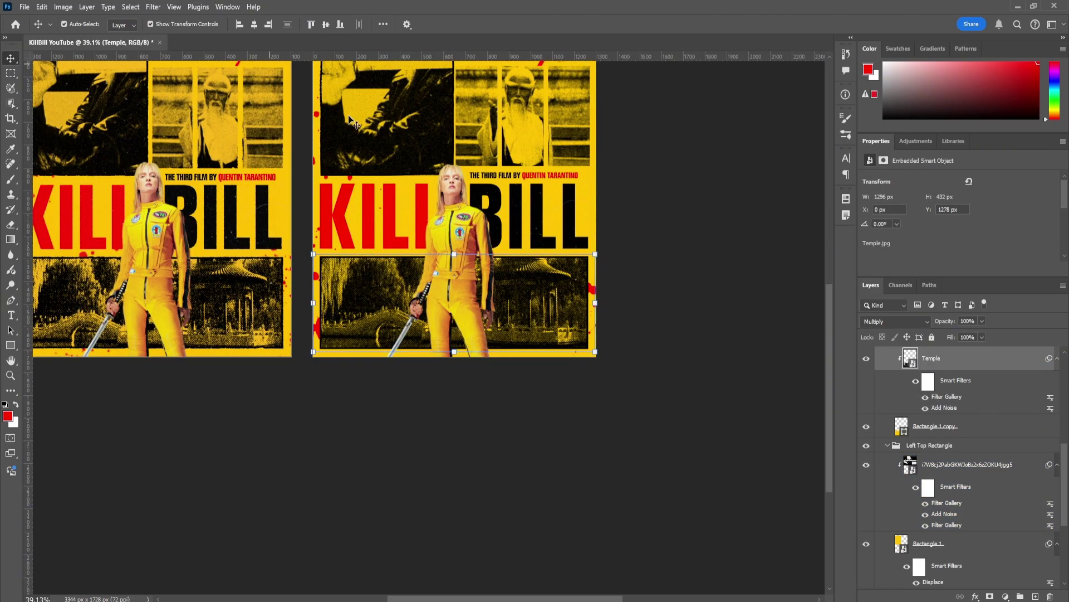
left_click_drag(932, 582, 941, 428)
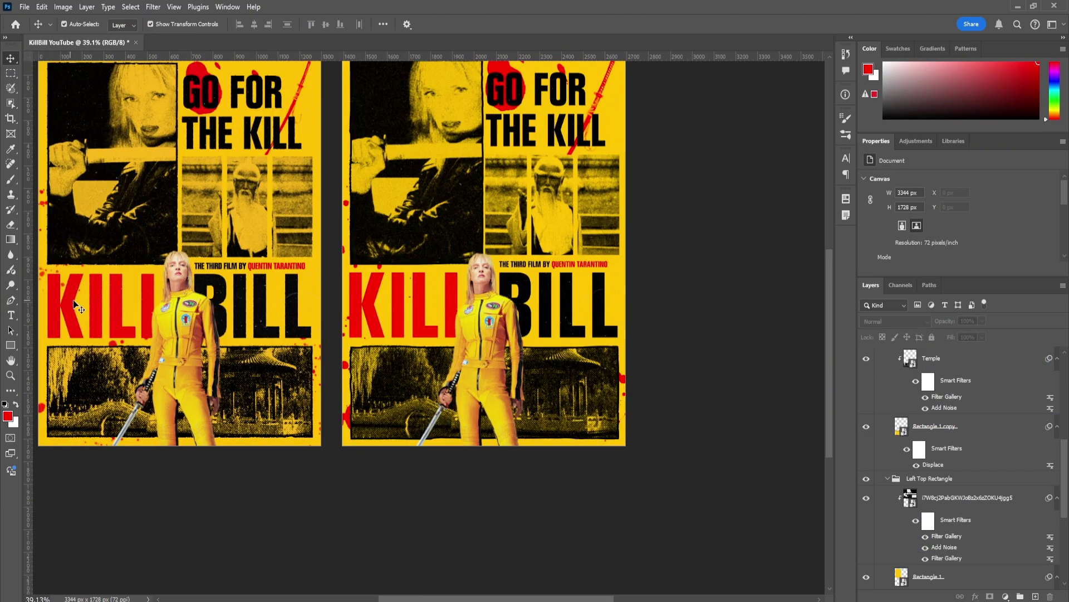
- Select the kill bill title text layer for the Displace effect
left_click(396, 305)
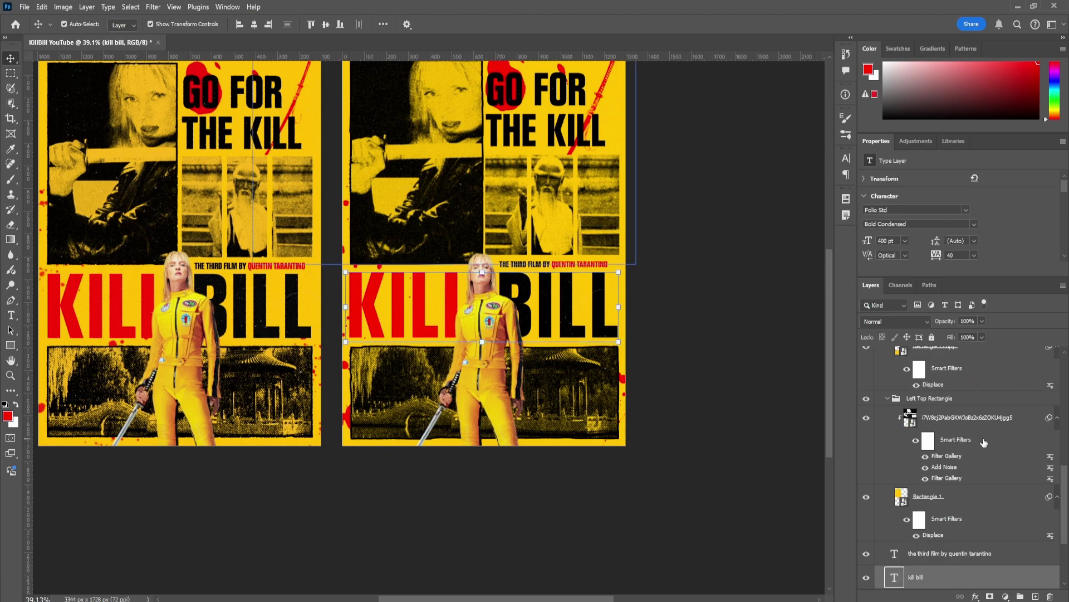
left_click_drag(982, 441, 939, 587)
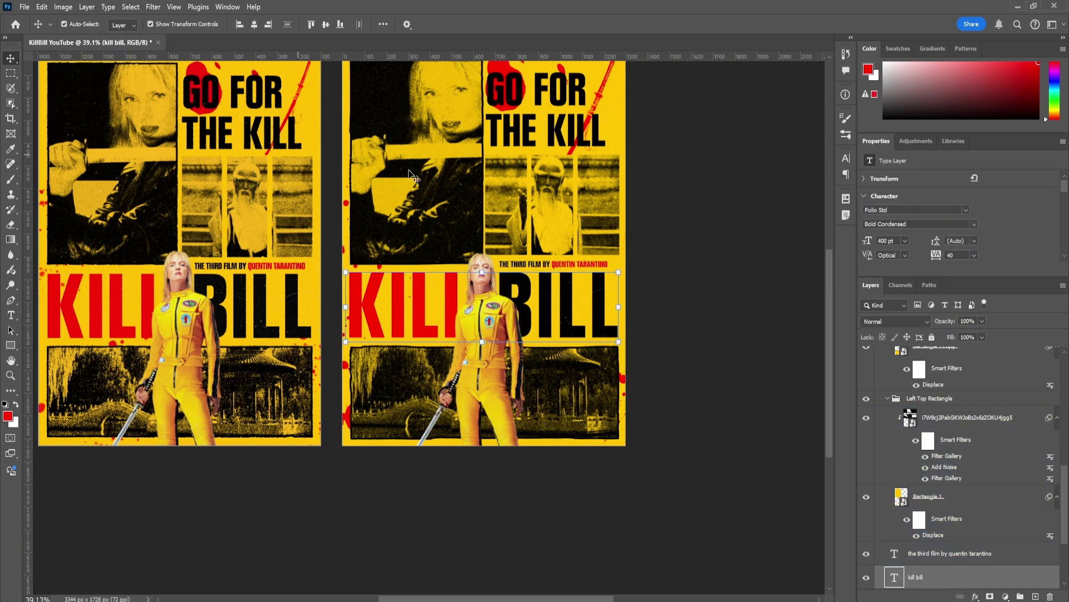
scroll(952, 529, "down", 2)
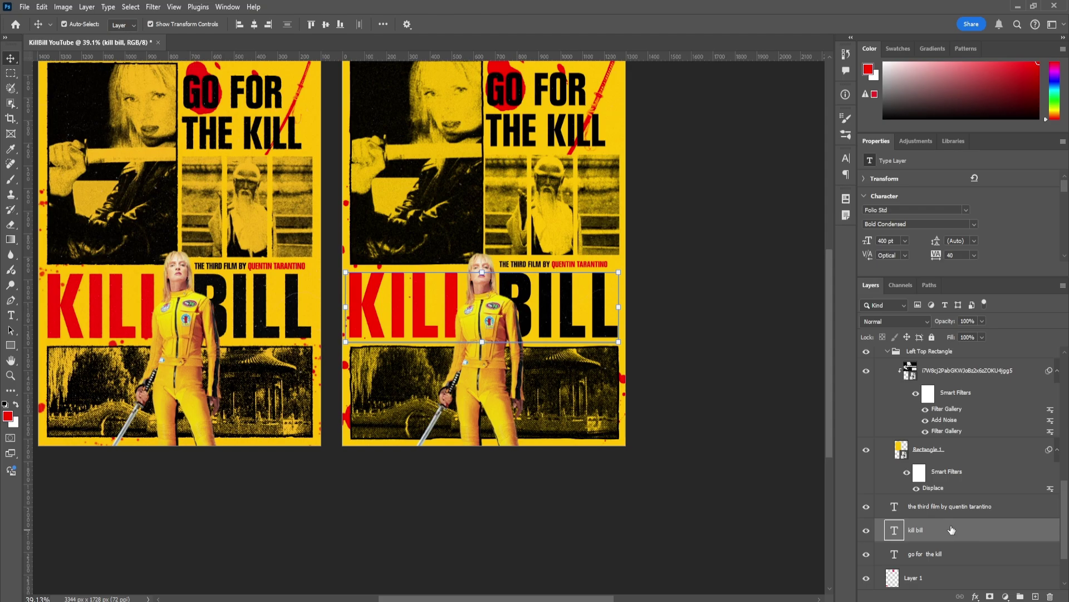